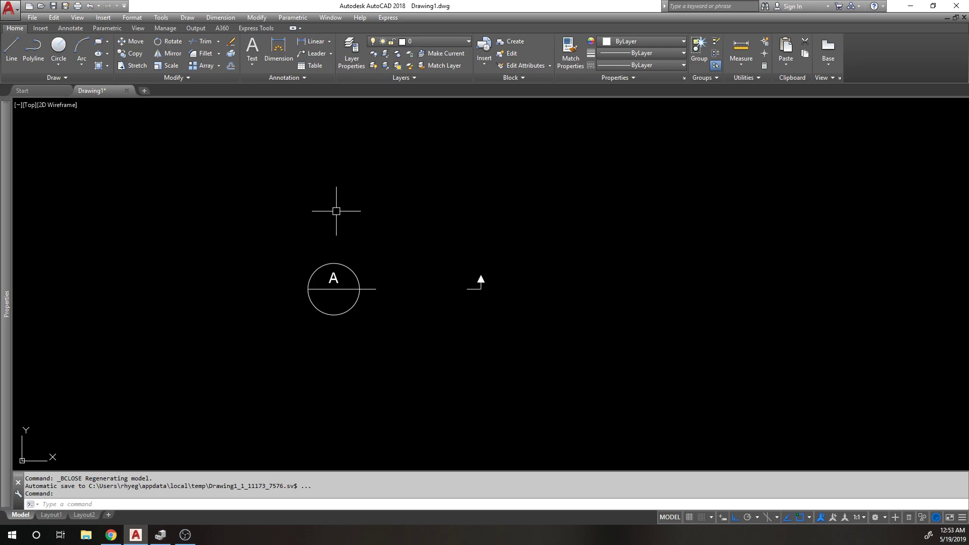
Draw a small circle in an empty area of the drawing
{"action": "scroll", "coordinate": [316, 264], "scroll_direction": "down", "scroll_amount": 2}
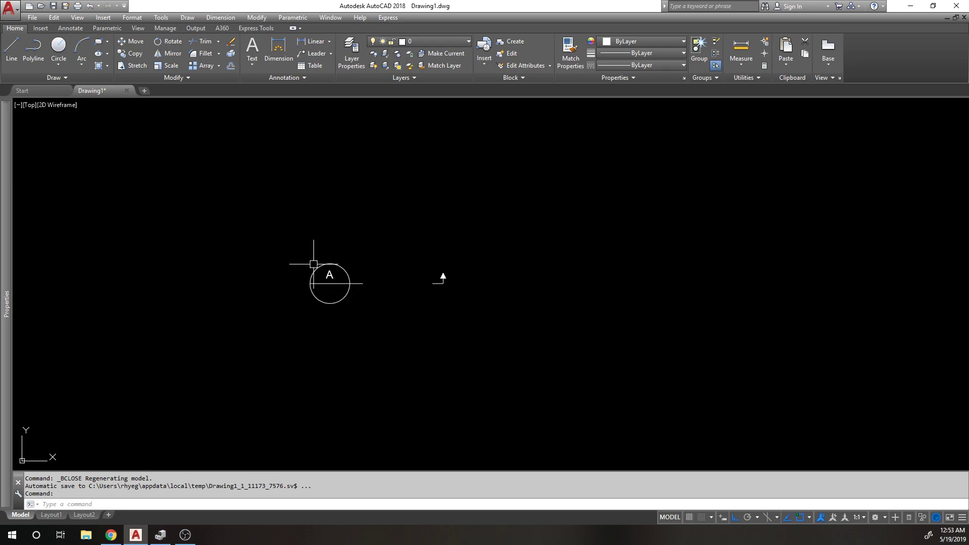
{"action": "mouse_move", "coordinate": [499, 291]}
{"action": "middle_mouse_down"}
{"action": "mouse_move", "coordinate": [346, 294]}
{"action": "mouse_move", "coordinate": [440, 371]}
{"action": "mouse_move", "coordinate": [410, 347]}
{"action": "middle_mouse_up"}
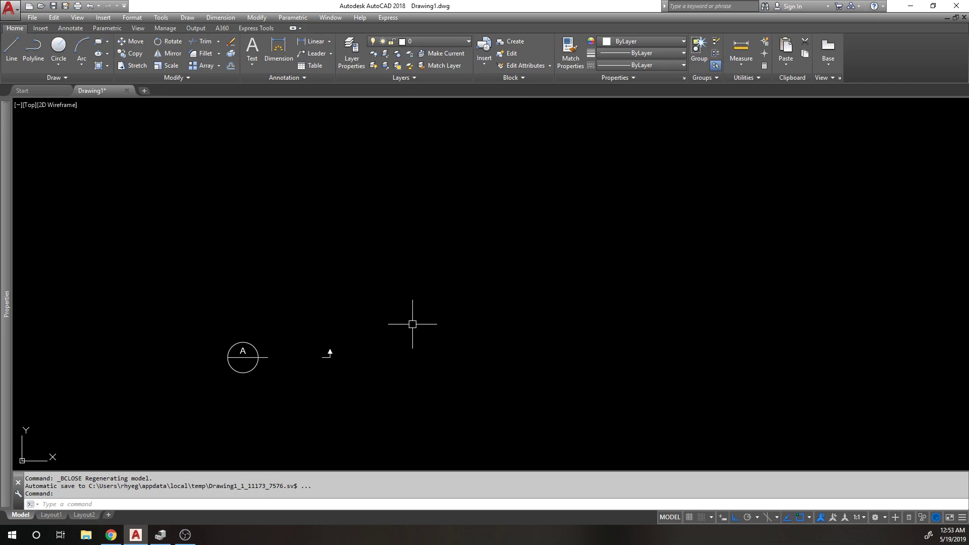
{"action": "middle_click_drag", "start_coordinate": [449, 299], "coordinate": [383, 297]}
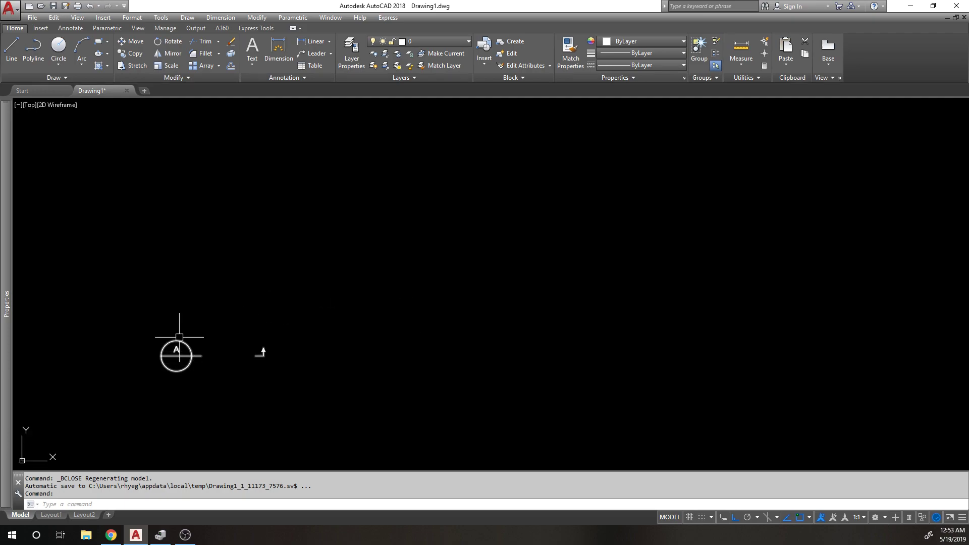
{"action": "left_click", "coordinate": [177, 352]}
{"action": "key", "text": "Escape"}
{"action": "middle_click_drag", "start_coordinate": [406, 343], "coordinate": [357, 343]}
{"action": "type", "text": "c"}
{"action": "key", "text": "Return"}
{"action": "left_click", "coordinate": [328, 320]}
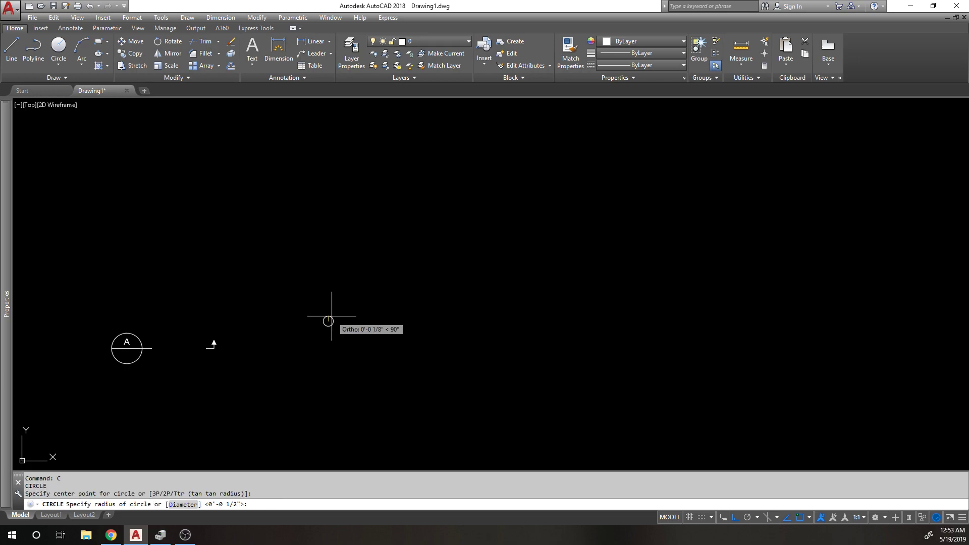
{"action": "left_click", "coordinate": [341, 313]}
{"action": "left_click", "coordinate": [328, 306]}
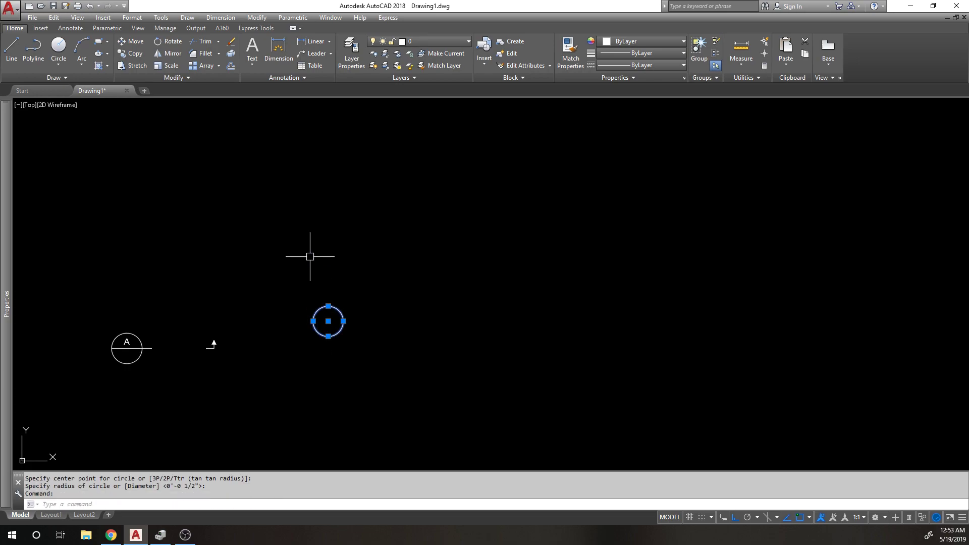
Define the circle as a block named CIRCLE with its base point at the centre
{"action": "type", "text": "b"}
{"action": "key", "text": "Return"}
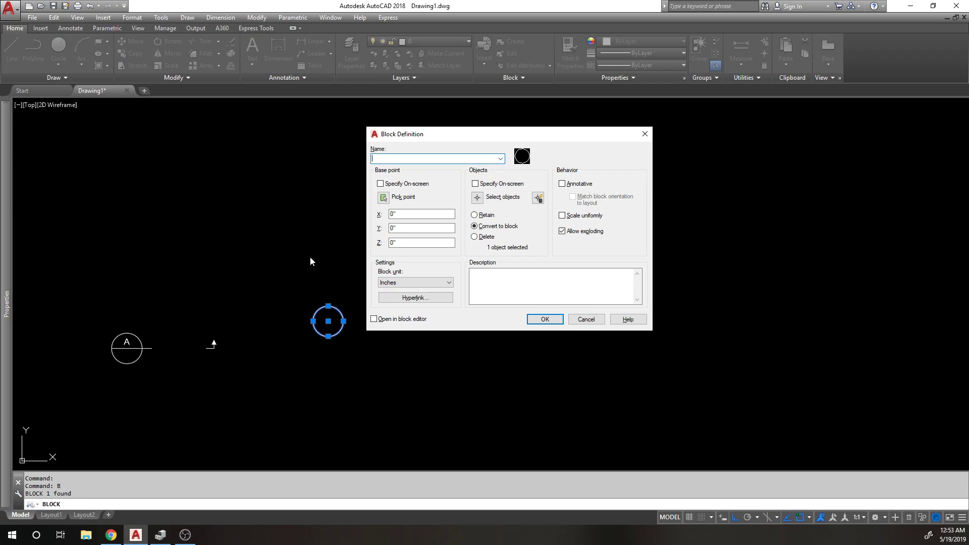
{"action": "type", "text": "CIRCLE"}
{"action": "left_click", "coordinate": [415, 197]}
{"action": "left_click", "coordinate": [328, 321]}
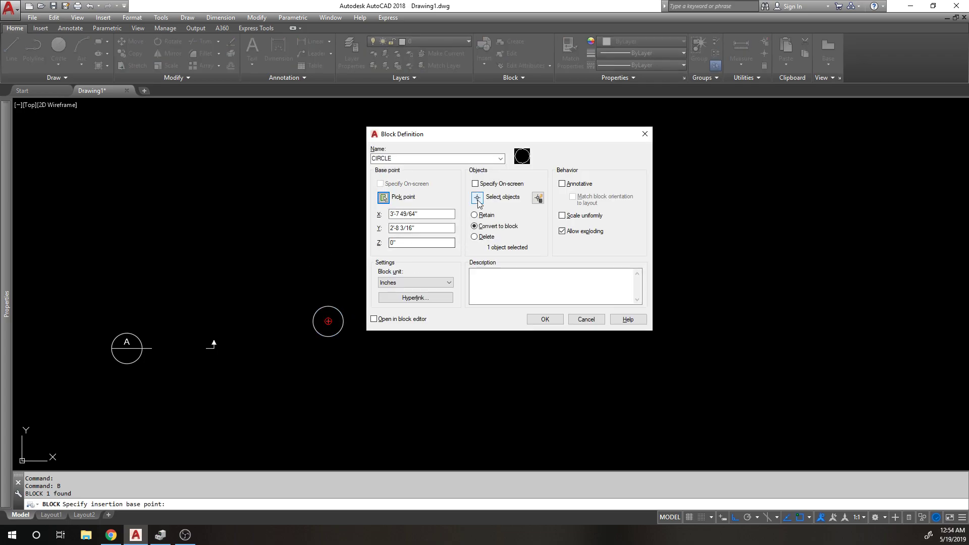
{"action": "left_click", "coordinate": [477, 197]}
{"action": "left_click_drag", "start_coordinate": [388, 354], "coordinate": [323, 308]}
{"action": "key", "text": "Return"}
{"action": "left_click", "coordinate": [545, 319]}
{"action": "left_click", "coordinate": [324, 316]}
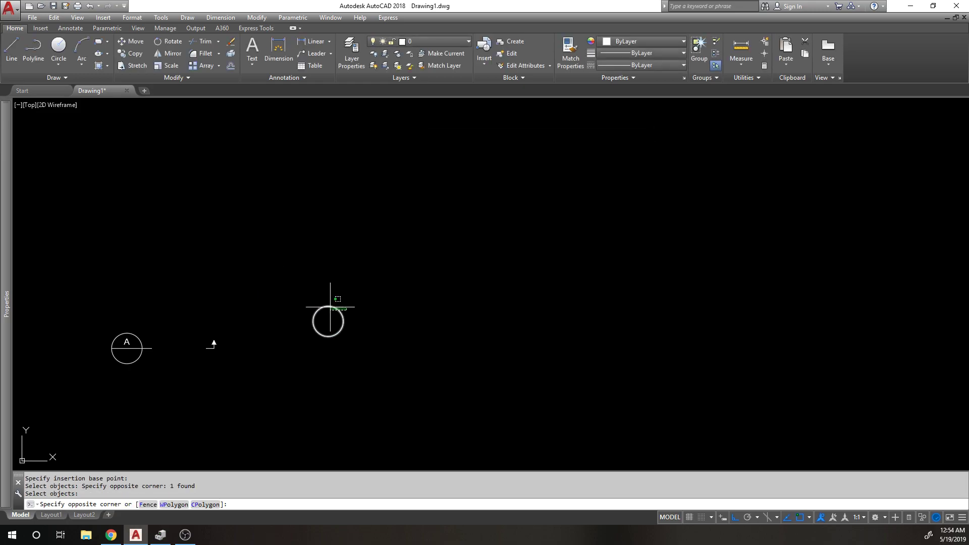
Open the CIRCLE block in the Block Editor with BE
{"action": "type", "text": "BE"}
{"action": "key", "text": "Return"}
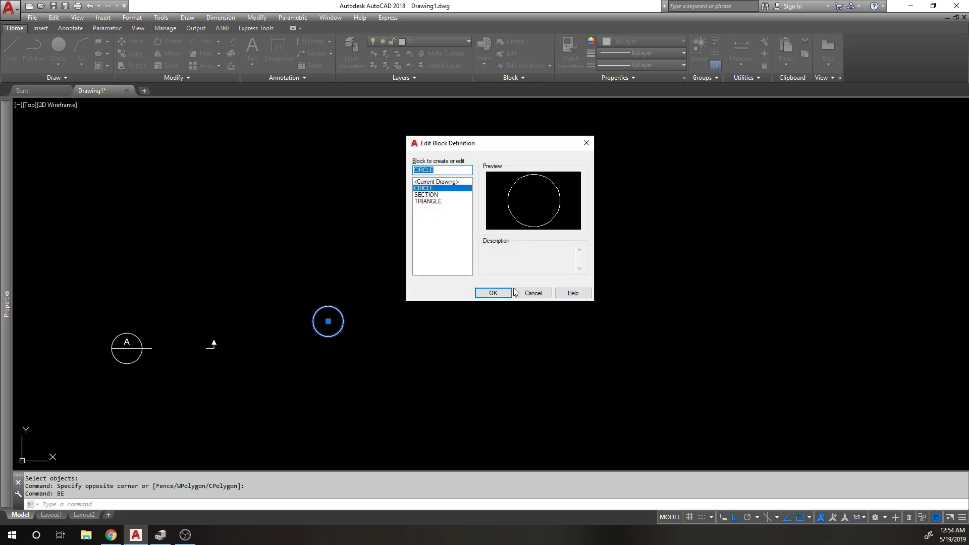
{"action": "left_click", "coordinate": [493, 293]}
{"action": "scroll", "coordinate": [276, 252], "scroll_direction": "down", "scroll_amount": 2}
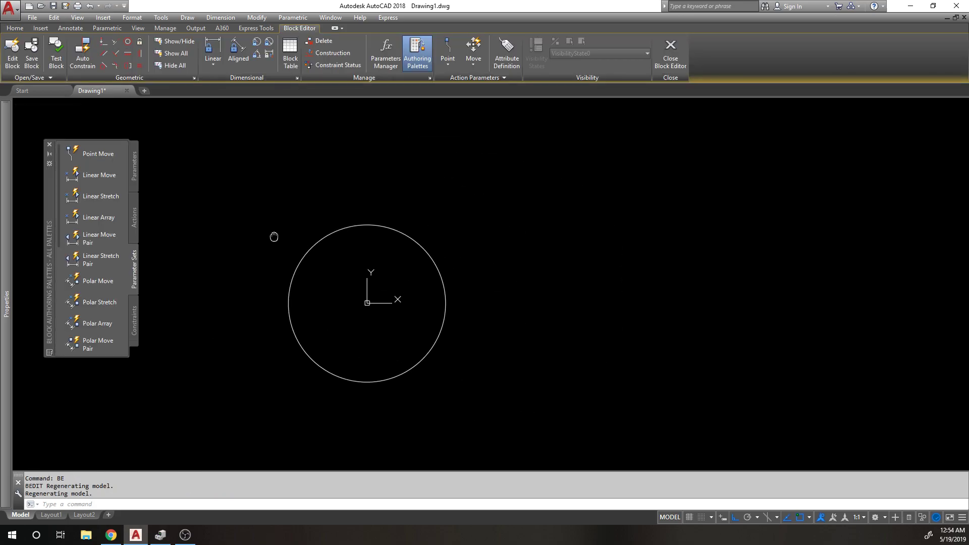
{"action": "left_click", "coordinate": [99, 238]}
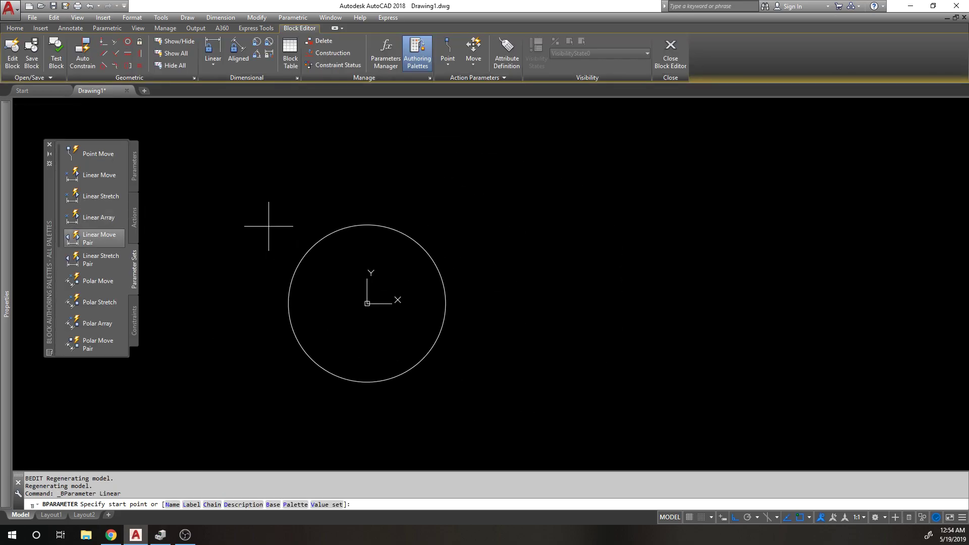
{"action": "scroll", "coordinate": [283, 216], "scroll_direction": "down", "scroll_amount": 2}
{"action": "middle_click_drag", "start_coordinate": [298, 222], "coordinate": [268, 232]}
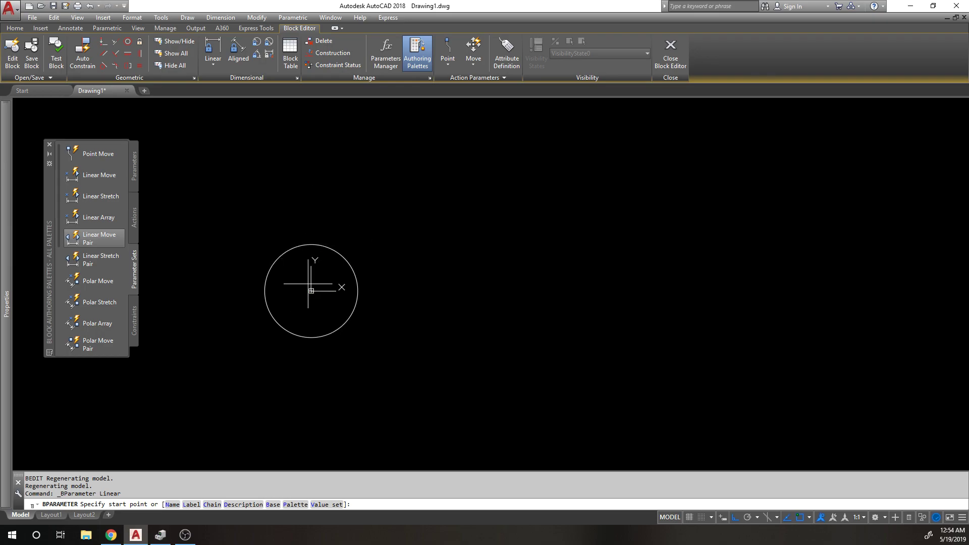
{"action": "key", "text": "Escape"}
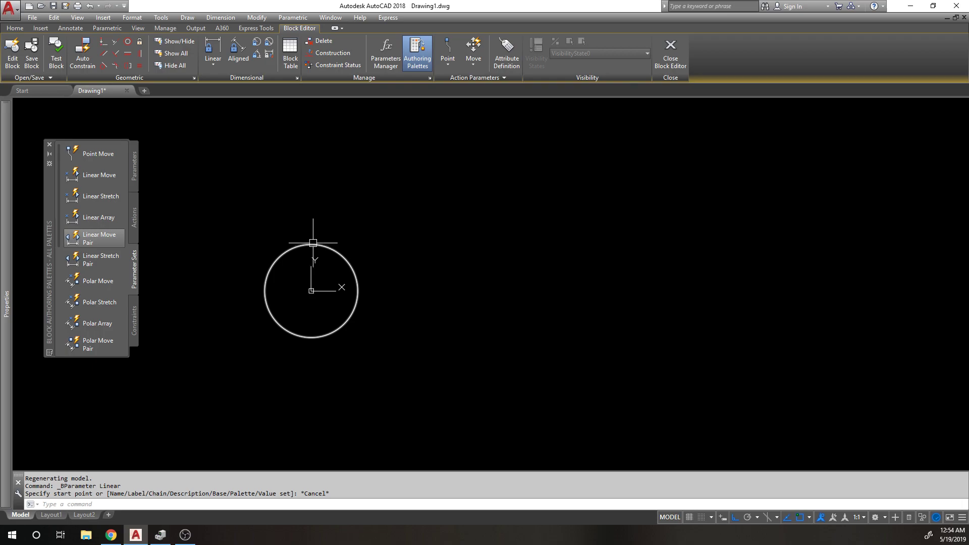
Copy the circle 6 units to the right
{"action": "type", "text": "c"}
{"action": "key", "text": "Return"}
{"action": "left_click", "coordinate": [314, 241]}
{"action": "key", "text": "Return"}
{"action": "left_click", "coordinate": [271, 203]}
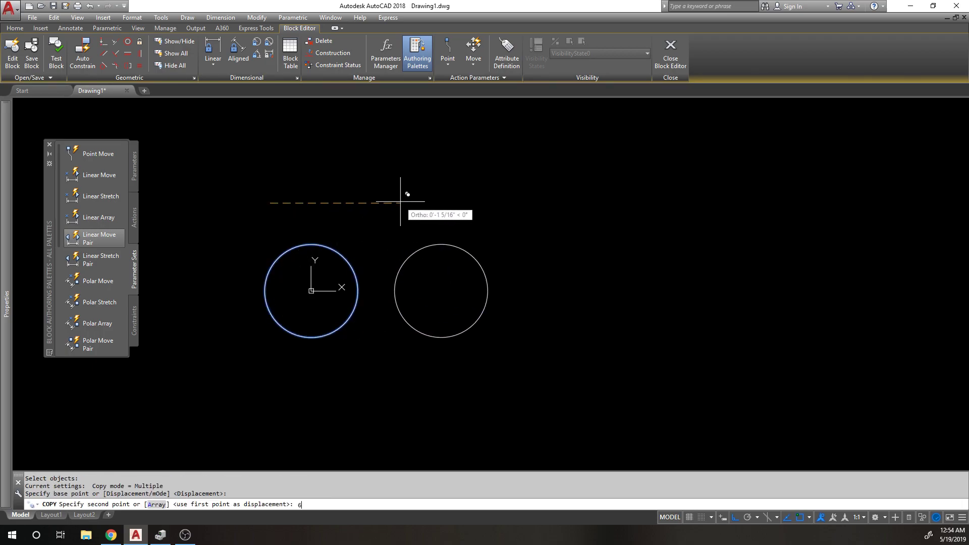
{"action": "key", "text": "Return"}
Move the copied circle 3 units back toward the original
{"action": "key", "text": "Return"}
{"action": "scroll", "coordinate": [399, 212], "scroll_direction": "down", "scroll_amount": 2}
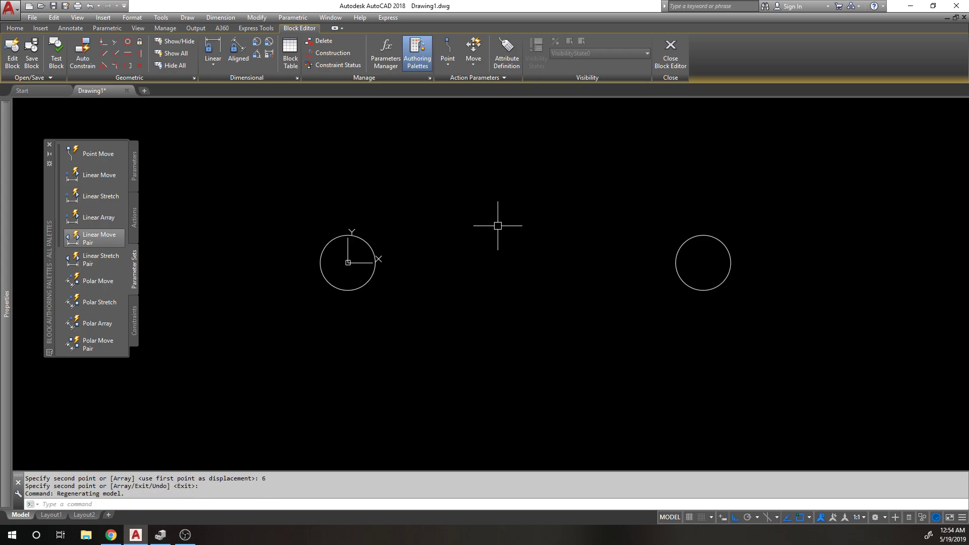
{"action": "key", "text": "m"}
{"action": "key", "text": "Return"}
{"action": "left_click", "coordinate": [750, 214]}
{"action": "left_click", "coordinate": [601, 299]}
{"action": "key", "text": "Return"}
{"action": "left_click", "coordinate": [643, 204]}
{"action": "type", "text": "3"}
{"action": "key", "text": "Return"}
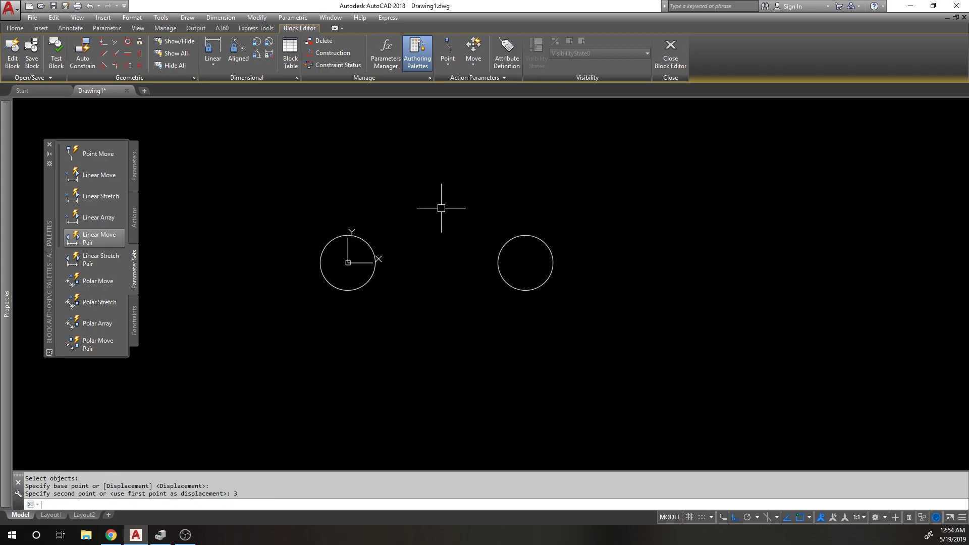
{"action": "scroll", "coordinate": [443, 205], "scroll_direction": "down", "scroll_amount": 1}
{"action": "middle_click_drag", "start_coordinate": [437, 209], "coordinate": [353, 302]}
{"action": "middle_click_drag", "start_coordinate": [381, 242], "coordinate": [402, 205]}
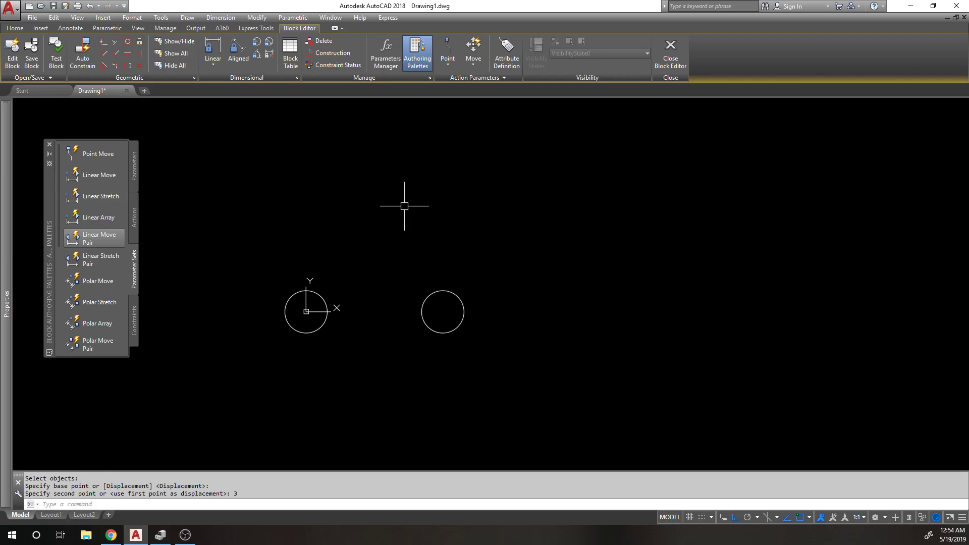
{"action": "left_click", "coordinate": [96, 237]}
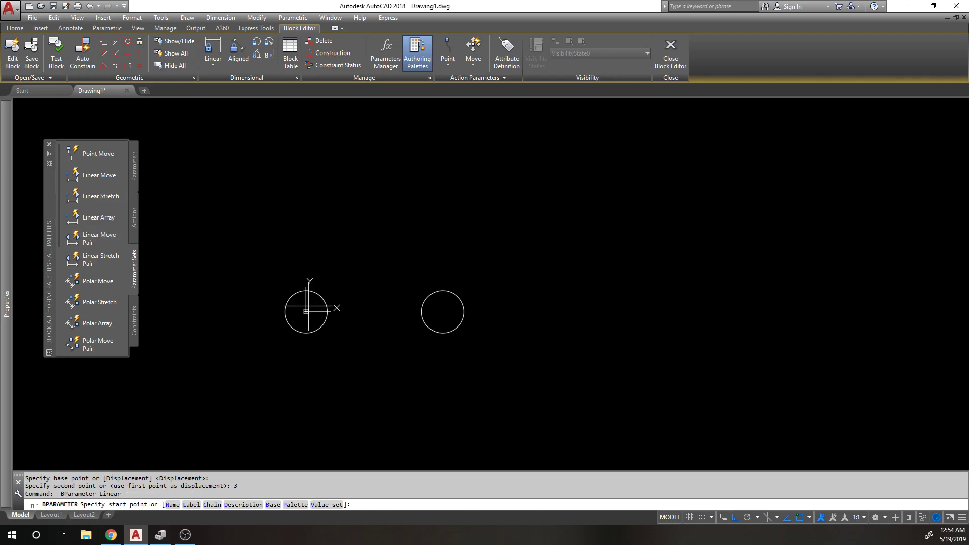
Place a Distance1 linear parameter between the two circle centres, then erase it
{"action": "left_click", "coordinate": [306, 311]}
{"action": "left_click", "coordinate": [442, 311]}
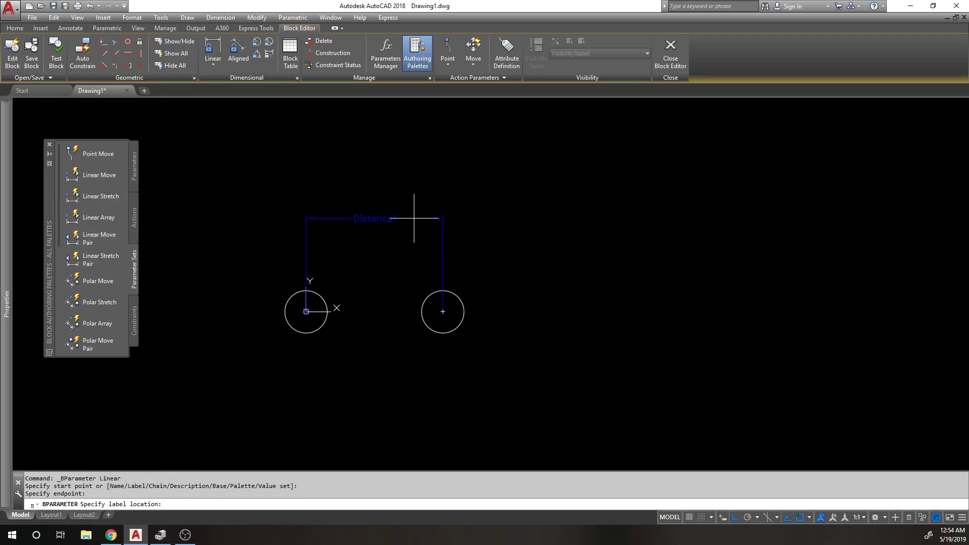
{"action": "left_click", "coordinate": [413, 232]}
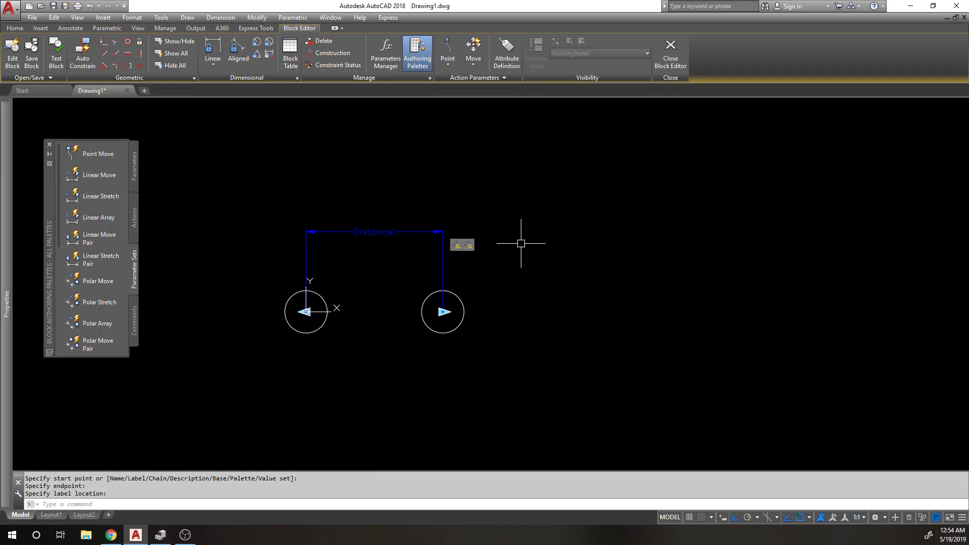
{"action": "left_click", "coordinate": [547, 252]}
{"action": "left_click", "coordinate": [285, 193]}
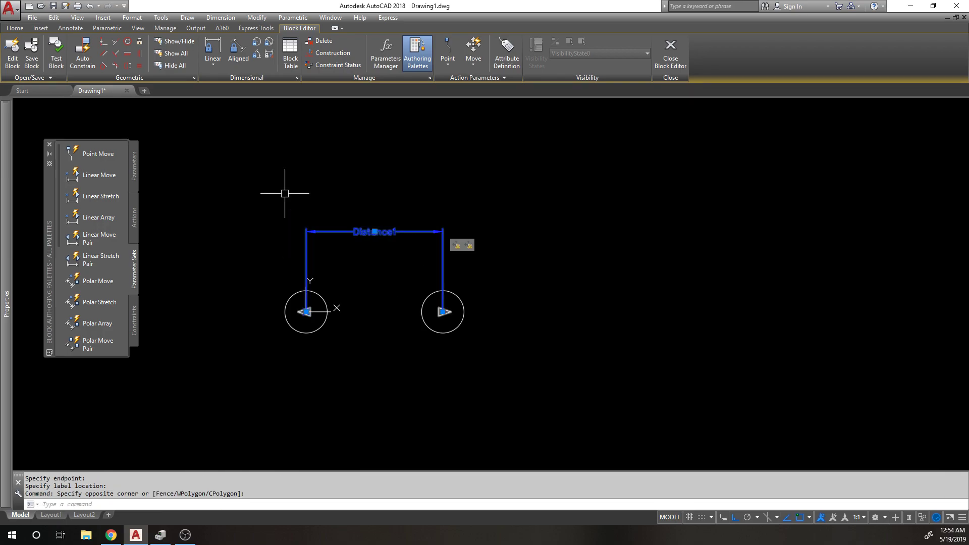
{"action": "key", "text": "Return"}
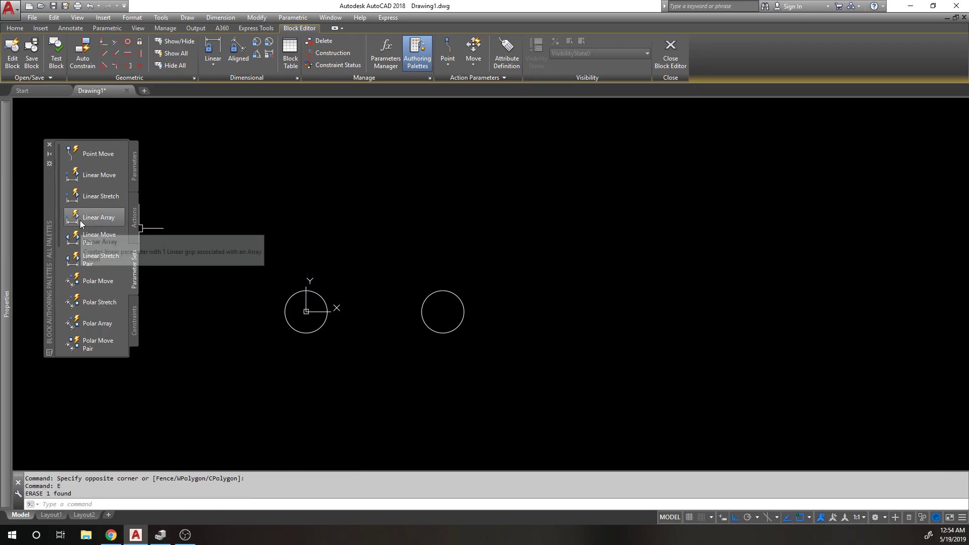
Add a Linear Array parameter from the left circle's centre to the right circle's centre
{"action": "left_click", "coordinate": [98, 217]}
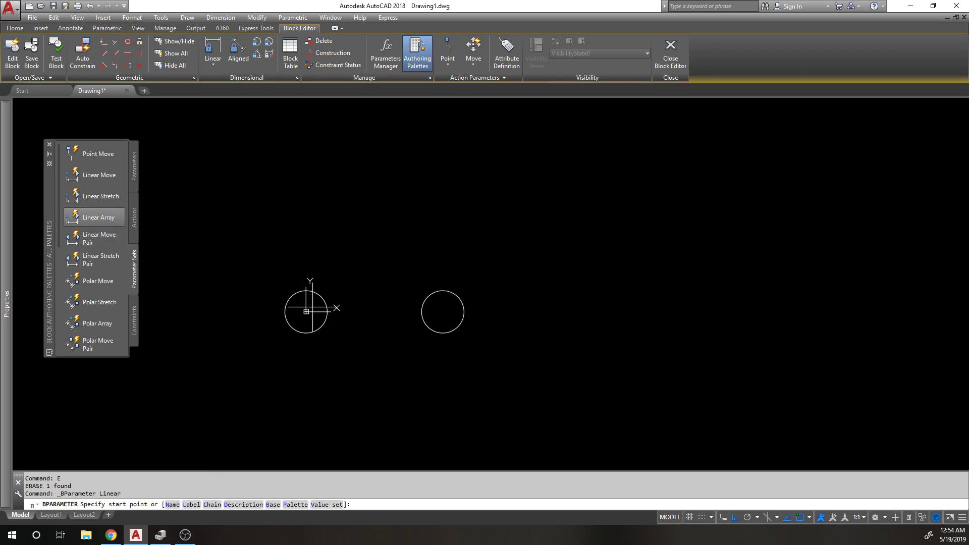
{"action": "left_click", "coordinate": [306, 312]}
{"action": "left_click", "coordinate": [442, 311]}
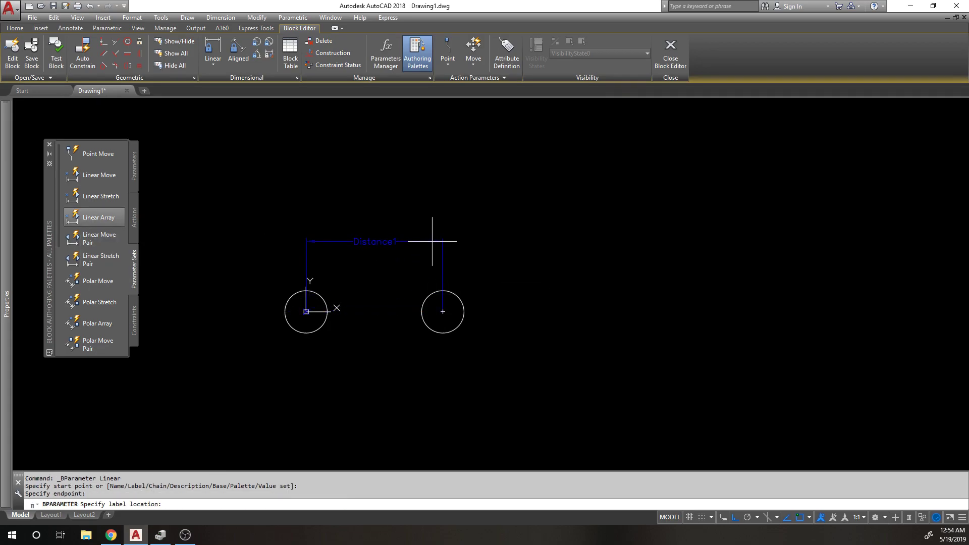
{"action": "left_click", "coordinate": [400, 232]}
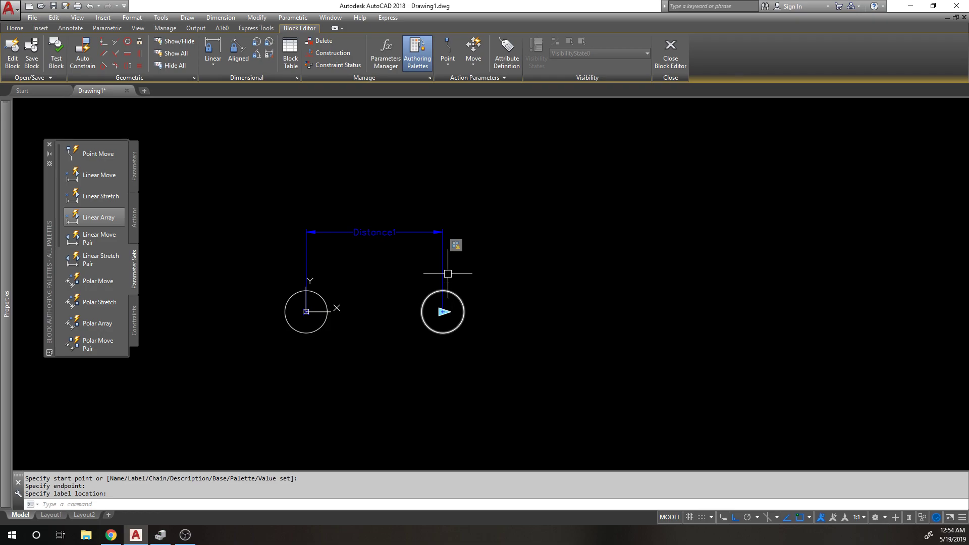
Set the array action's object selection to the right-hand circle only
{"action": "right_click", "coordinate": [460, 250]}
{"action": "mouse_move", "coordinate": [499, 271]}
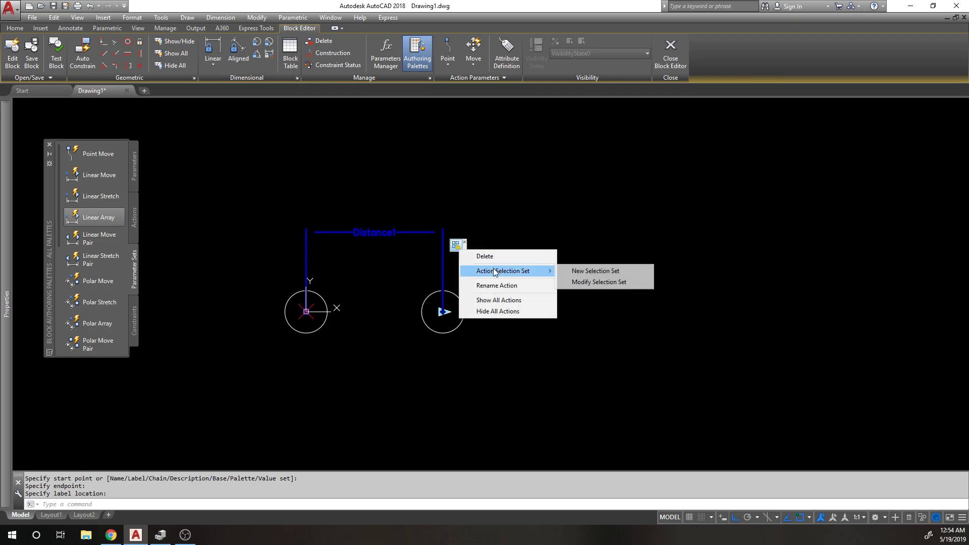
{"action": "left_click", "coordinate": [595, 283]}
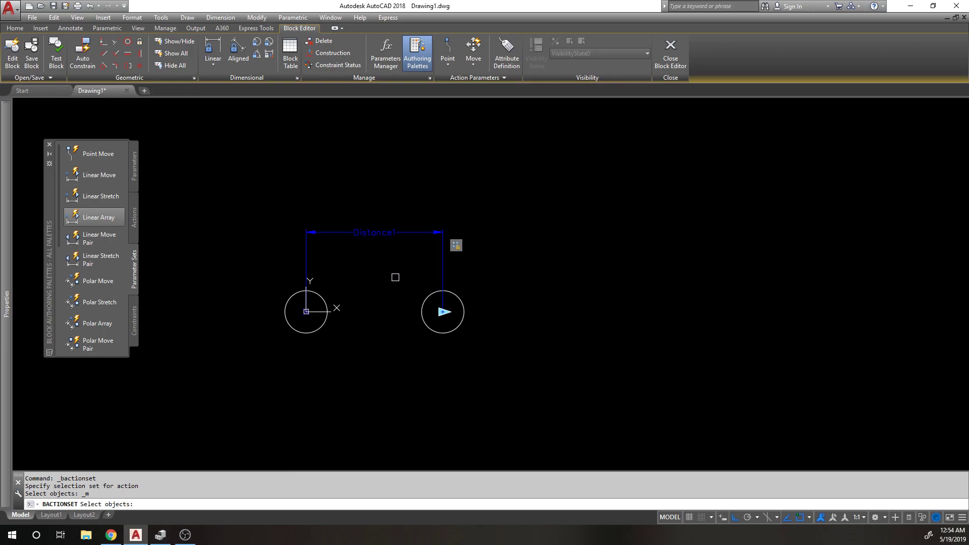
{"action": "key", "text": "Return"}
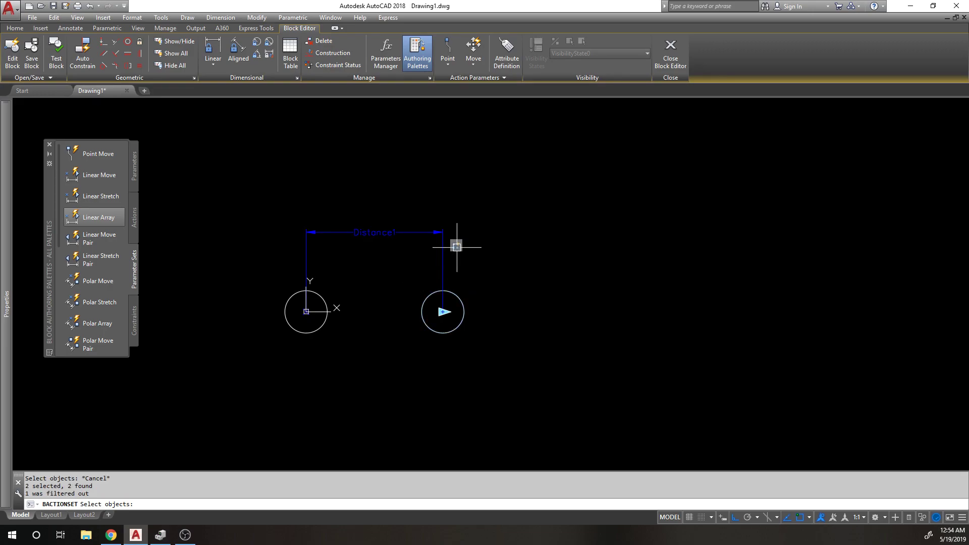
{"action": "right_click", "coordinate": [459, 249]}
{"action": "mouse_move", "coordinate": [500, 264]}
{"action": "left_click", "coordinate": [578, 266]}
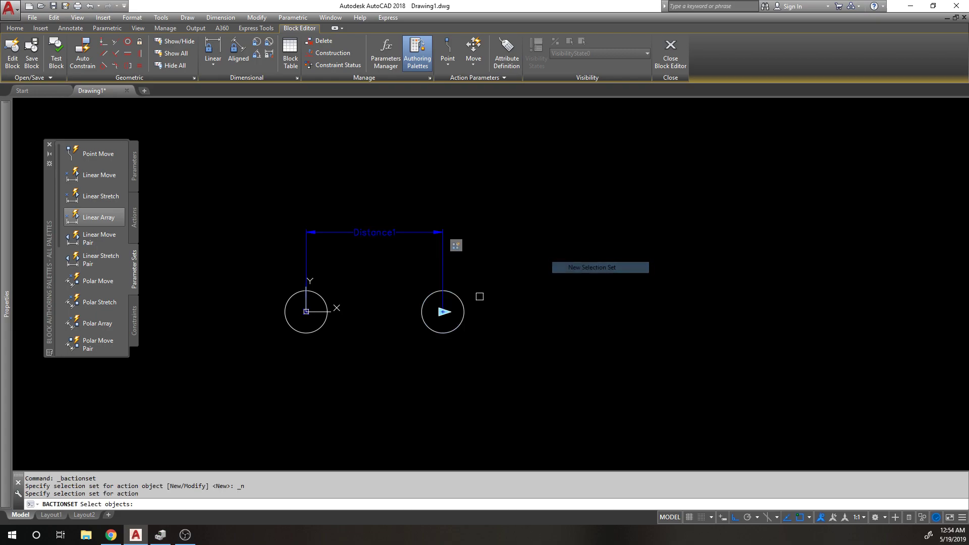
{"action": "left_click", "coordinate": [511, 293]}
{"action": "left_click", "coordinate": [464, 300]}
{"action": "key", "text": "Return"}
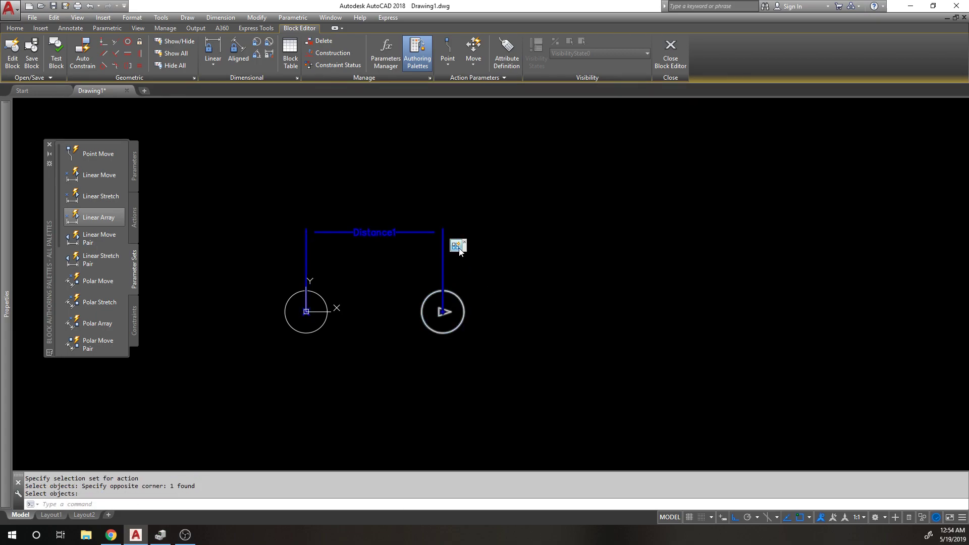
{"action": "key", "text": "Escape"}
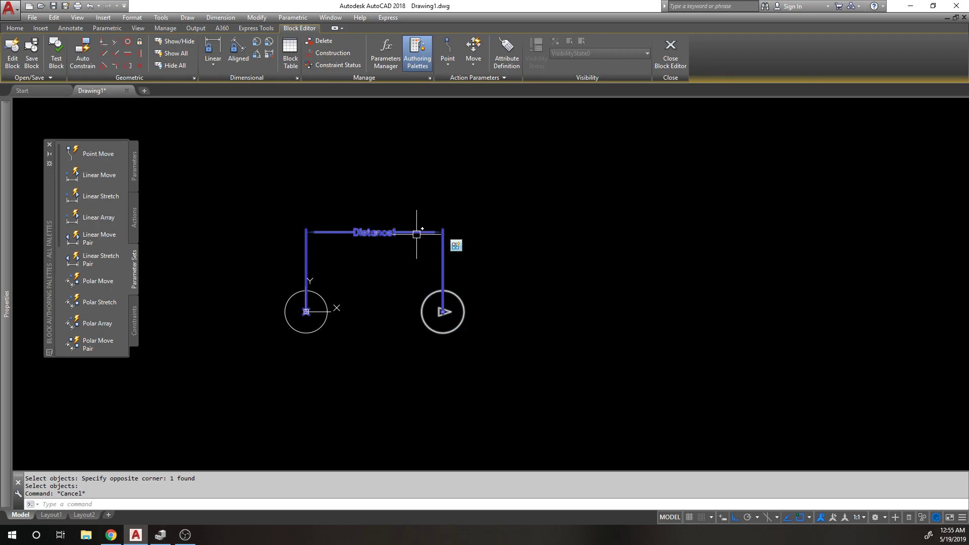
{"action": "mouse_move", "coordinate": [7, 260]}
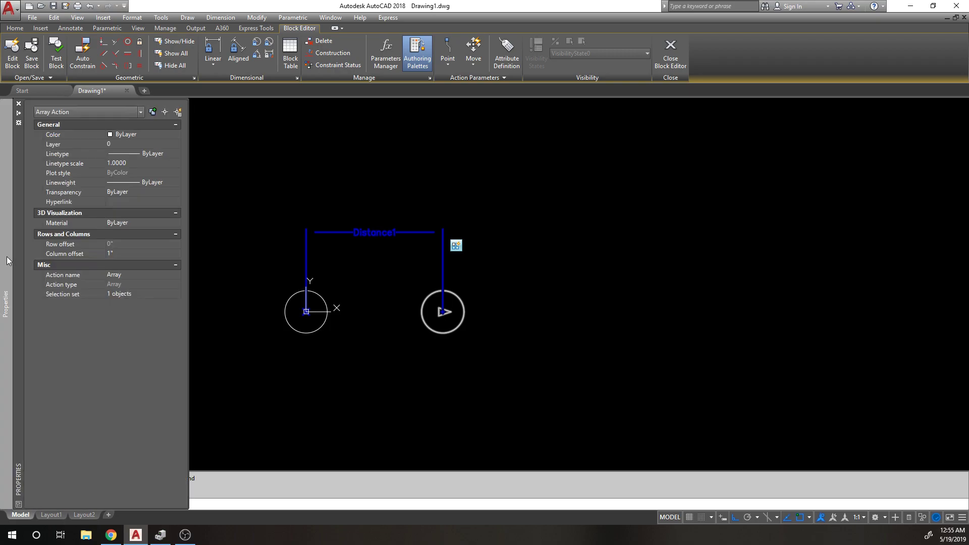
{"action": "left_click", "coordinate": [145, 253]}
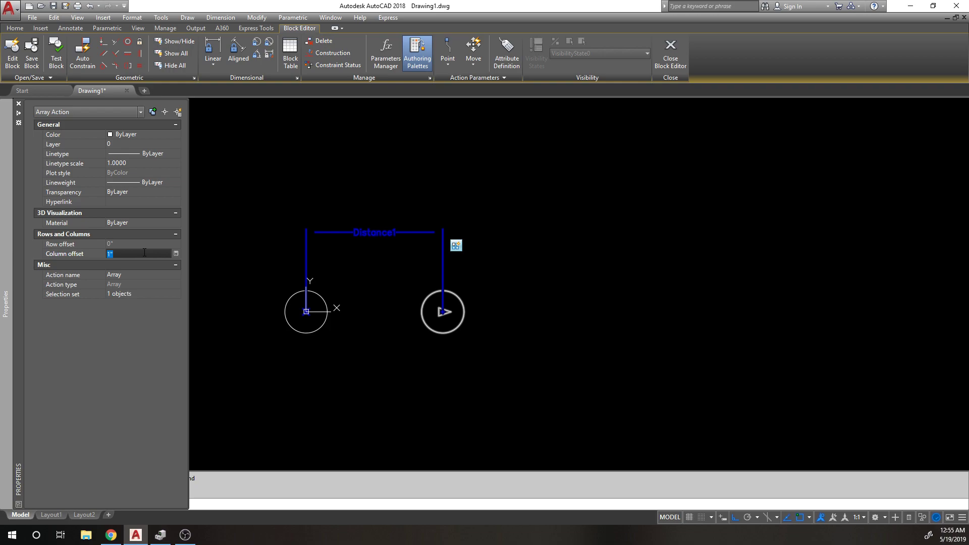
{"action": "key", "text": "Escape"}
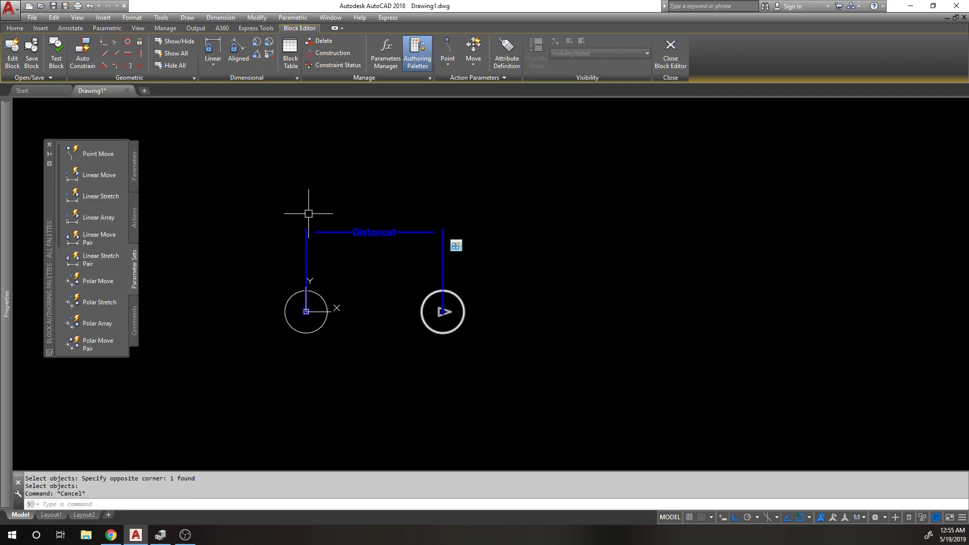
{"action": "left_click", "coordinate": [94, 176]}
{"action": "mouse_move", "coordinate": [6, 207]}
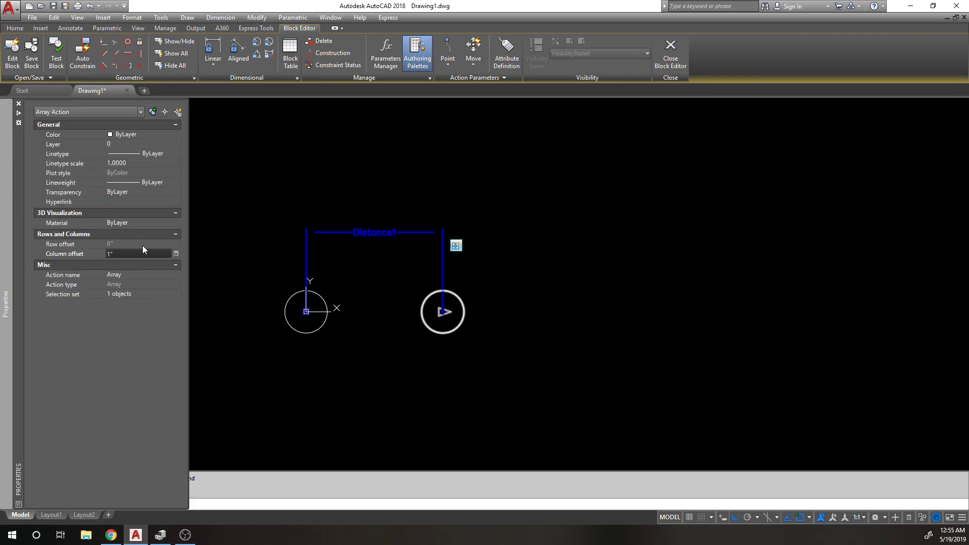
{"action": "left_click", "coordinate": [81, 251]}
{"action": "key", "text": "Escape"}
{"action": "key", "text": "Escape"}
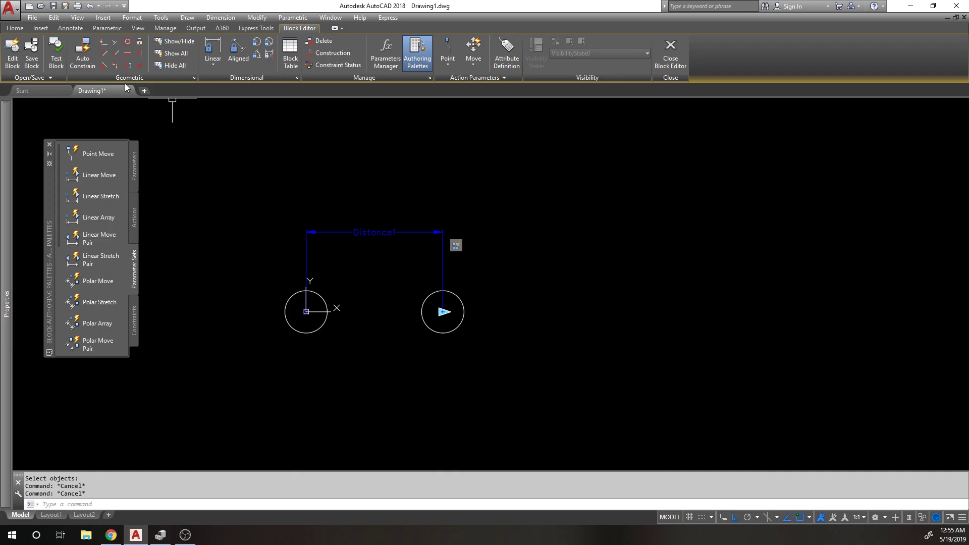
{"action": "left_click", "coordinate": [56, 50]}
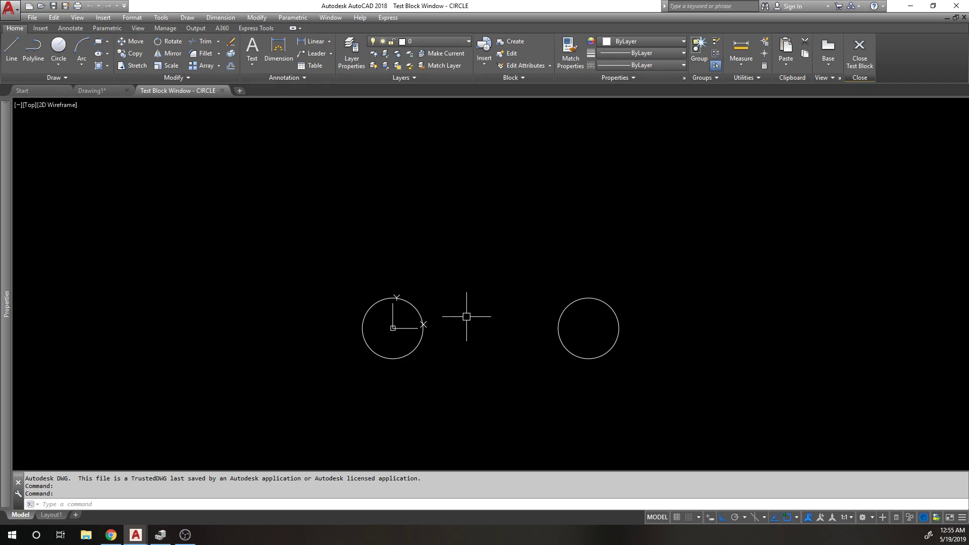
{"action": "scroll", "coordinate": [555, 277], "scroll_direction": "down", "scroll_amount": 2}
{"action": "middle_click_drag", "start_coordinate": [555, 277], "coordinate": [428, 264]}
{"action": "scroll", "coordinate": [429, 263], "scroll_direction": "up", "scroll_amount": 1}
{"action": "left_click", "coordinate": [486, 269]}
{"action": "left_click", "coordinate": [366, 305]}
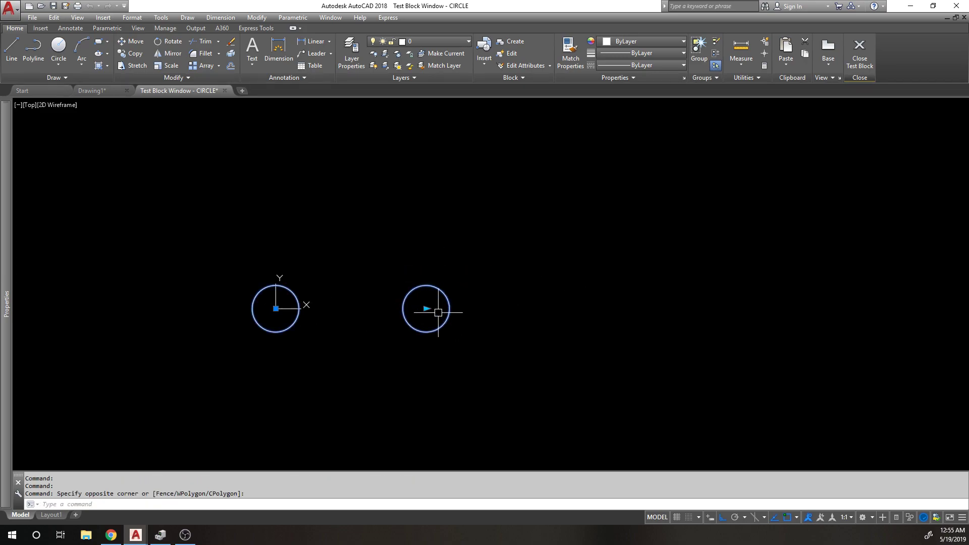
{"action": "scroll", "coordinate": [427, 309], "scroll_direction": "down", "scroll_amount": 1}
{"action": "middle_click_drag", "start_coordinate": [399, 311], "coordinate": [331, 313]}
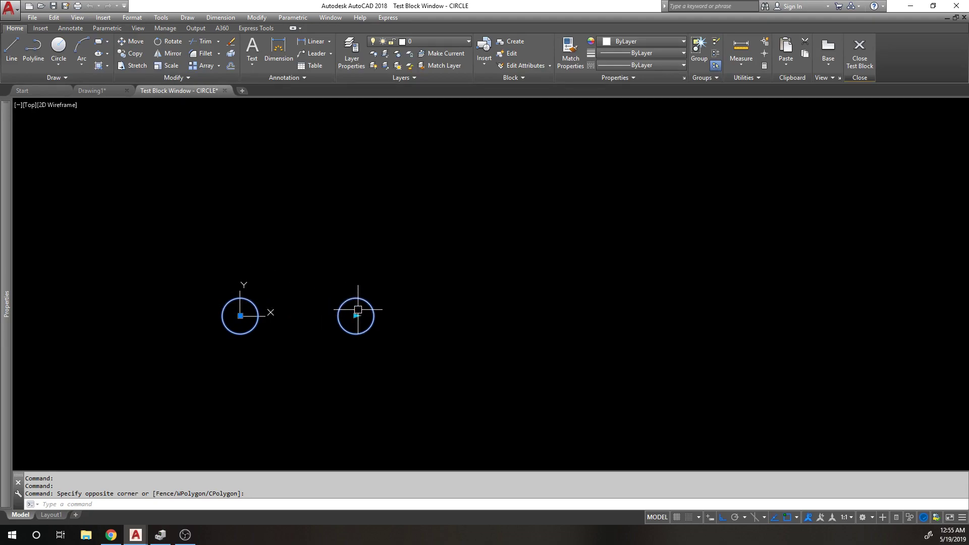
{"action": "left_click", "coordinate": [358, 313]}
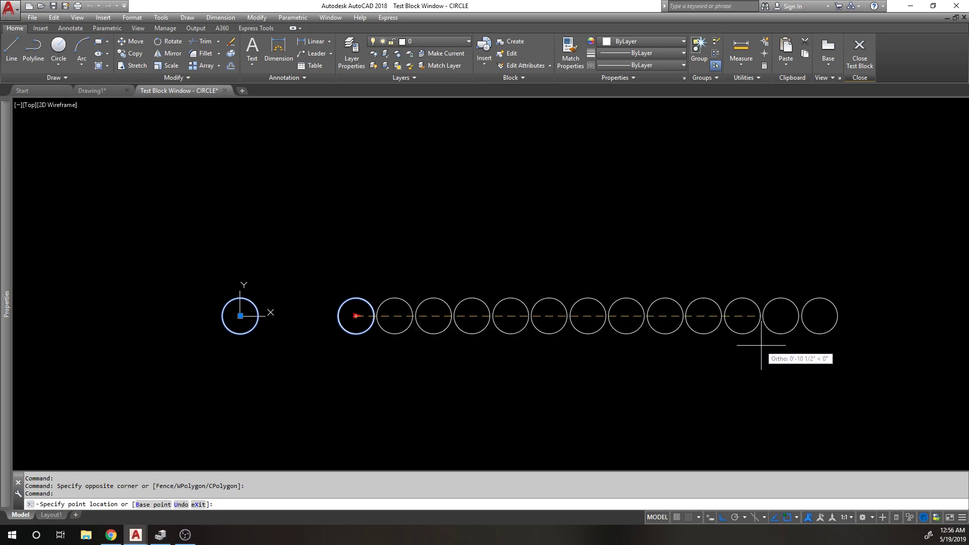
{"action": "key", "text": "Escape"}
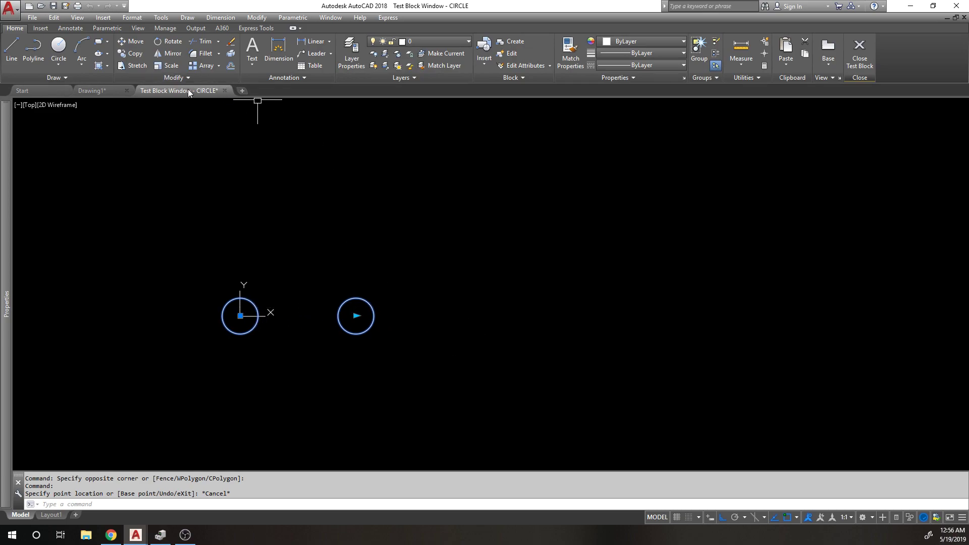
{"action": "left_click", "coordinate": [224, 90]}
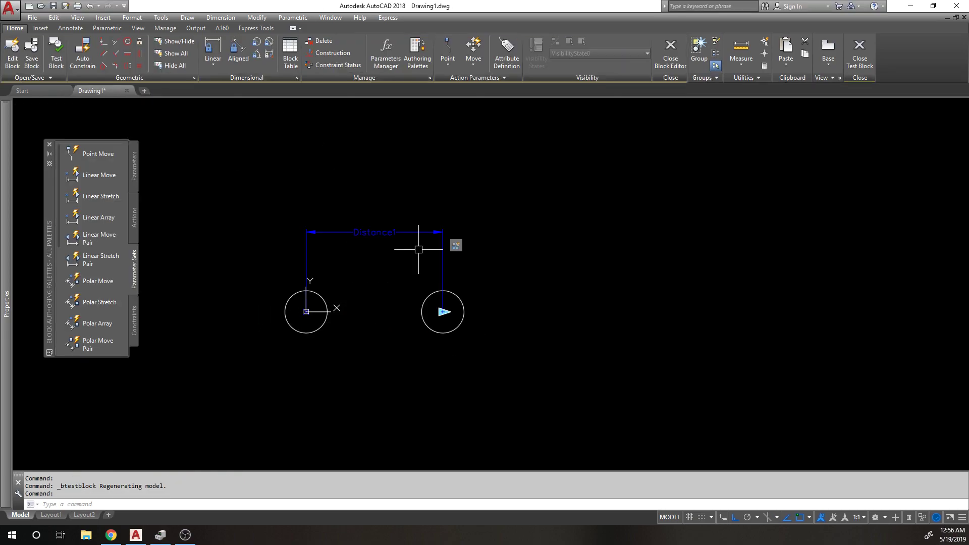
Set the Array action's Column offset to 3 in Properties, then launch Test Block
{"action": "mouse_move", "coordinate": [6, 167]}
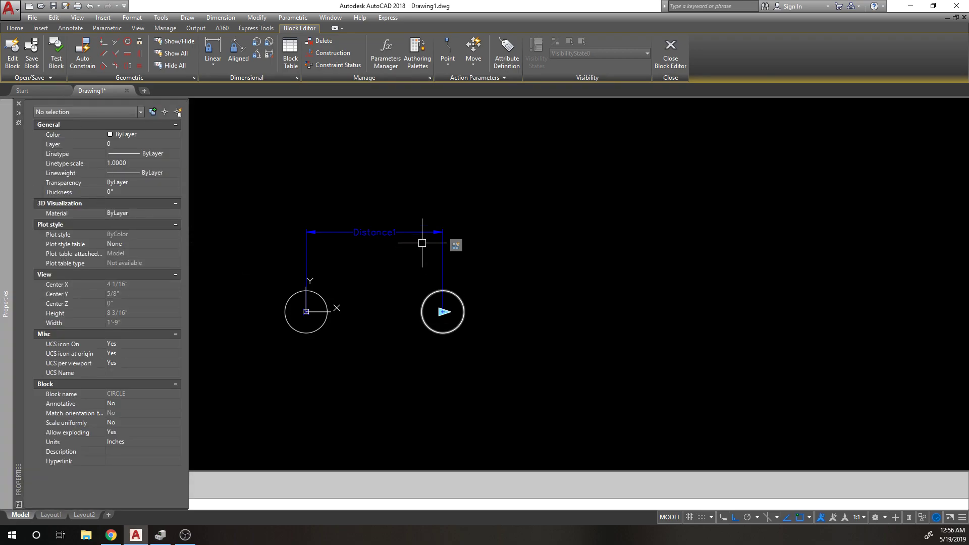
{"action": "left_click", "coordinate": [456, 245]}
{"action": "mouse_move", "coordinate": [2, 161]}
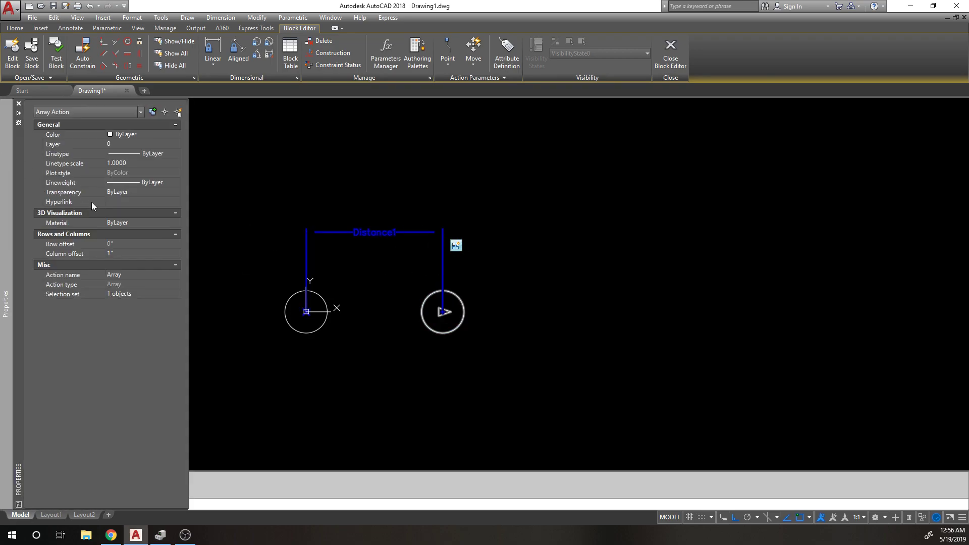
{"action": "left_click", "coordinate": [120, 253]}
{"action": "key", "text": "Return"}
{"action": "key", "text": "Escape"}
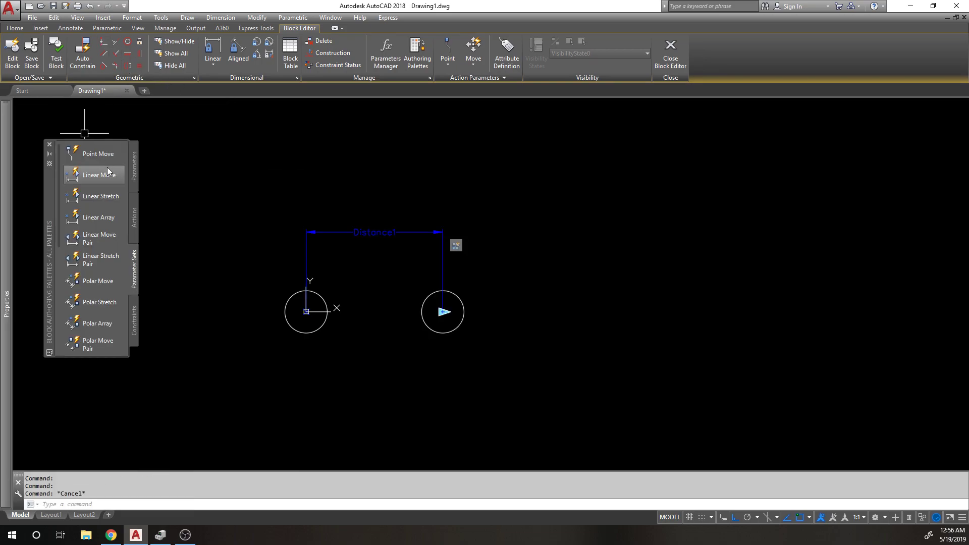
{"action": "left_click", "coordinate": [56, 53]}
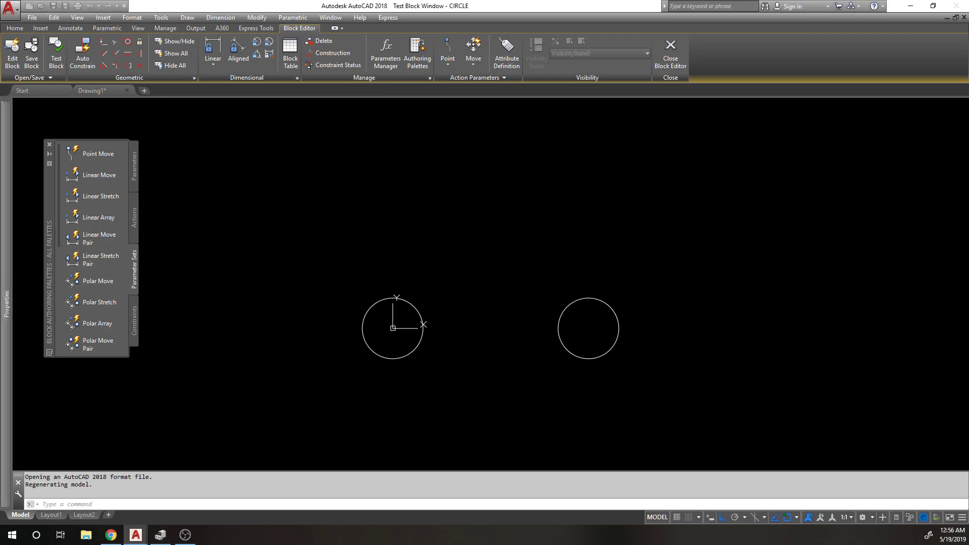
Select the test block and drag its array grip to four, two, then six circles
{"action": "left_click", "coordinate": [597, 299]}
{"action": "left_click", "coordinate": [341, 243]}
{"action": "scroll", "coordinate": [341, 242], "scroll_direction": "down", "scroll_amount": 3}
{"action": "left_click", "coordinate": [440, 280]}
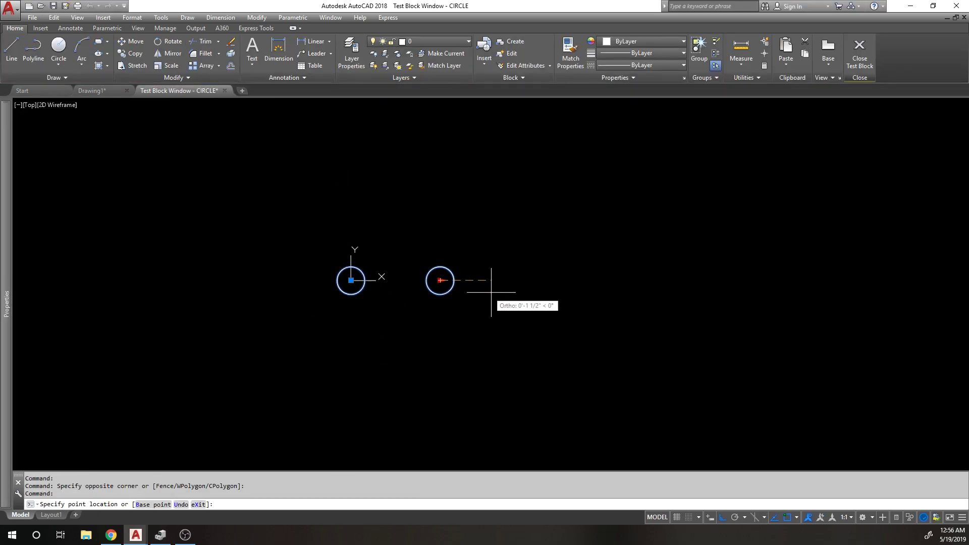
{"action": "left_click", "coordinate": [640, 282]}
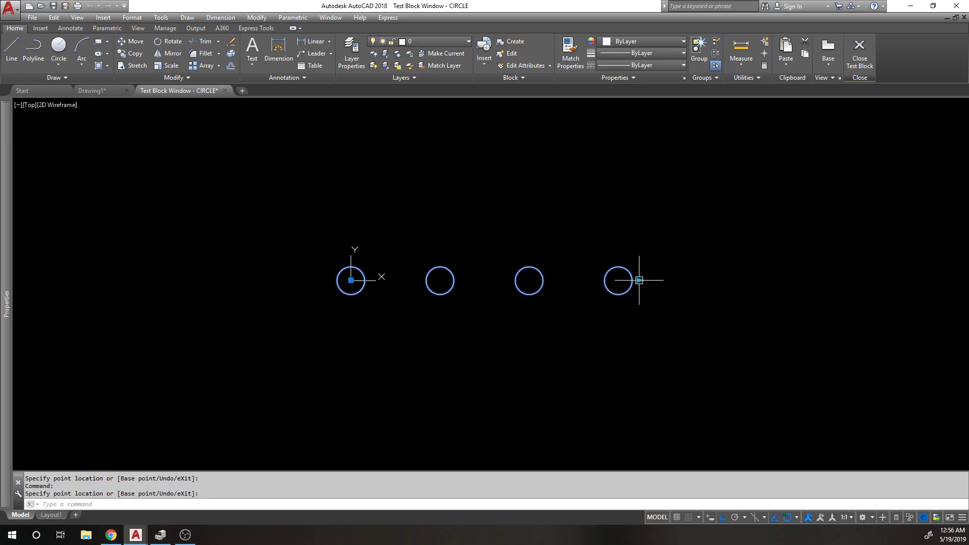
{"action": "left_click", "coordinate": [639, 280]}
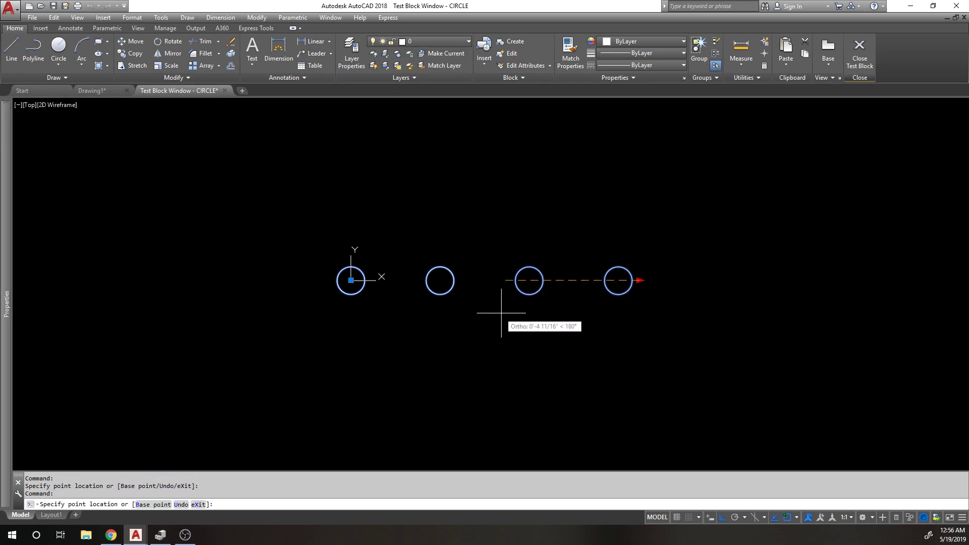
{"action": "left_click", "coordinate": [485, 334]}
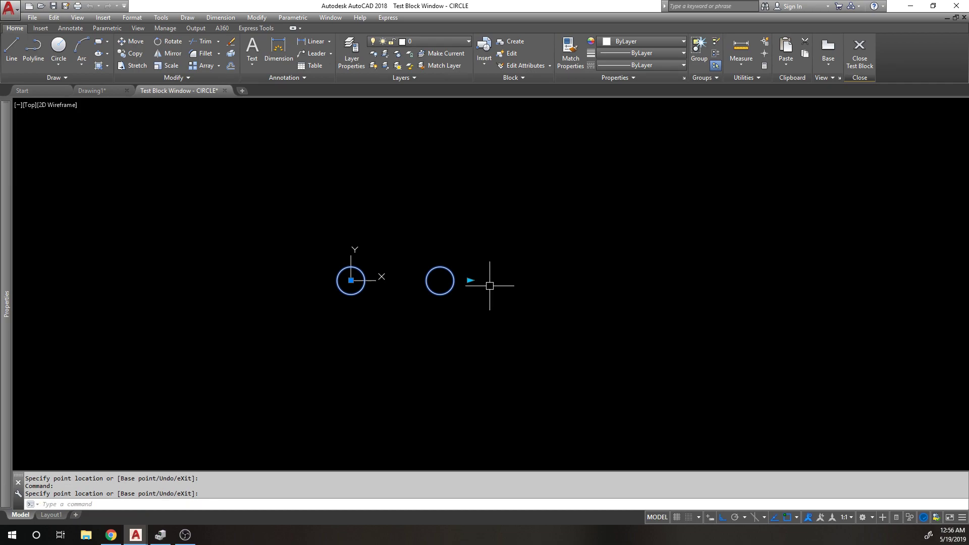
{"action": "left_click", "coordinate": [470, 280]}
{"action": "left_click", "coordinate": [764, 330]}
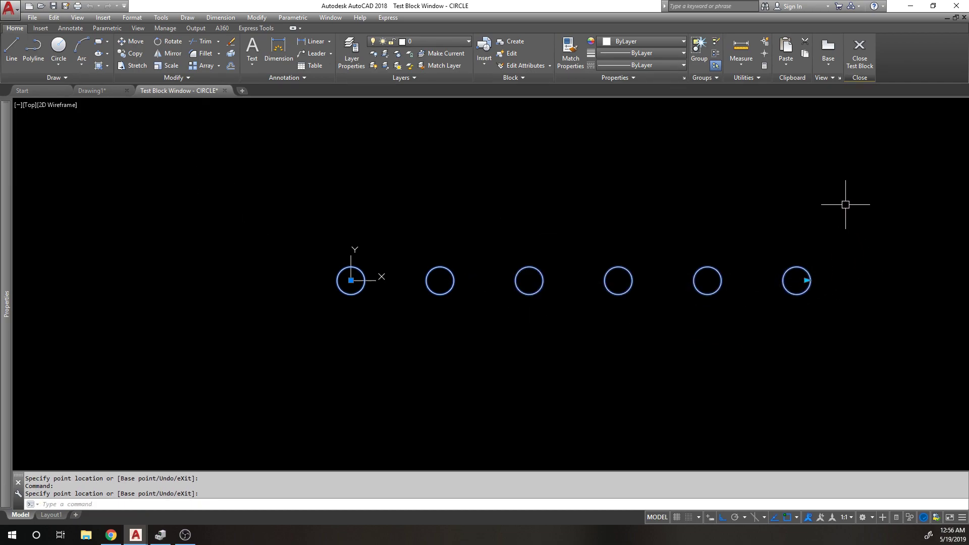
Shorten the array to five circles and keep readjusting its length with the grip
{"action": "left_click", "coordinate": [806, 280]}
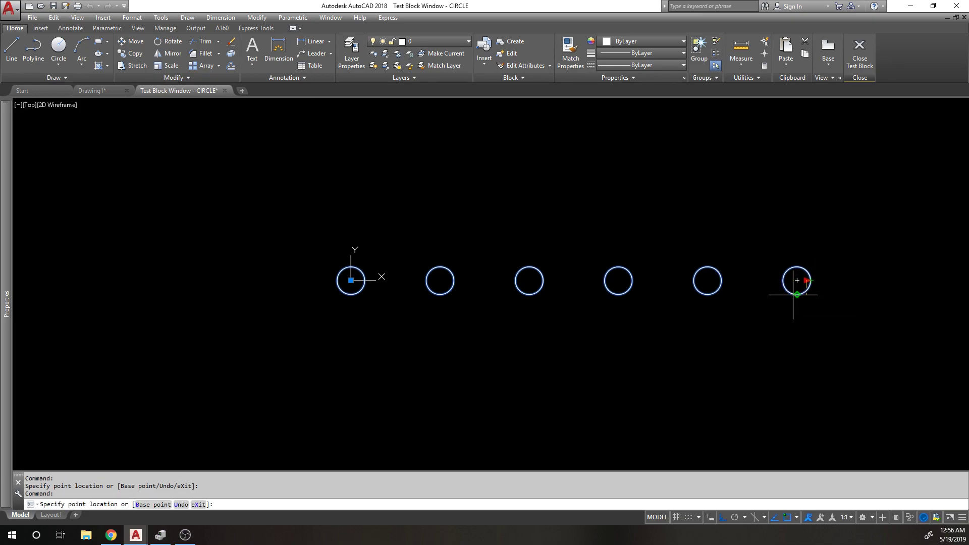
{"action": "left_click", "coordinate": [764, 304]}
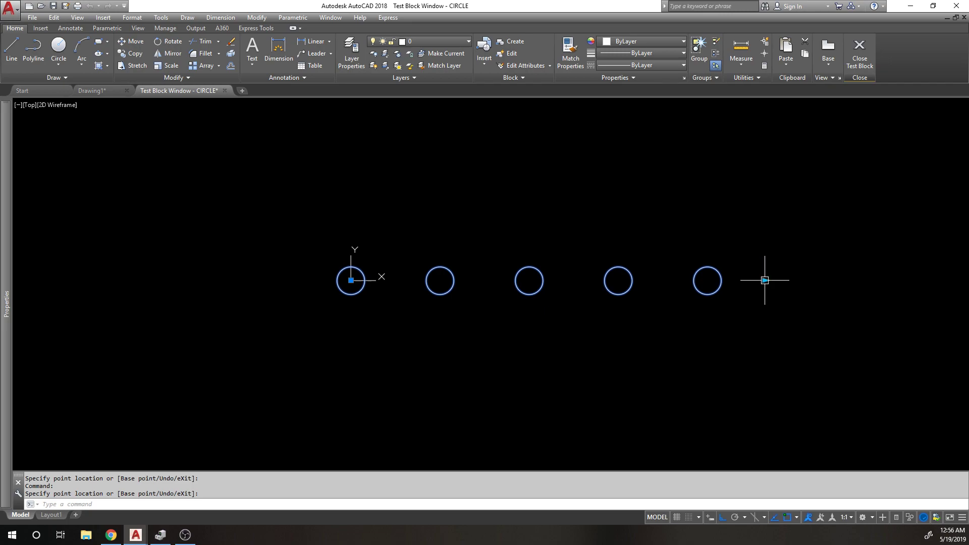
{"action": "left_click", "coordinate": [744, 280]}
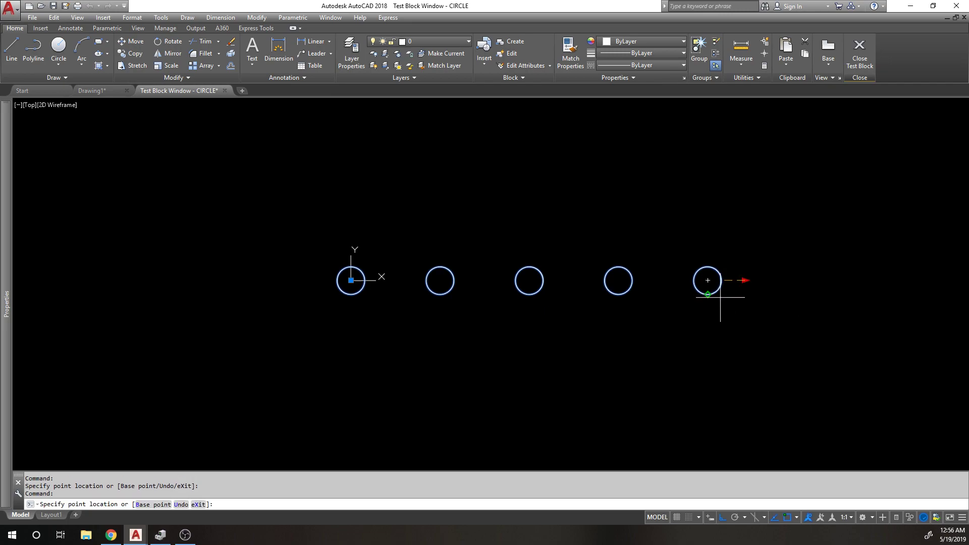
{"action": "left_click", "coordinate": [744, 279]}
{"action": "left_click", "coordinate": [744, 280]}
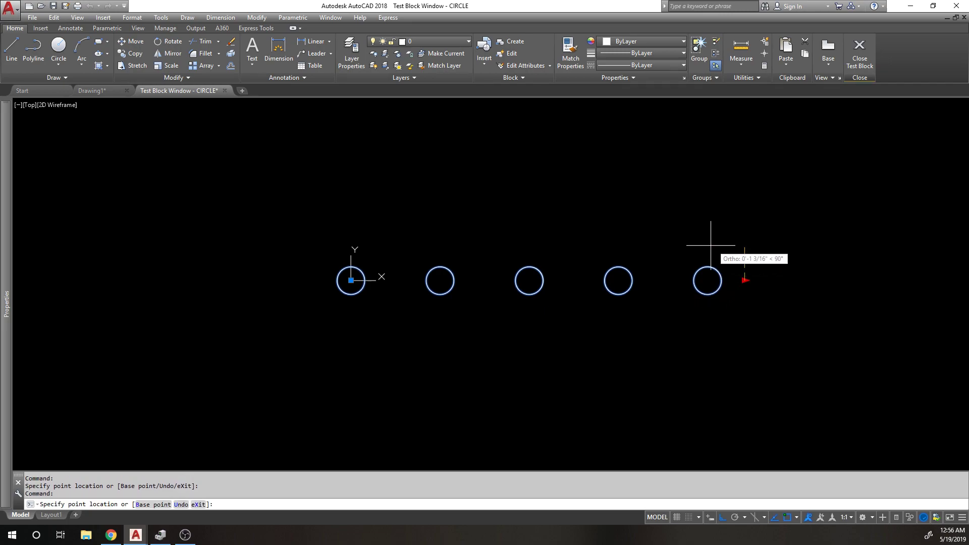
{"action": "left_click", "coordinate": [715, 246]}
{"action": "left_click", "coordinate": [747, 283]}
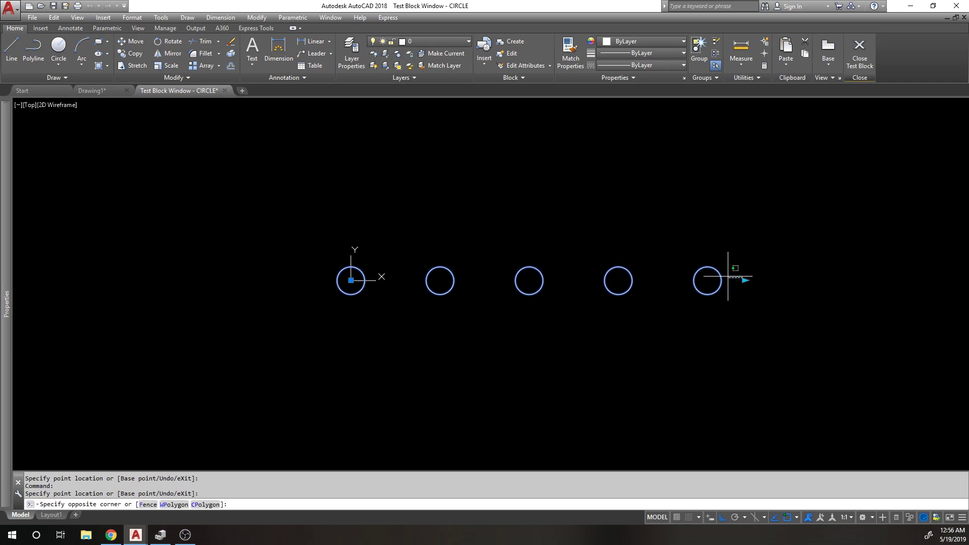
{"action": "scroll", "coordinate": [732, 278], "scroll_direction": "up", "scroll_amount": 3}
{"action": "left_click", "coordinate": [772, 283]}
{"action": "left_click", "coordinate": [776, 284]}
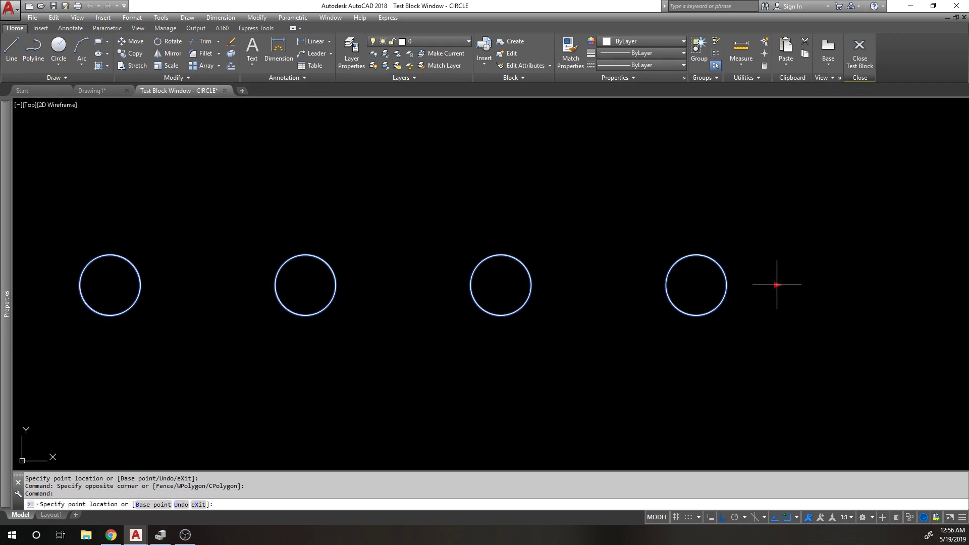
{"action": "left_click", "coordinate": [752, 278]}
{"action": "left_click", "coordinate": [752, 285]}
{"action": "left_click", "coordinate": [844, 285]}
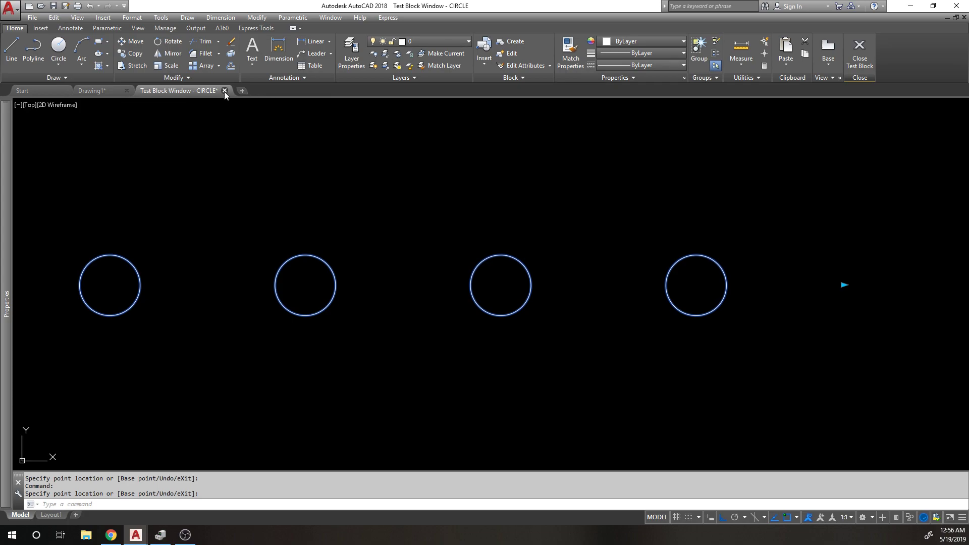
Close the test window and set Distance1's Dist type to Increment with a 3" increment
{"action": "left_click", "coordinate": [225, 90]}
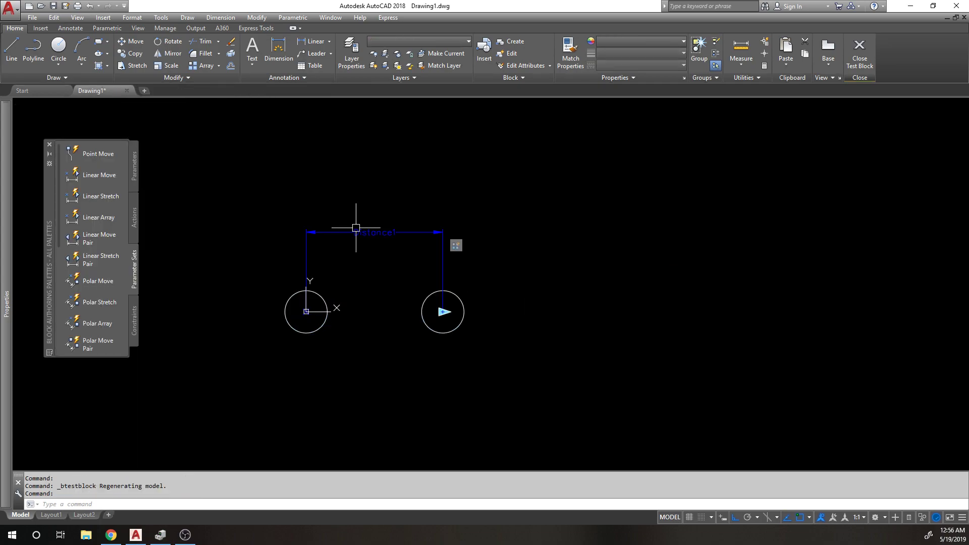
{"action": "left_click", "coordinate": [392, 230]}
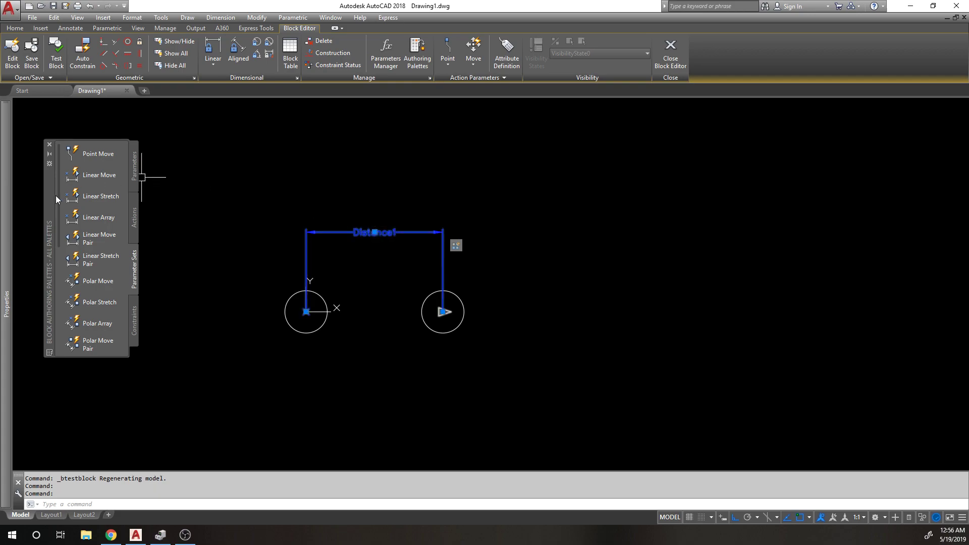
{"action": "mouse_move", "coordinate": [6, 222]}
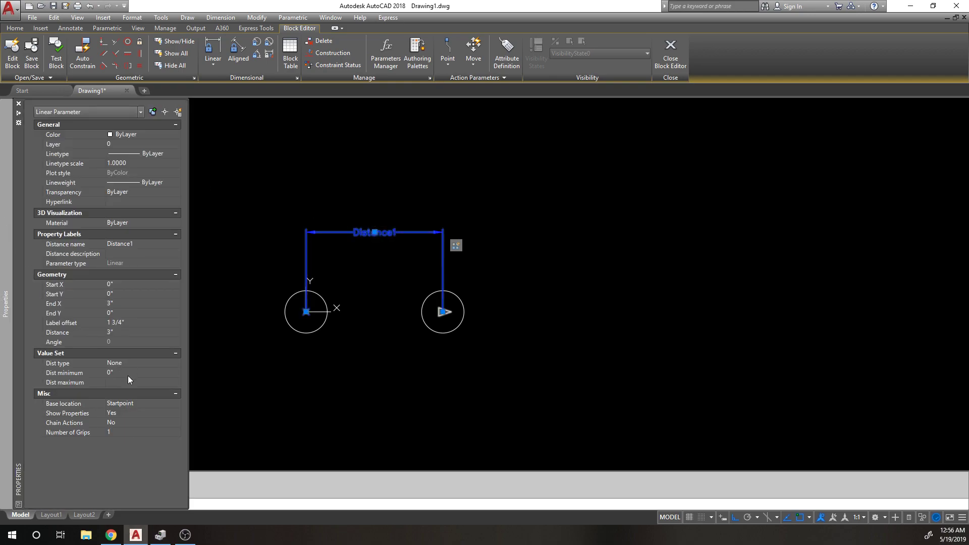
{"action": "left_click", "coordinate": [135, 363]}
{"action": "left_click", "coordinate": [140, 362]}
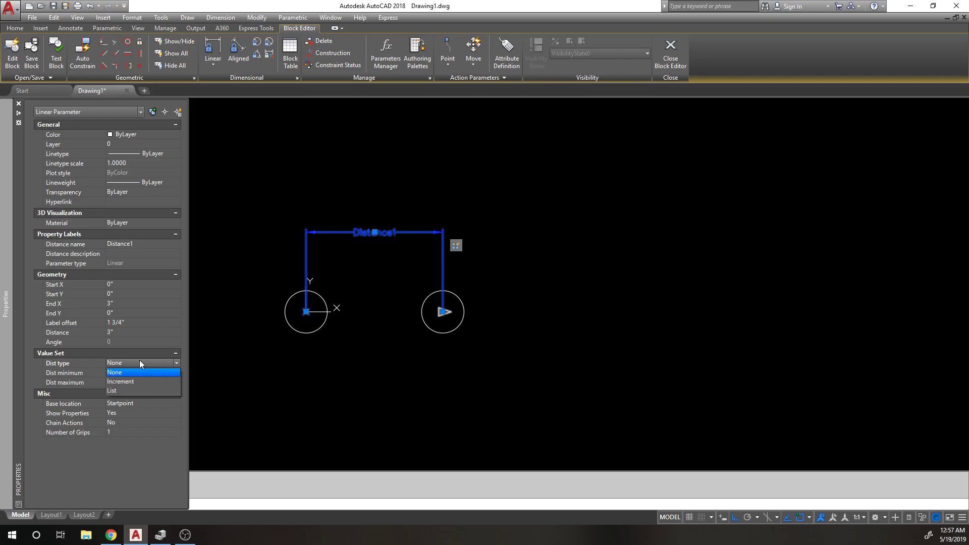
{"action": "left_click", "coordinate": [132, 382]}
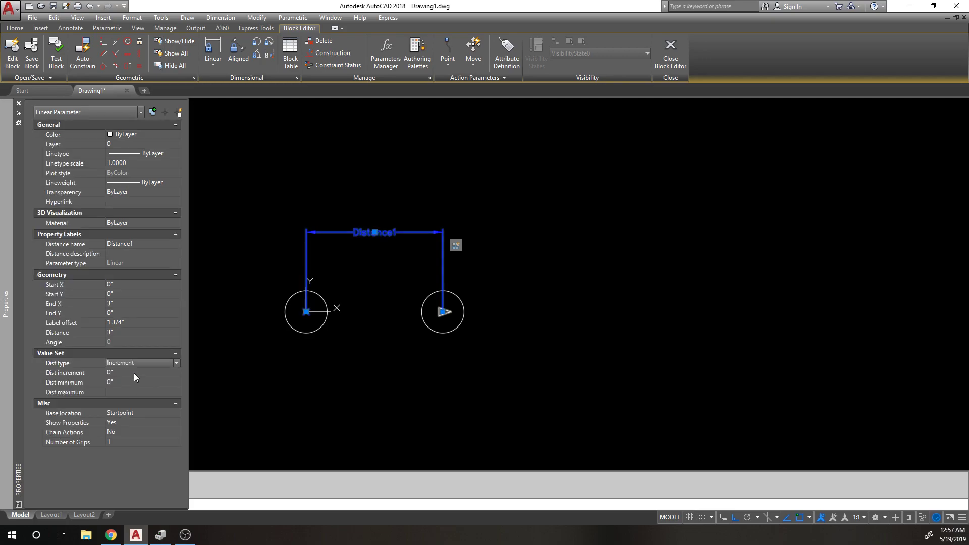
{"action": "left_click", "coordinate": [134, 373]}
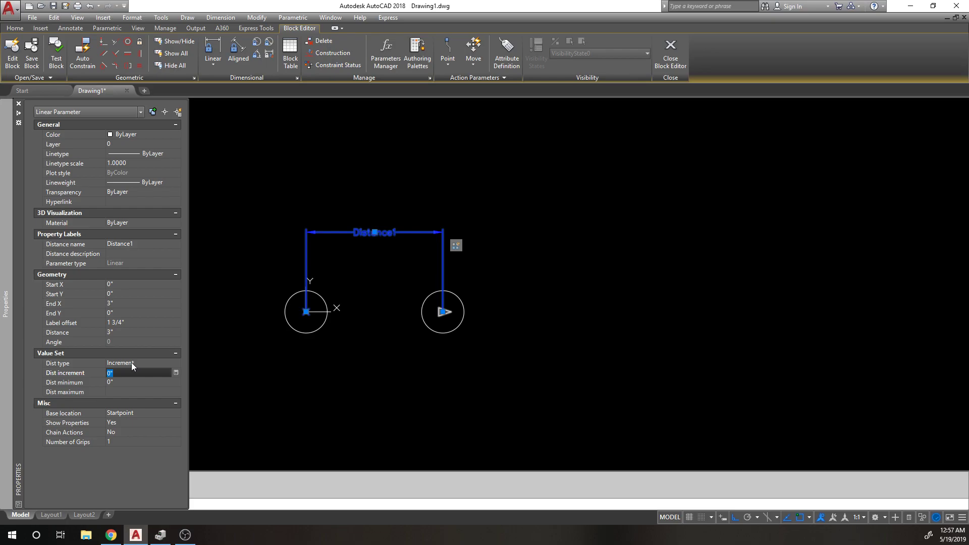
{"action": "type", "text": "3"}
{"action": "key", "text": "Tab"}
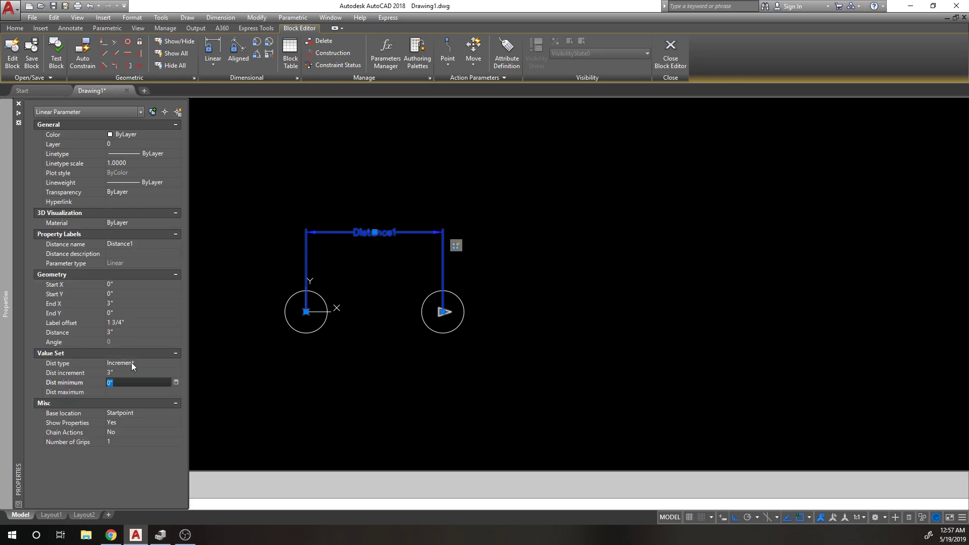
{"action": "key", "text": "Escape"}
{"action": "key", "text": "Escape"}
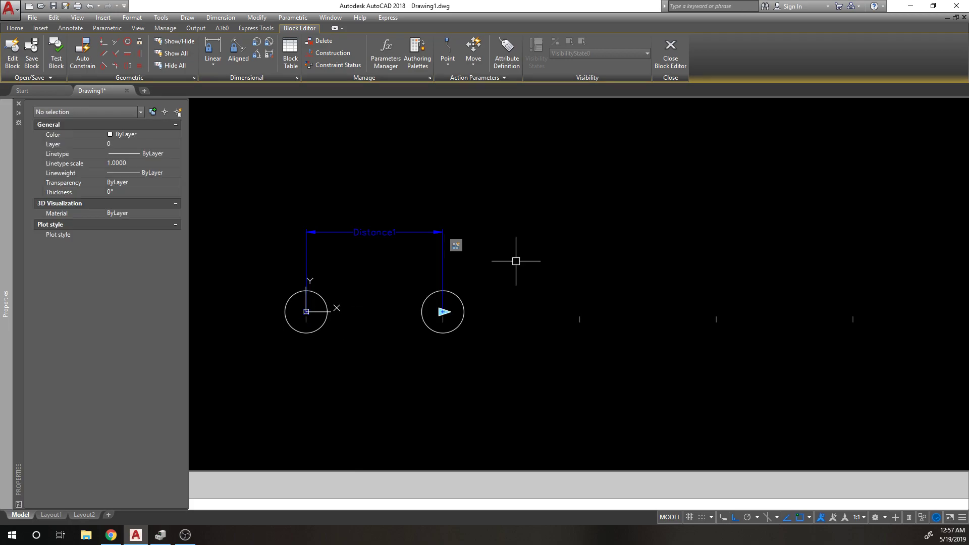
Try a 1" distance increment on Distance1, then restore it to 3"
{"action": "key", "text": "ctrl+1"}
{"action": "scroll", "coordinate": [550, 300], "scroll_direction": "down", "scroll_amount": 3}
{"action": "middle_click_drag", "start_coordinate": [550, 300], "coordinate": [308, 300]}
{"action": "scroll", "coordinate": [323, 293], "scroll_direction": "down", "scroll_amount": 2}
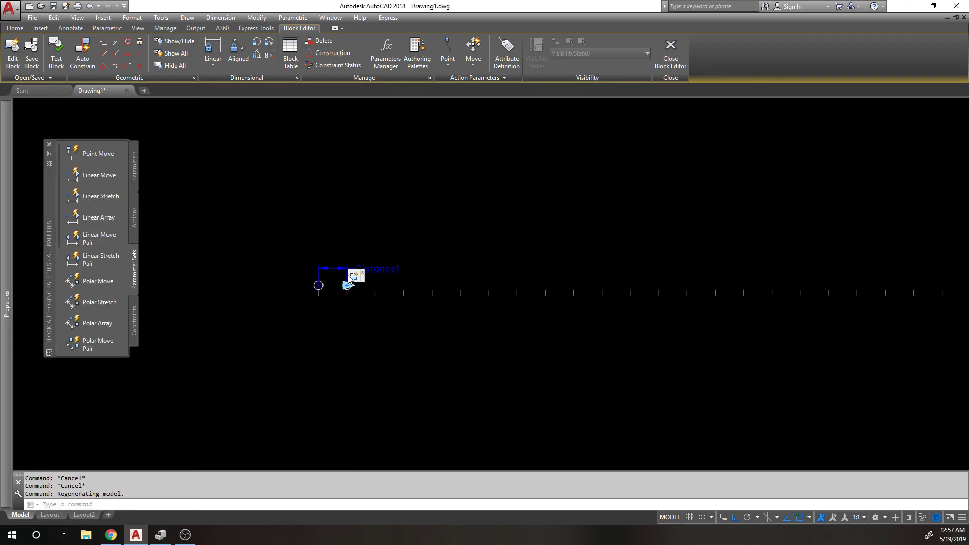
{"action": "scroll", "coordinate": [326, 292], "scroll_direction": "up", "scroll_amount": 3}
{"action": "scroll", "coordinate": [303, 298], "scroll_direction": "up", "scroll_amount": 2}
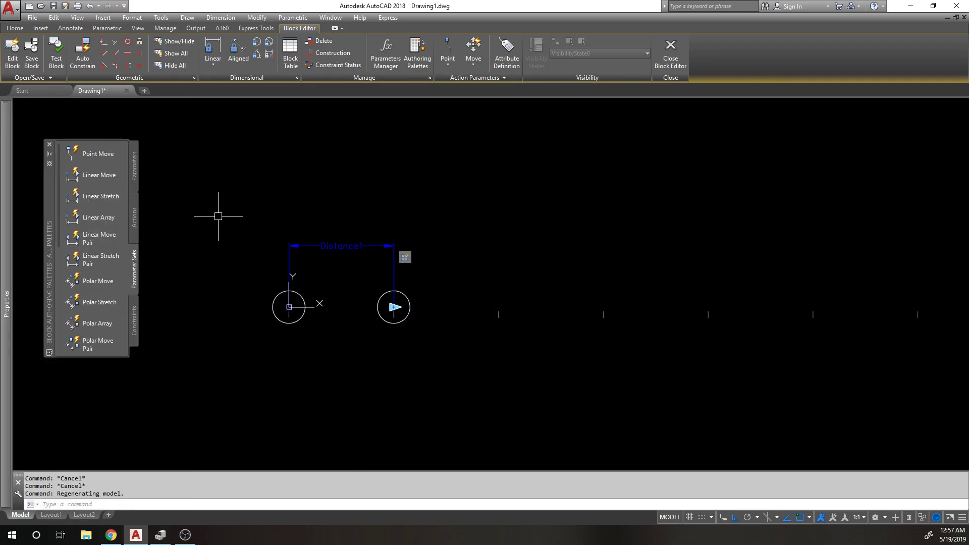
{"action": "mouse_move", "coordinate": [7, 208]}
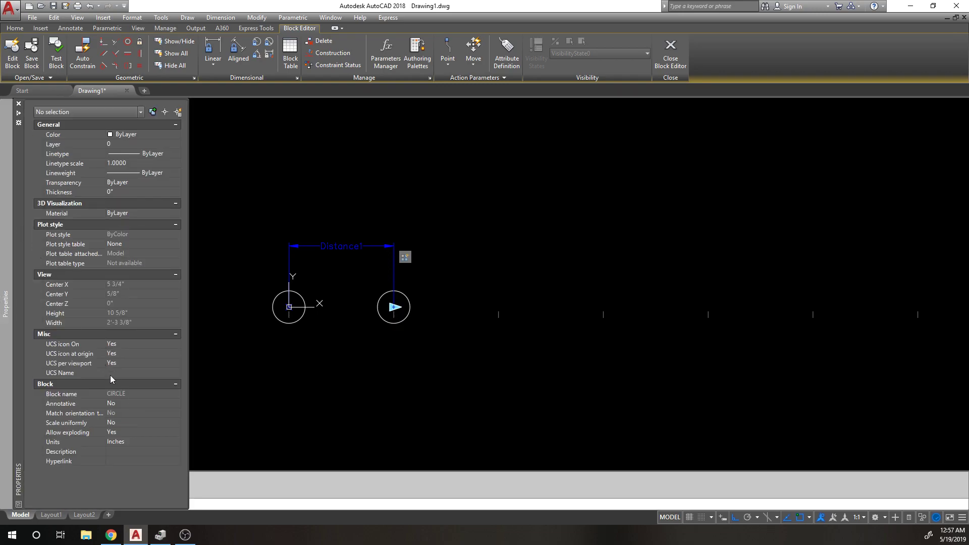
{"action": "left_click_drag", "start_coordinate": [335, 281], "coordinate": [325, 216]}
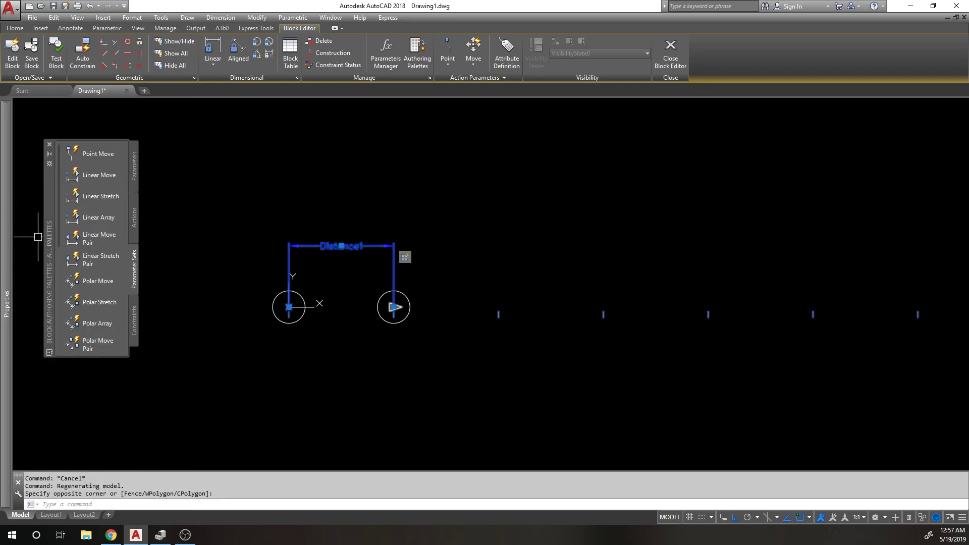
{"action": "mouse_move", "coordinate": [7, 249]}
{"action": "left_click", "coordinate": [135, 374]}
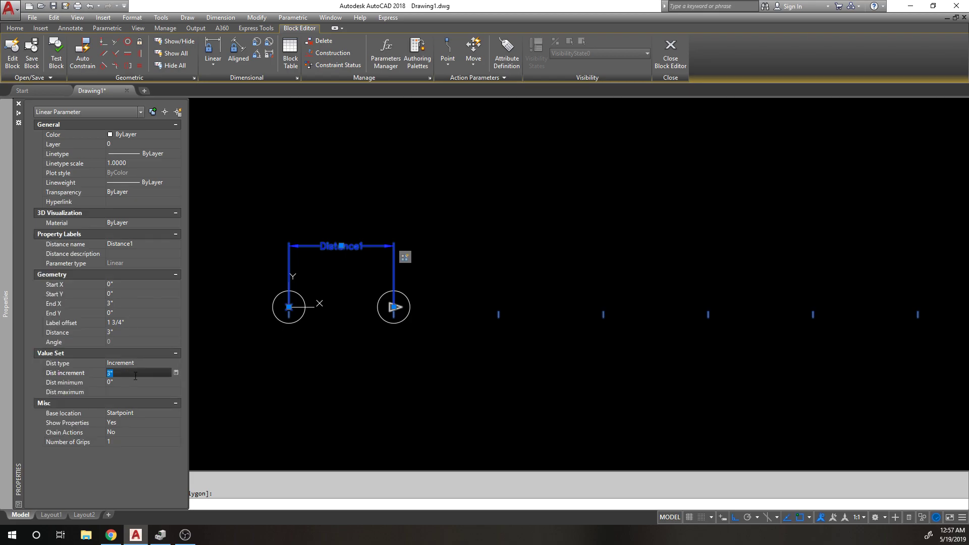
{"action": "type", "text": "1\""}
{"action": "key", "text": "Return"}
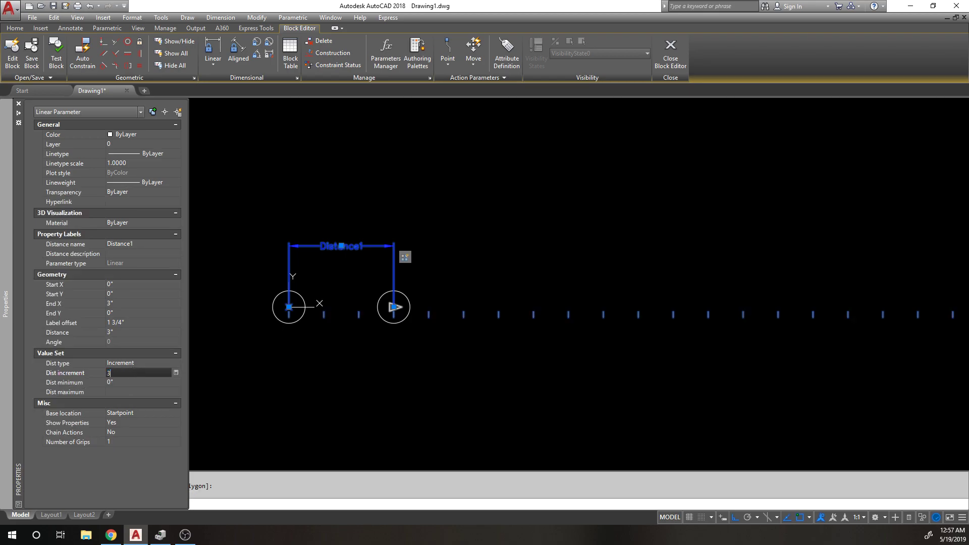
{"action": "key", "text": "Return"}
{"action": "key", "text": "Escape"}
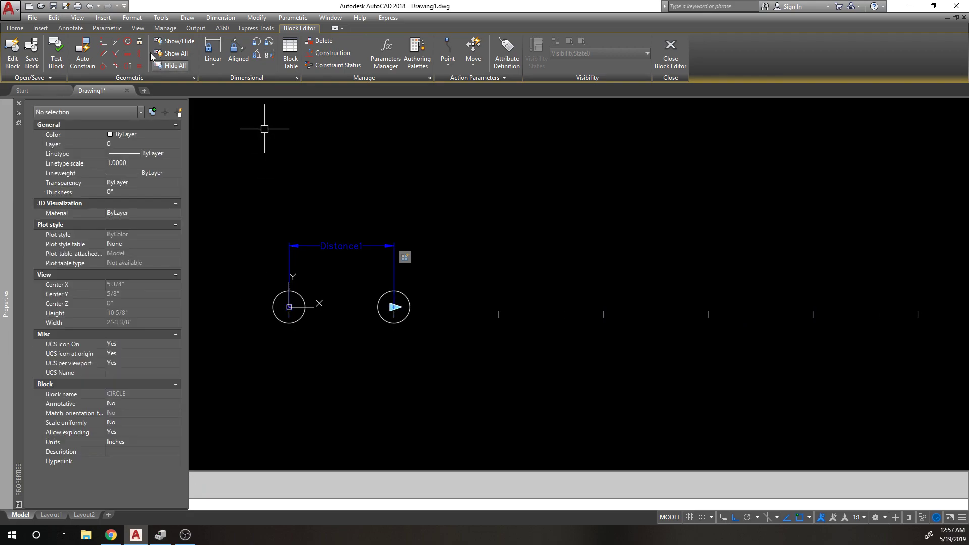
Test the block and drag the array grip to six circles, then back to five and four
{"action": "left_click", "coordinate": [56, 65]}
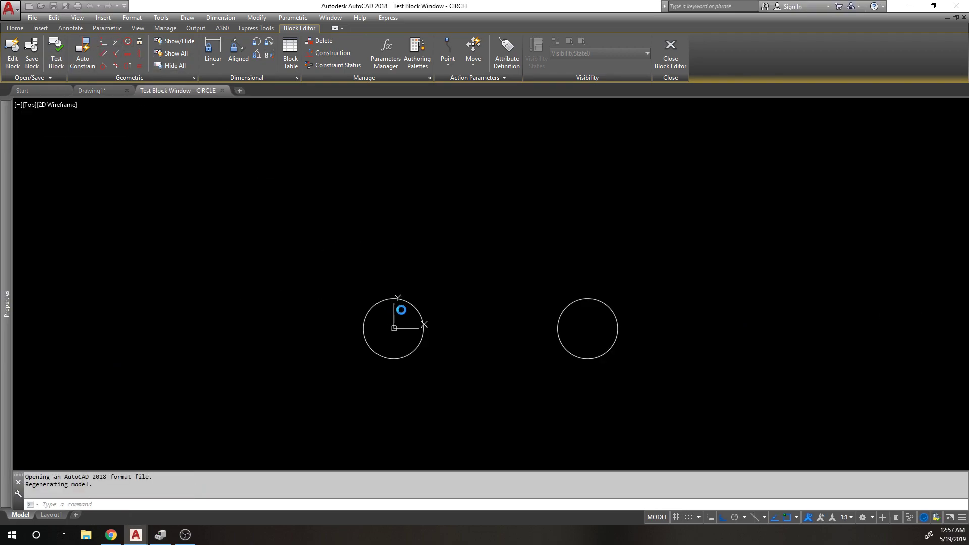
{"action": "scroll", "coordinate": [329, 253], "scroll_direction": "down", "scroll_amount": 2}
{"action": "middle_click_drag", "start_coordinate": [476, 271], "coordinate": [385, 259]}
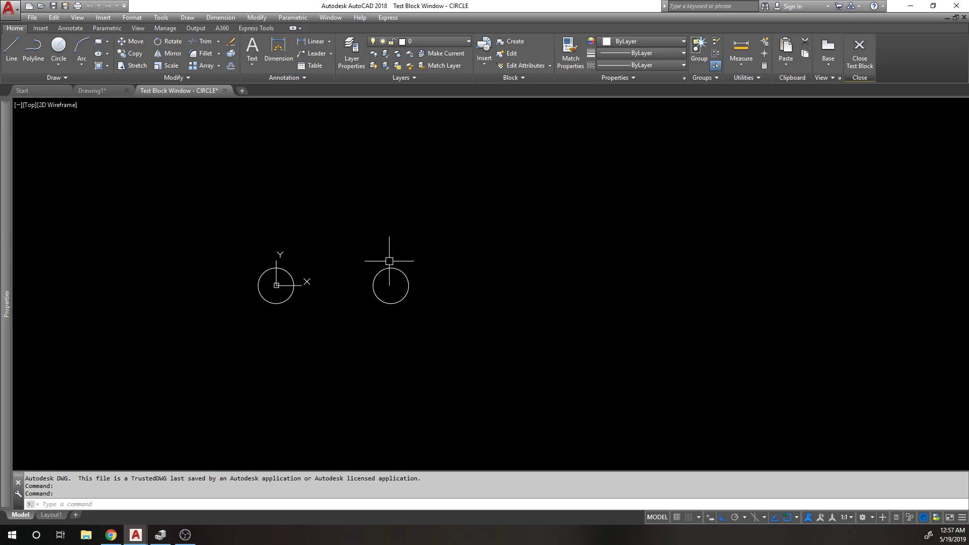
{"action": "scroll", "coordinate": [387, 266], "scroll_direction": "down", "scroll_amount": 1}
{"action": "left_click", "coordinate": [388, 267]}
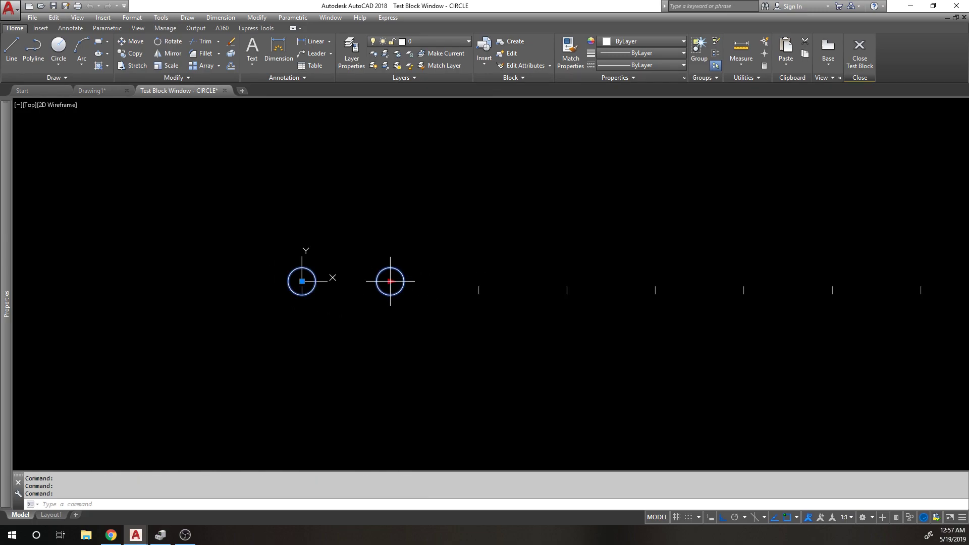
{"action": "left_click", "coordinate": [390, 281]}
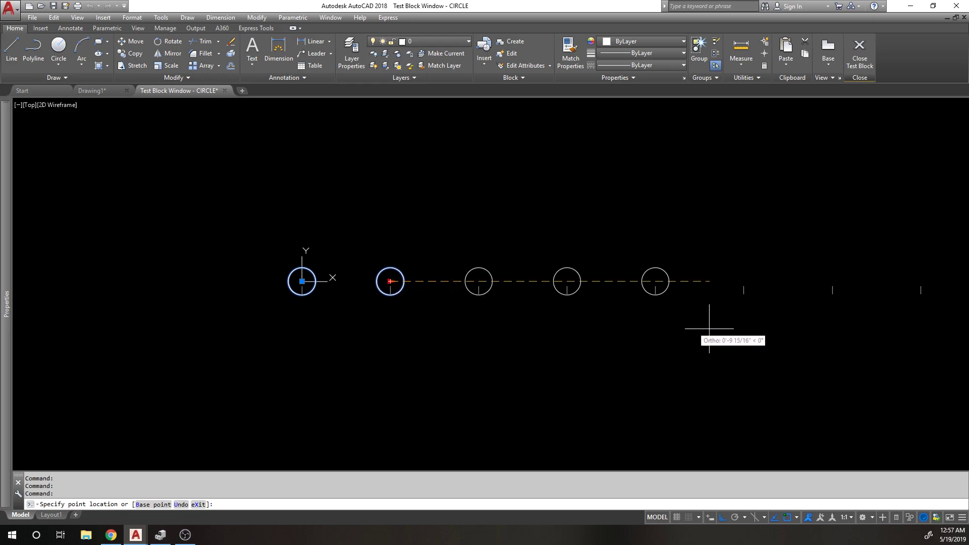
{"action": "left_click", "coordinate": [719, 328]}
{"action": "left_click", "coordinate": [743, 281]}
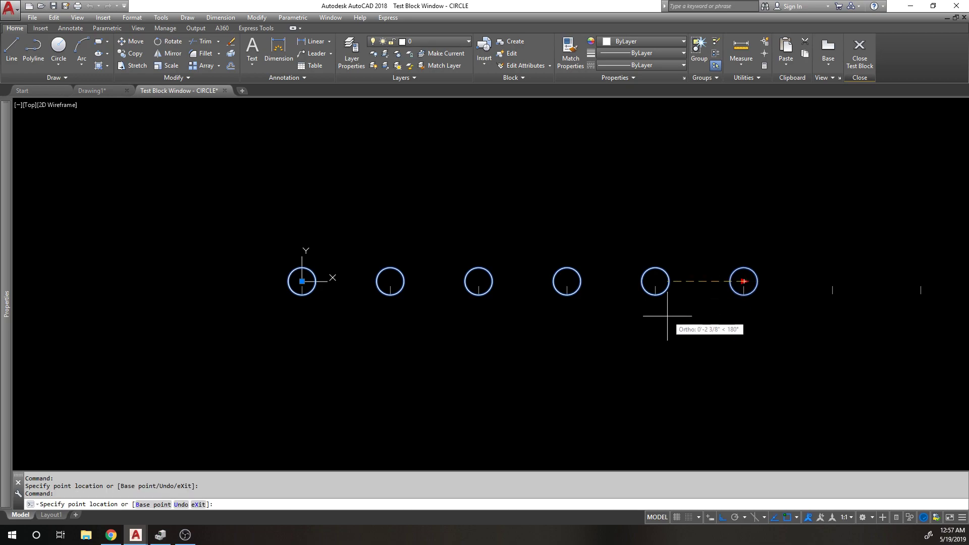
{"action": "left_click", "coordinate": [631, 317]}
{"action": "left_click", "coordinate": [655, 281]}
{"action": "left_click", "coordinate": [599, 308]}
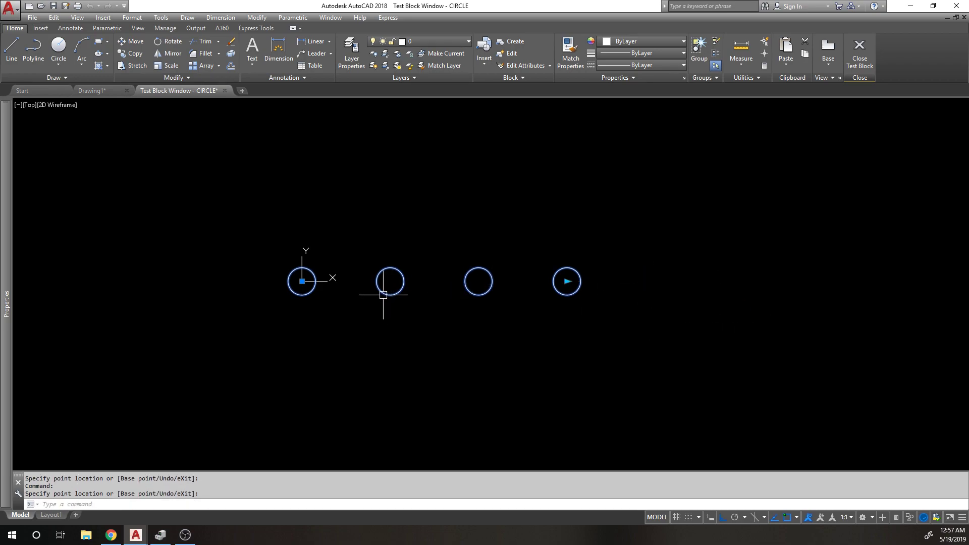
Stretch the array out to seven circles and deselect them
{"action": "left_click", "coordinate": [567, 281]}
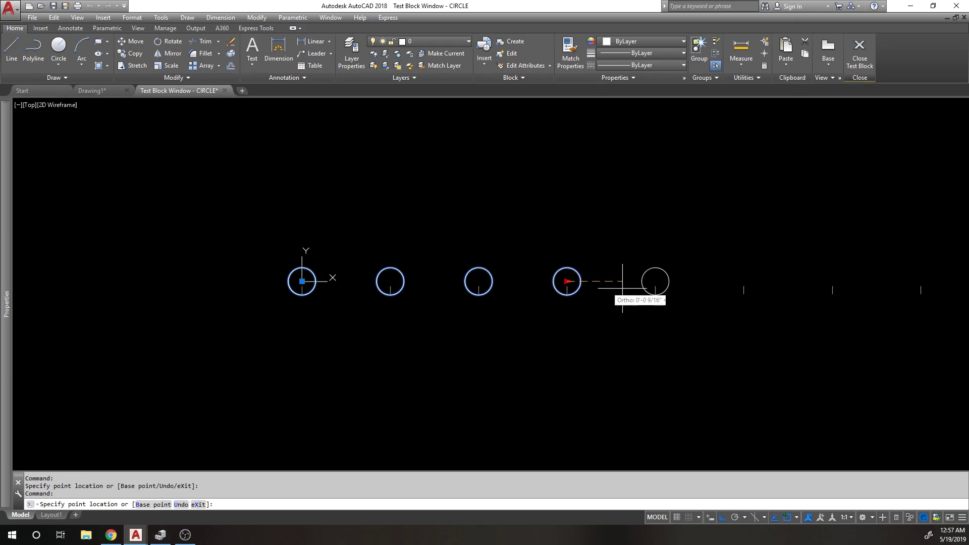
{"action": "left_click", "coordinate": [831, 315]}
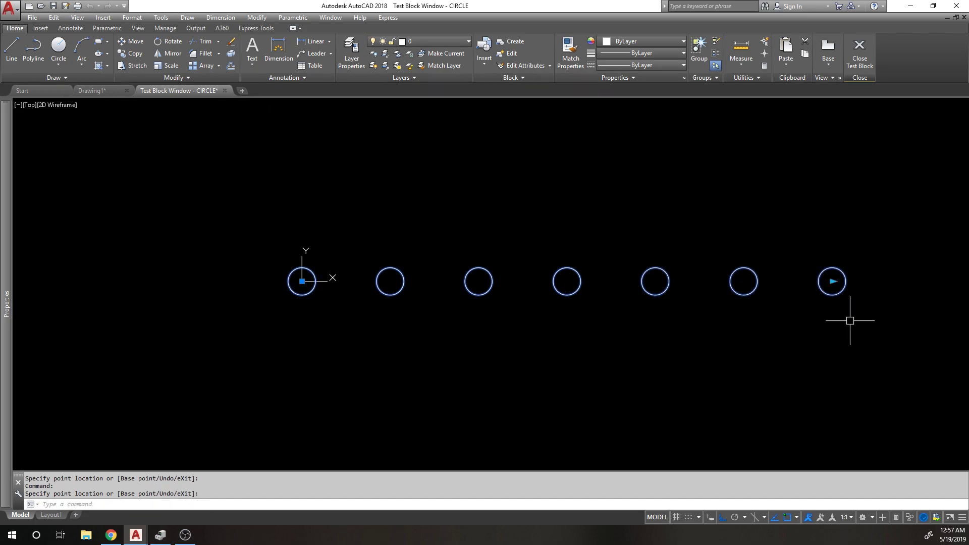
{"action": "left_click", "coordinate": [837, 287]}
{"action": "left_click", "coordinate": [823, 244]}
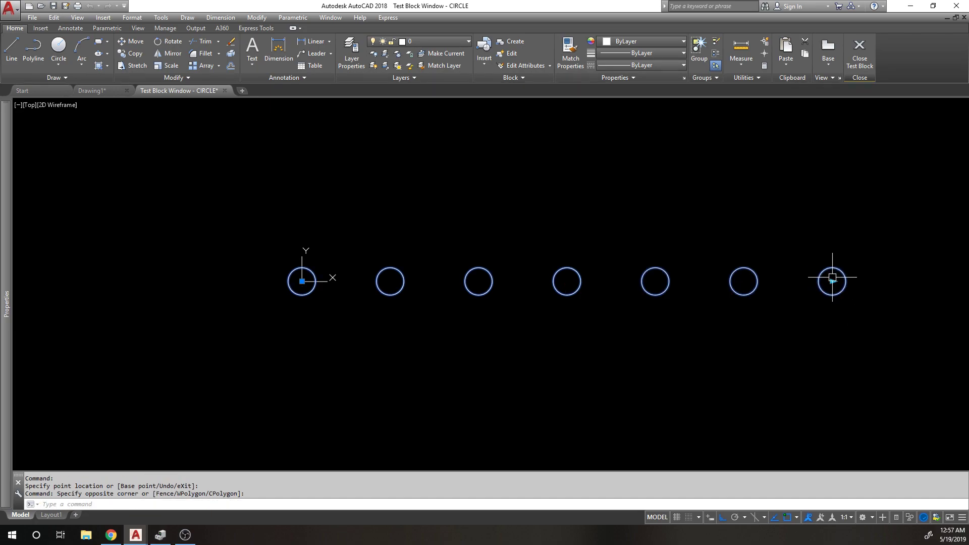
{"action": "left_click", "coordinate": [832, 281]}
{"action": "key", "text": "Escape"}
{"action": "key", "text": "Escape"}
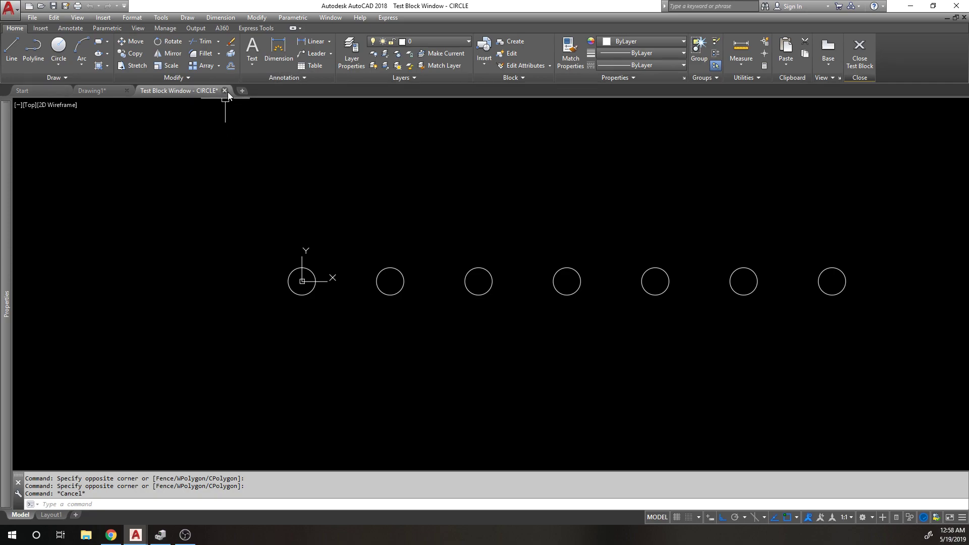
Return to the Block Editor, erase the Distance1 parameter, and start a Linear Array parameter set
{"action": "left_click", "coordinate": [225, 91]}
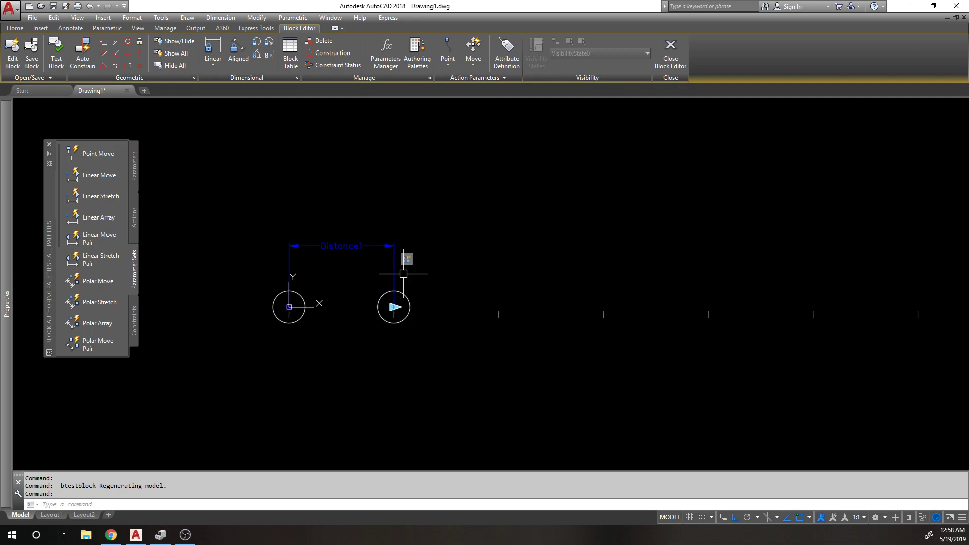
{"action": "left_click", "coordinate": [448, 264]}
{"action": "left_click", "coordinate": [290, 193]}
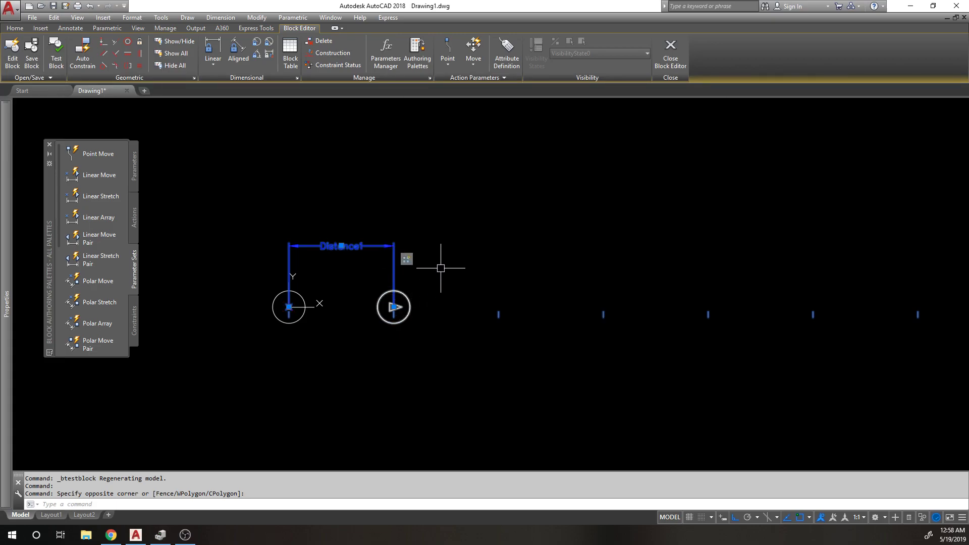
{"action": "key", "text": "Delete"}
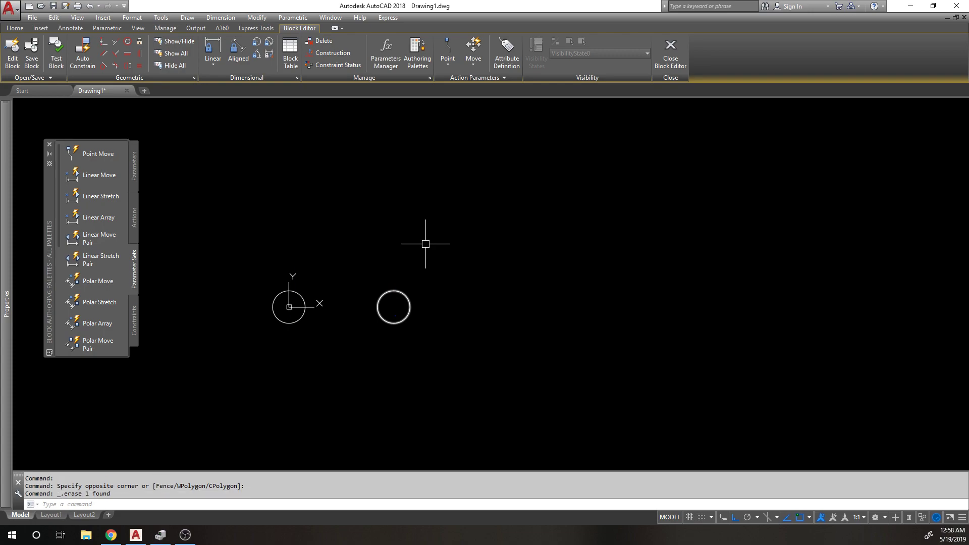
{"action": "left_click", "coordinate": [93, 214]}
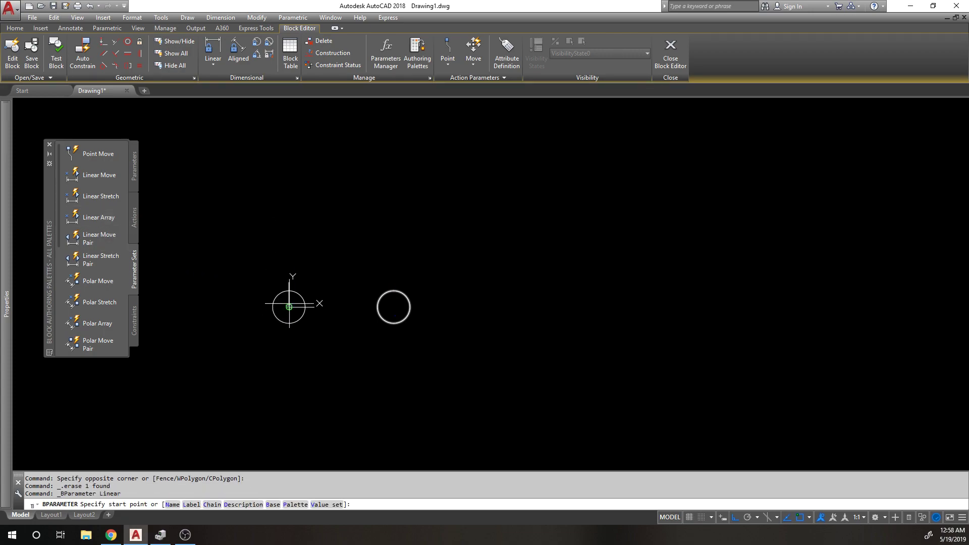
{"action": "left_click", "coordinate": [289, 307]}
{"action": "left_click", "coordinate": [394, 307]}
{"action": "left_click", "coordinate": [360, 234]}
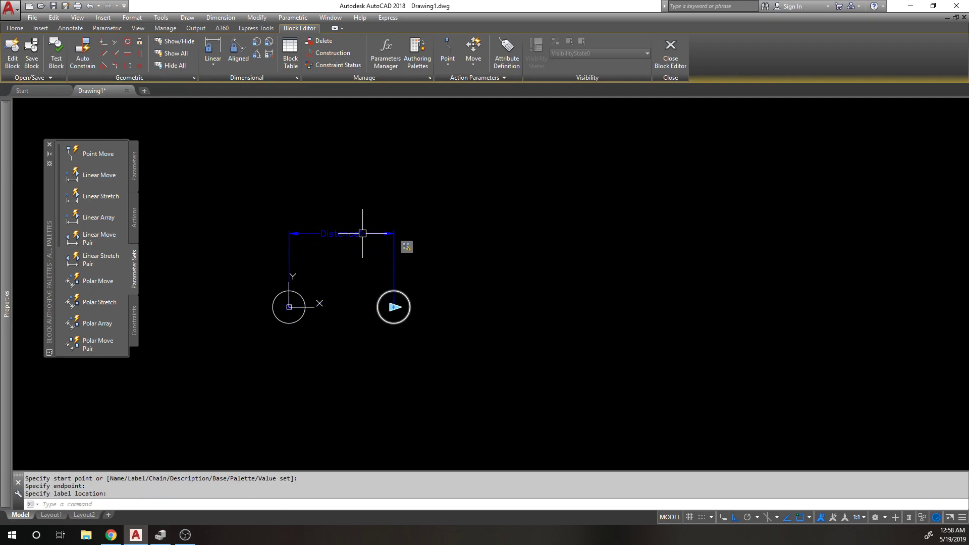
{"action": "right_click", "coordinate": [408, 247]}
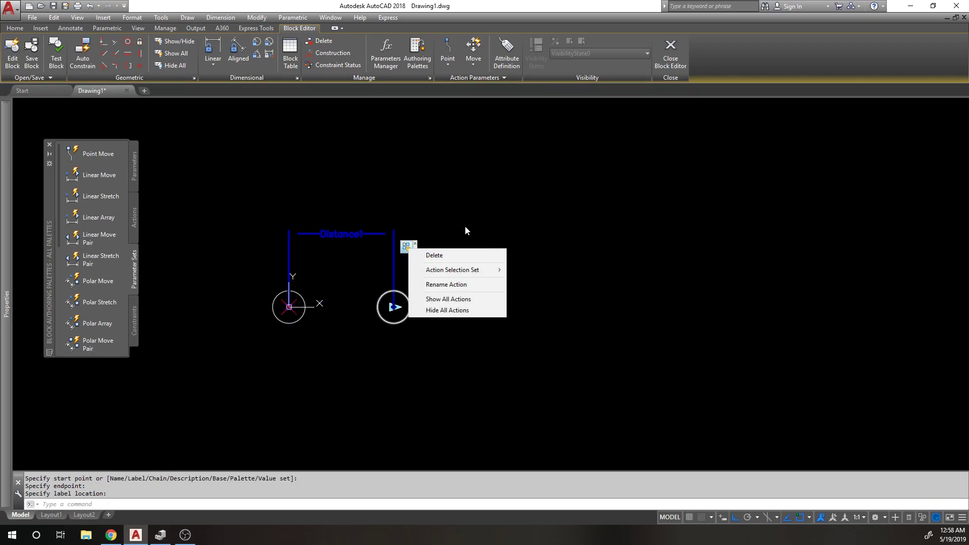
{"action": "mouse_move", "coordinate": [464, 269]}
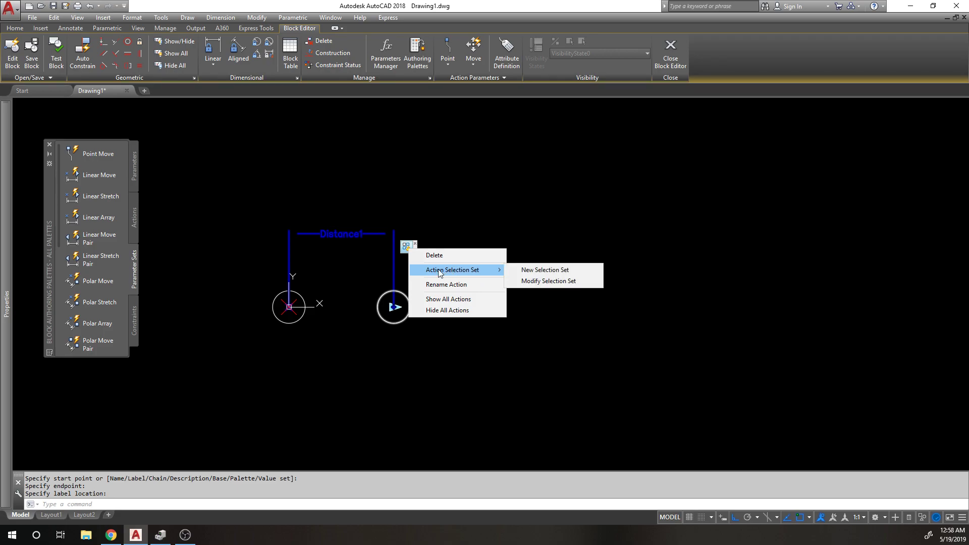
{"action": "left_click", "coordinate": [551, 272]}
{"action": "left_click", "coordinate": [426, 331]}
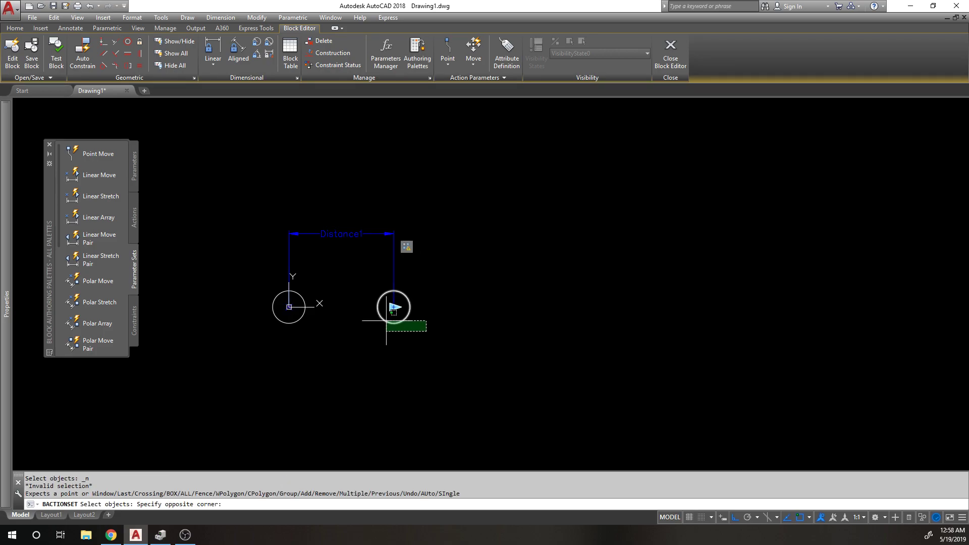
{"action": "left_click", "coordinate": [386, 320]}
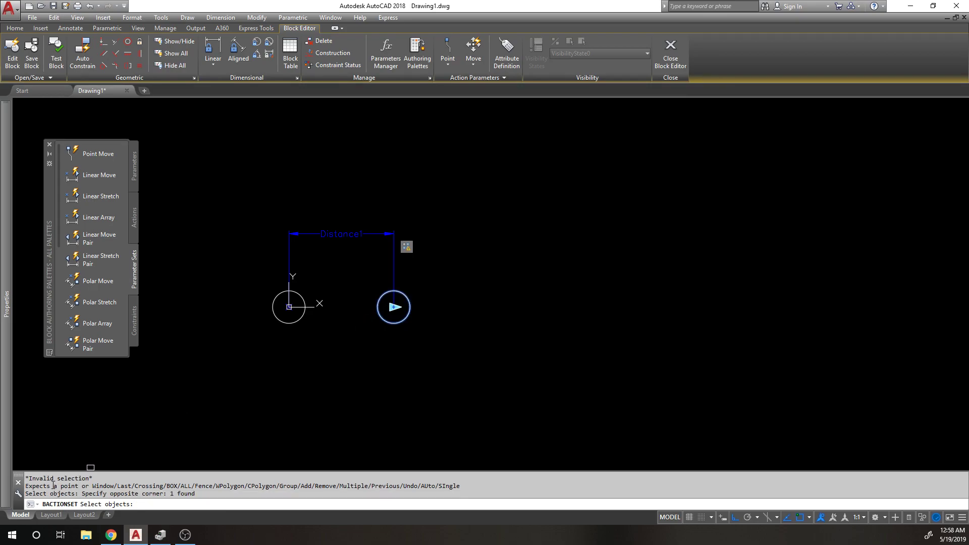
{"action": "key", "text": "Return"}
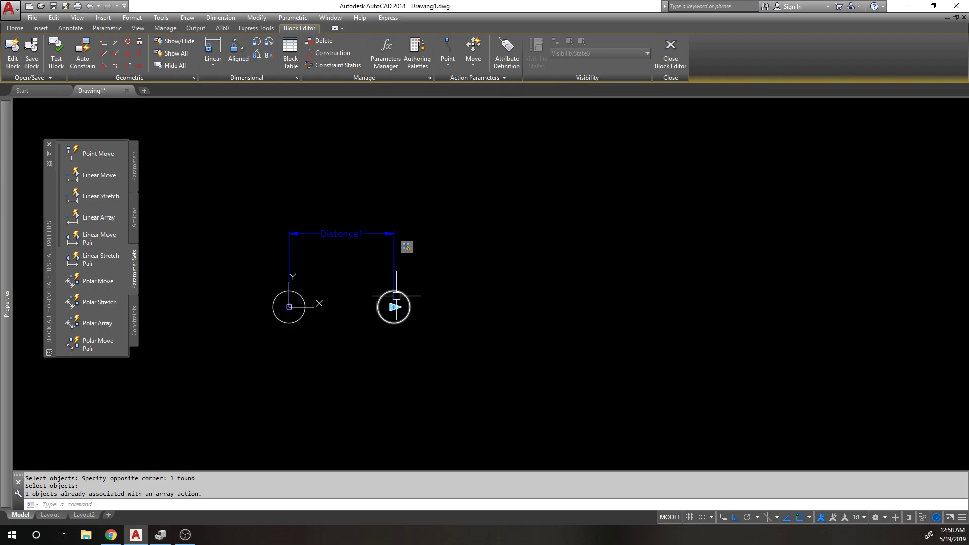
{"action": "right_click", "coordinate": [406, 248]}
{"action": "mouse_move", "coordinate": [449, 269]}
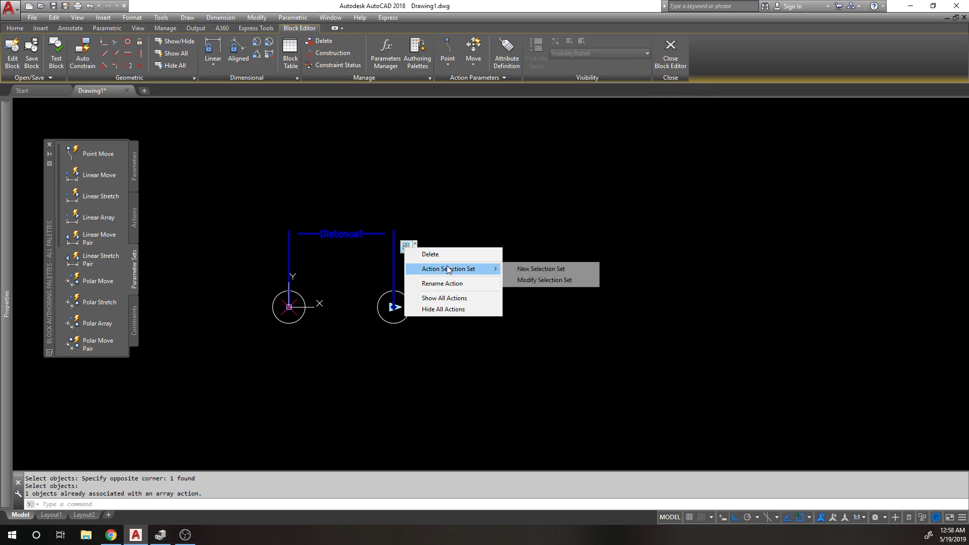
{"action": "left_click", "coordinate": [542, 270]}
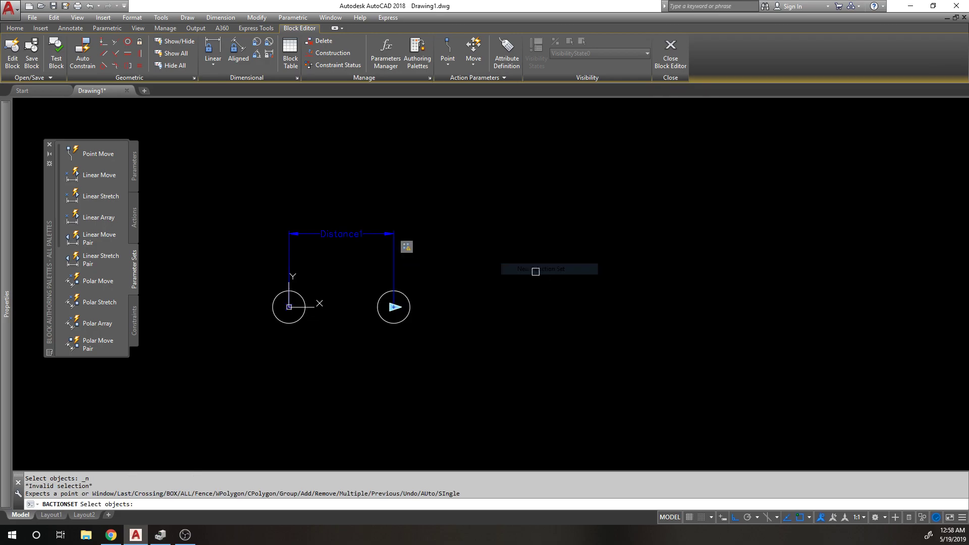
{"action": "left_click", "coordinate": [407, 297]}
{"action": "key", "text": "Escape"}
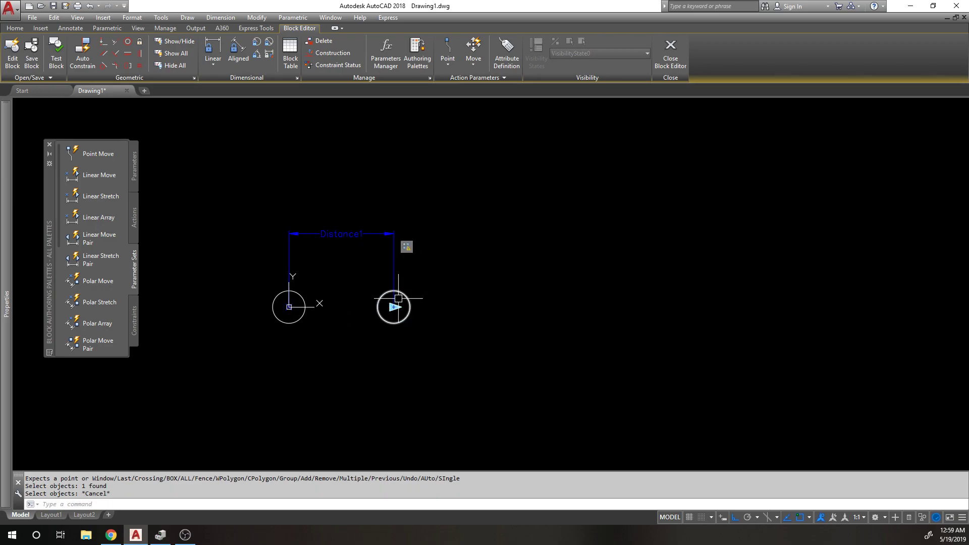
{"action": "left_click", "coordinate": [382, 295]}
{"action": "key", "text": "Escape"}
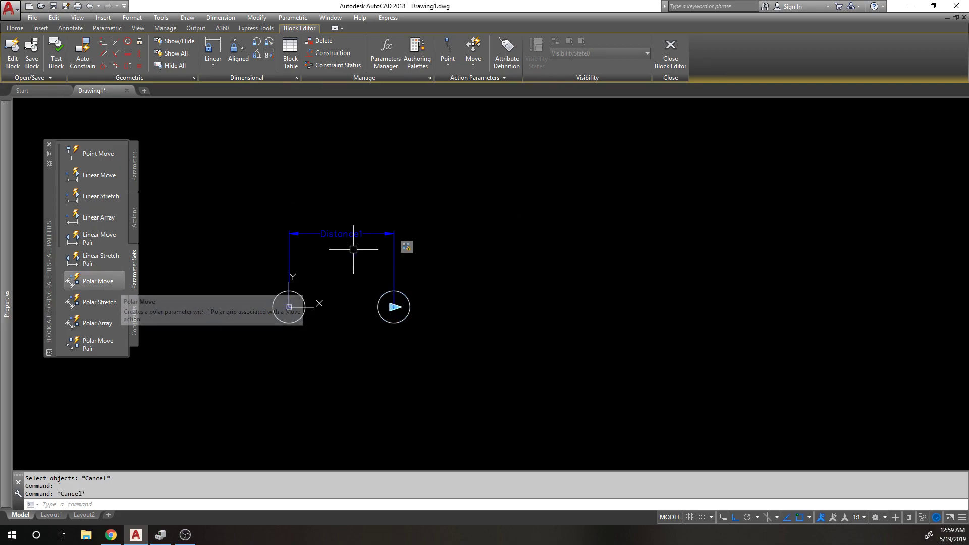
Erase the right circle and copy the left circle 3 units to the right
{"action": "left_click", "coordinate": [384, 295]}
{"action": "type", "text": "E"}
{"action": "key", "text": "Return"}
{"action": "type", "text": "c"}
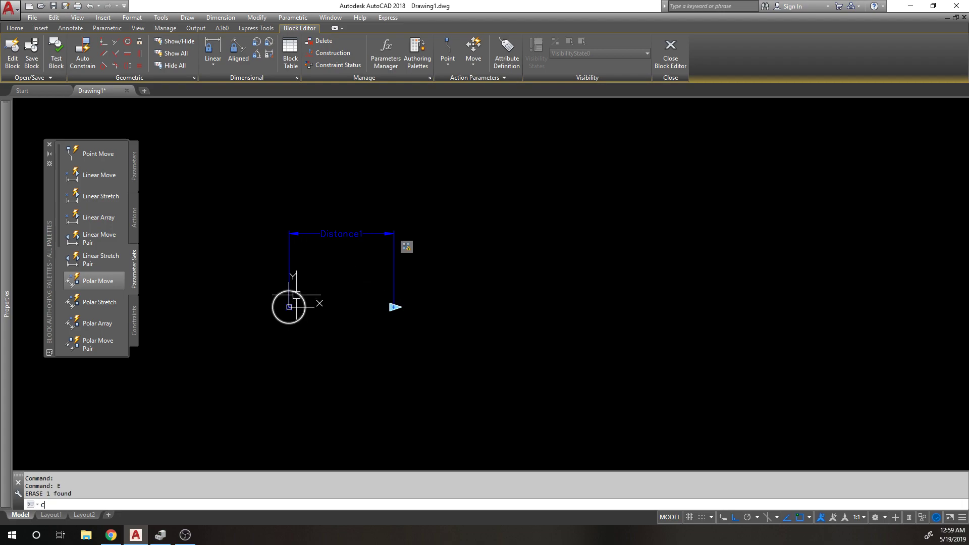
{"action": "type", "text": "o"}
{"action": "key", "text": "Return"}
{"action": "left_click", "coordinate": [296, 295]}
{"action": "key", "text": "Return"}
{"action": "left_click", "coordinate": [303, 346]}
{"action": "type", "text": "3"}
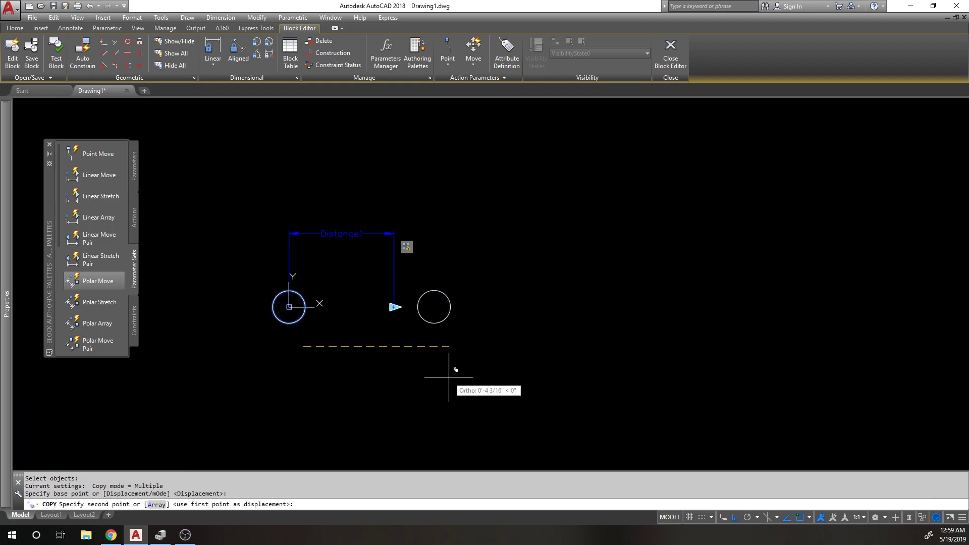
{"action": "key", "text": "Return"}
{"action": "key", "text": "Escape"}
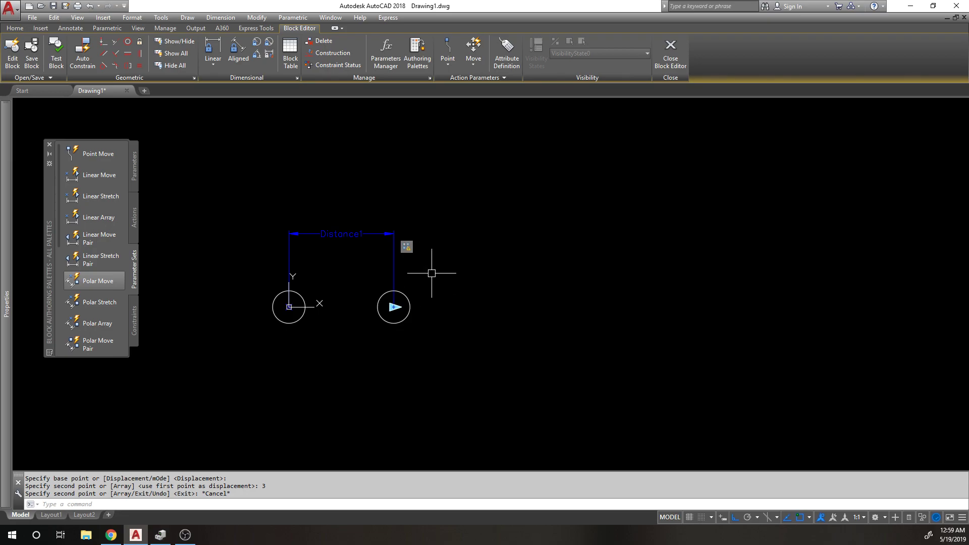
Try a new selection set for the array action with the new right circle, then cancel it
{"action": "right_click", "coordinate": [407, 247]}
{"action": "mouse_move", "coordinate": [449, 270]}
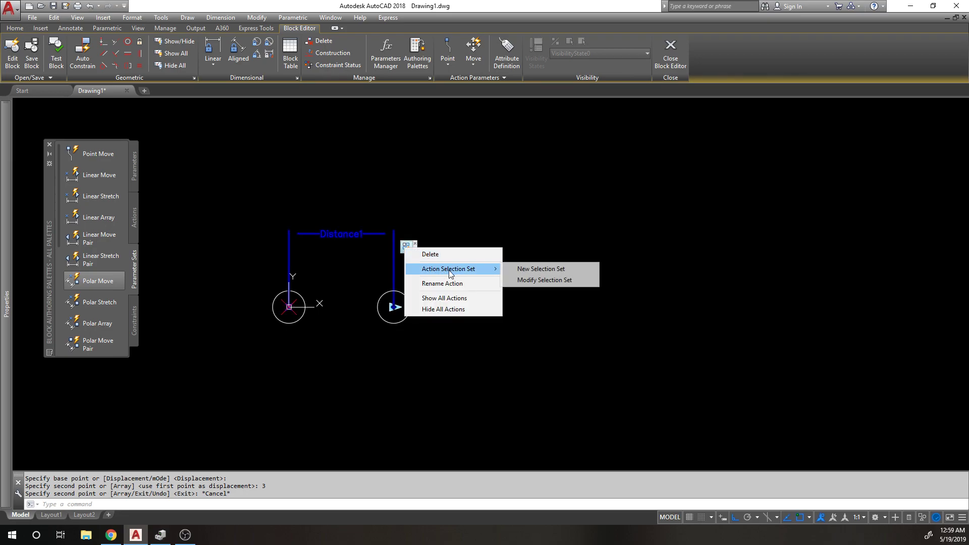
{"action": "left_click", "coordinate": [525, 268]}
{"action": "left_click", "coordinate": [316, 278]}
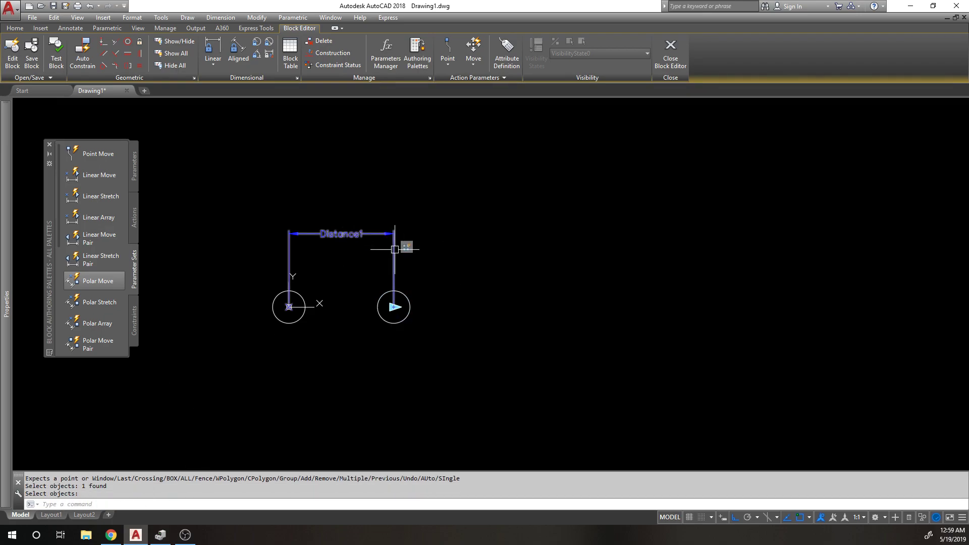
{"action": "key", "text": "Escape"}
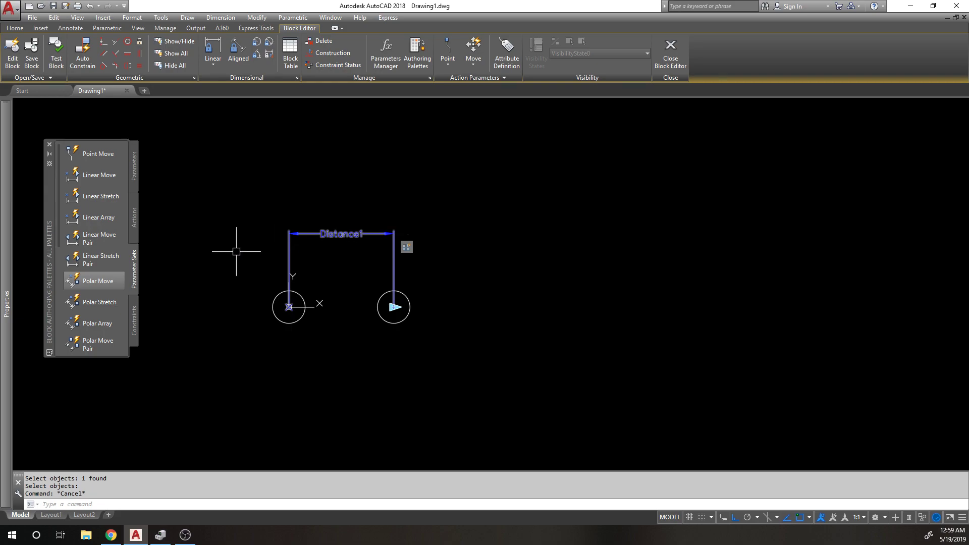
Erase the Distance1 parameter and its lines
{"action": "left_click", "coordinate": [444, 255]}
{"action": "left_click", "coordinate": [281, 202]}
{"action": "type", "text": "E"}
{"action": "key", "text": "Return"}
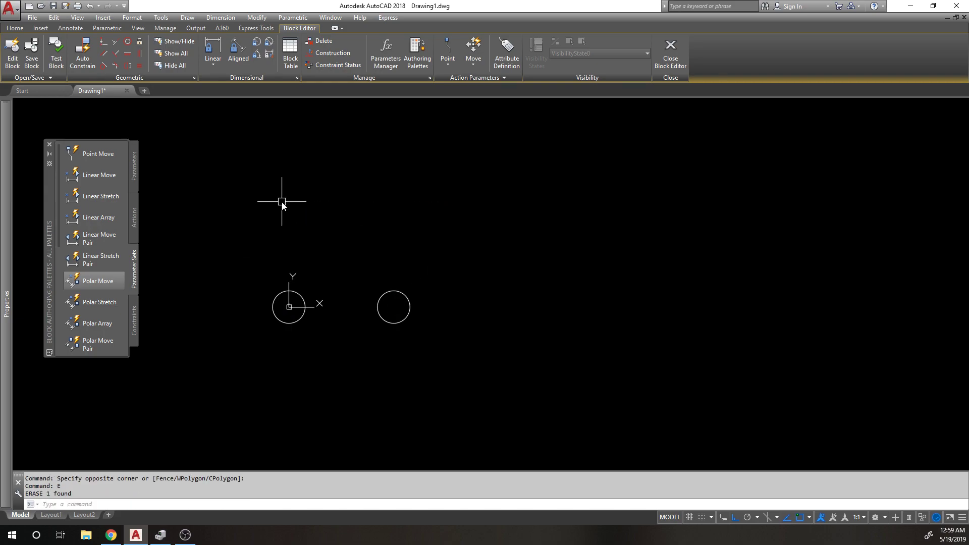
Copy both circles 3 units upward to make a 2×2 grid
{"action": "scroll", "coordinate": [99, 260], "scroll_direction": "down", "scroll_amount": 5}
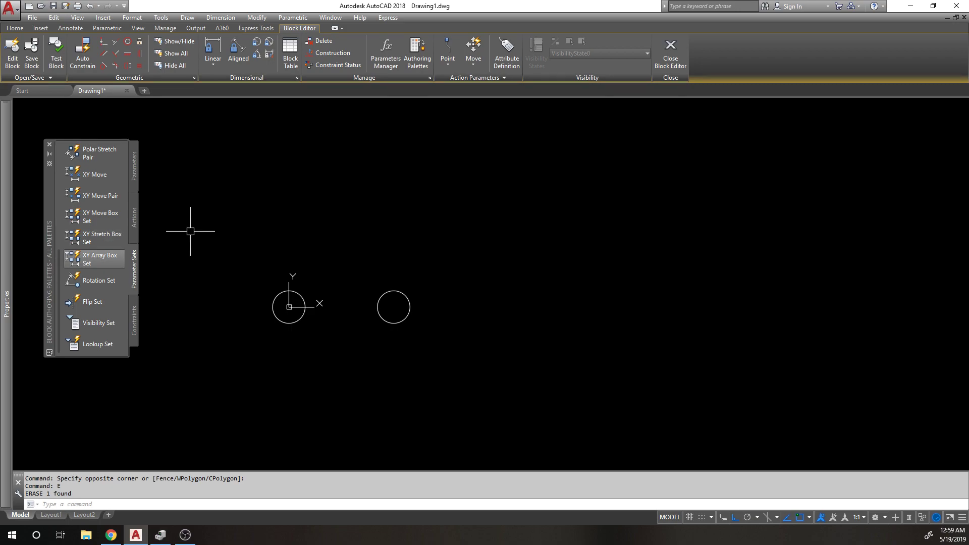
{"action": "key", "text": "Escape"}
{"action": "type", "text": "cc"}
{"action": "key", "text": "Escape"}
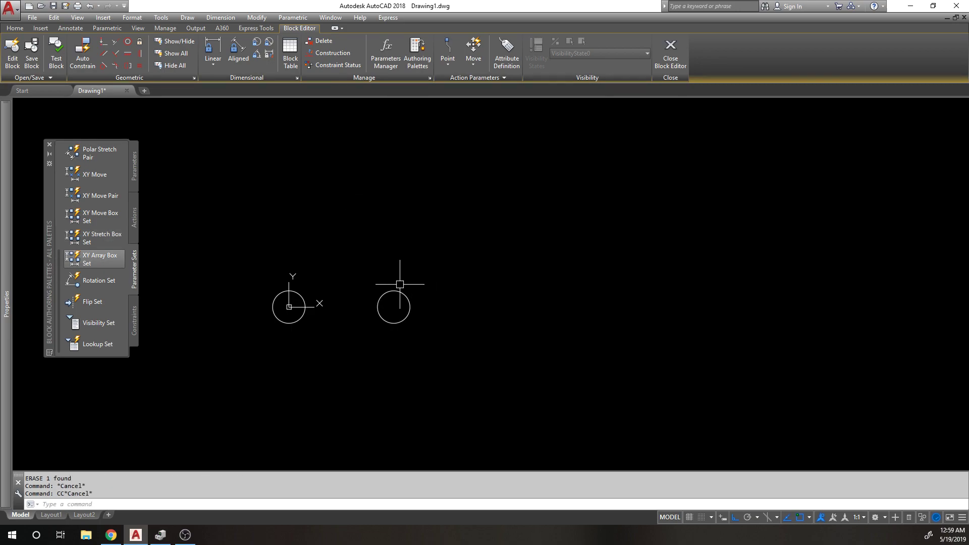
{"action": "type", "text": "co"}
{"action": "key", "text": "Return"}
{"action": "left_click", "coordinate": [429, 272]}
{"action": "left_click", "coordinate": [248, 323]}
{"action": "key", "text": "Return"}
{"action": "left_click", "coordinate": [324, 269]}
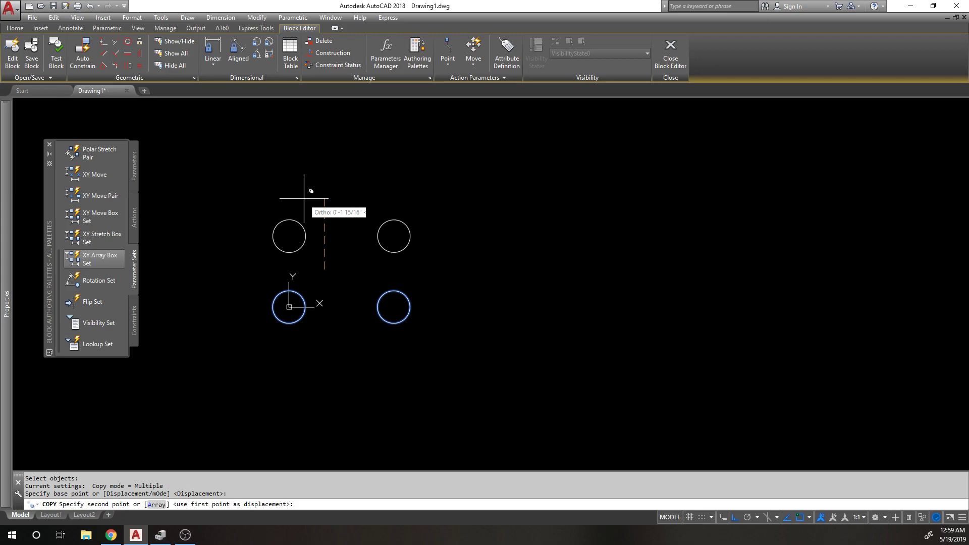
{"action": "type", "text": "3"}
{"action": "key", "text": "Return"}
{"action": "key", "text": "Escape"}
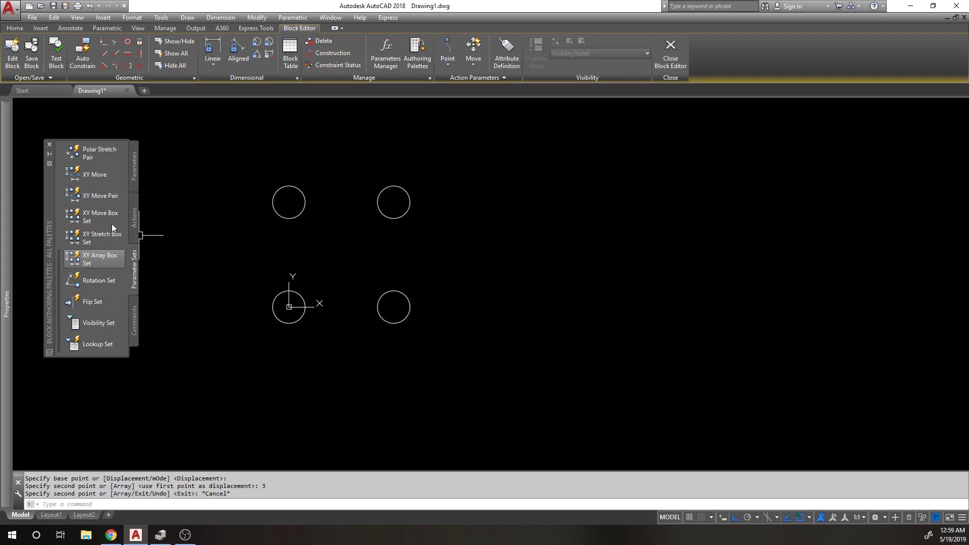
Place an XY array parameter set from the lower-left to upper-right circle and assign the circles to its action
{"action": "left_click", "coordinate": [89, 260]}
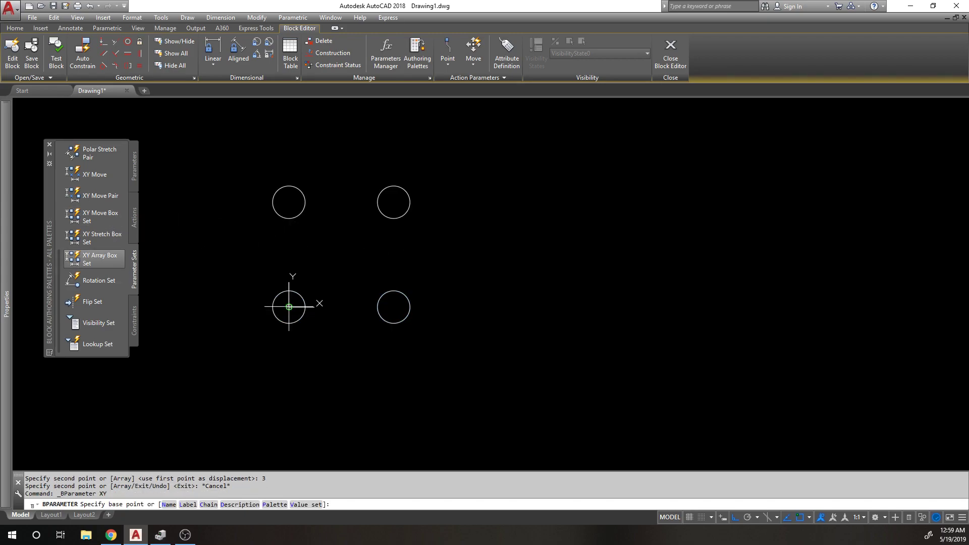
{"action": "left_click", "coordinate": [289, 306]}
{"action": "left_click", "coordinate": [394, 202]}
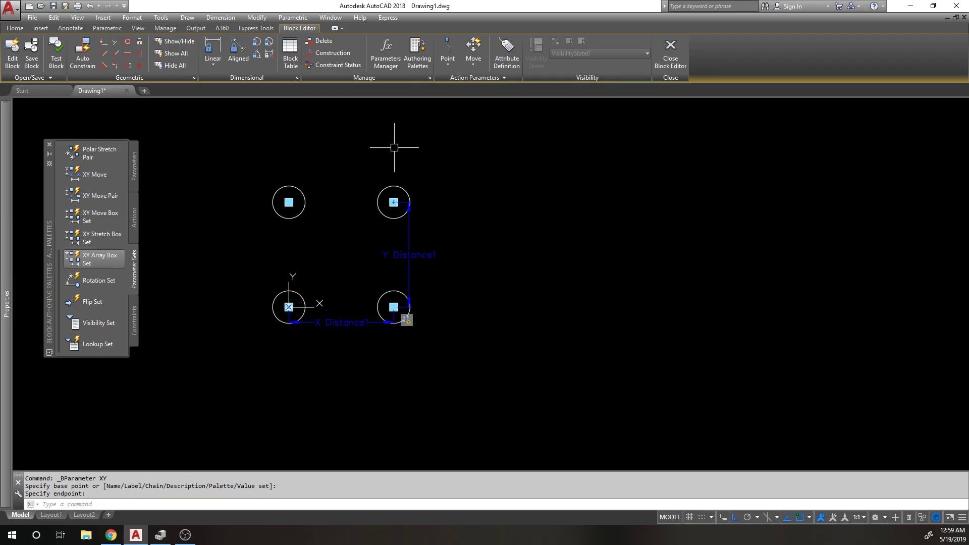
{"action": "right_click", "coordinate": [408, 321]}
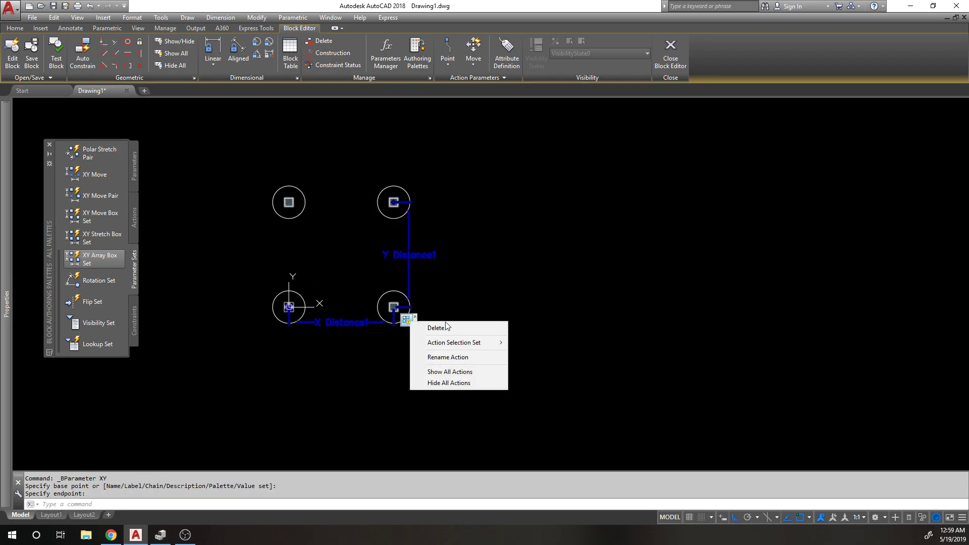
{"action": "mouse_move", "coordinate": [454, 342]}
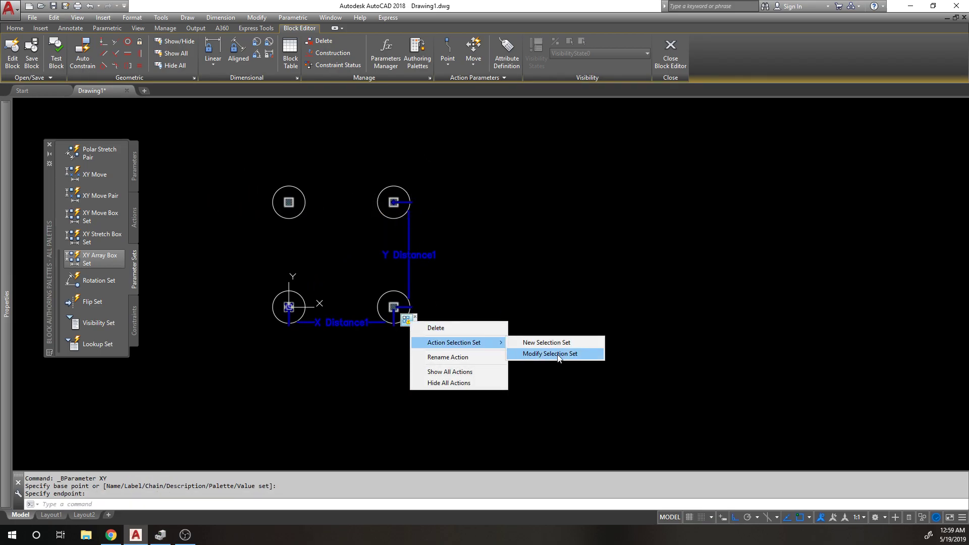
{"action": "left_click", "coordinate": [558, 355]}
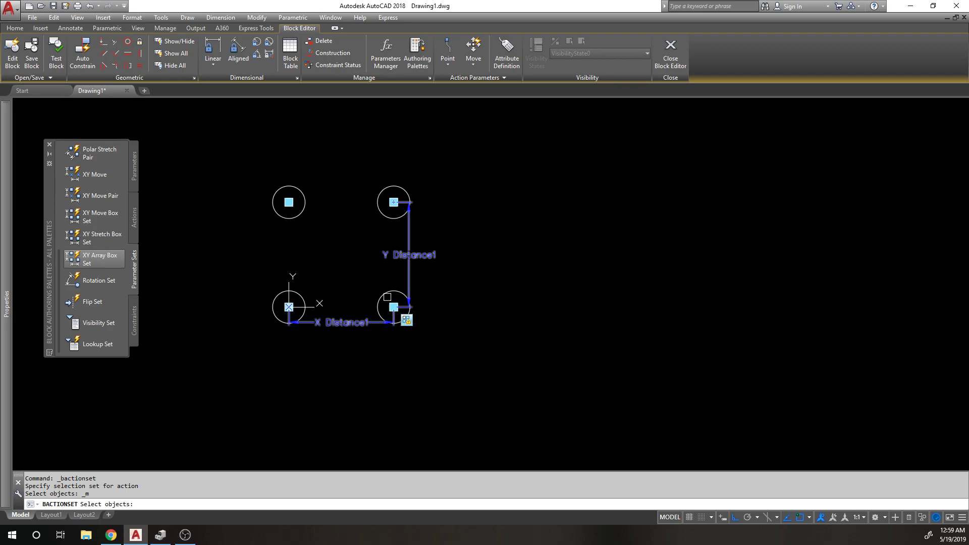
{"action": "left_click_drag", "start_coordinate": [345, 272], "coordinate": [346, 267]}
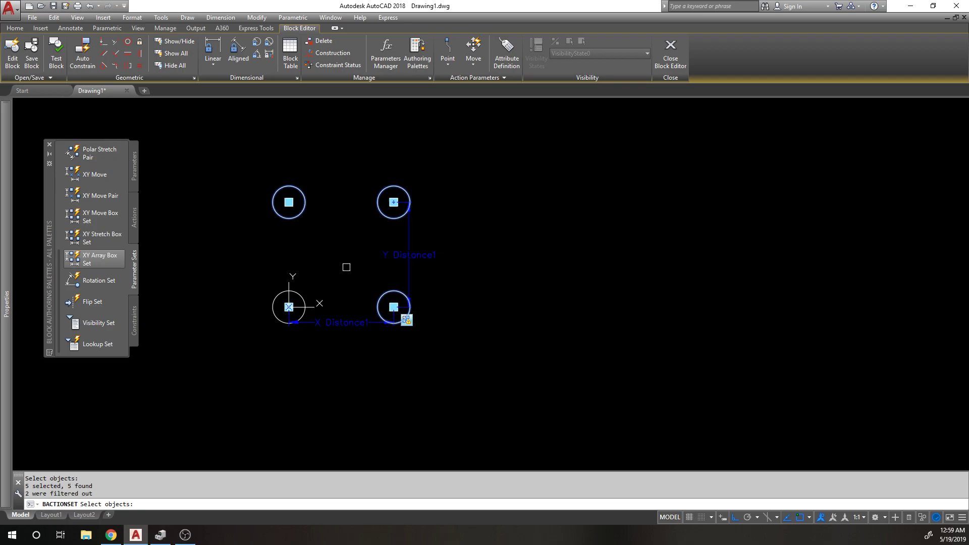
{"action": "key", "text": "Return"}
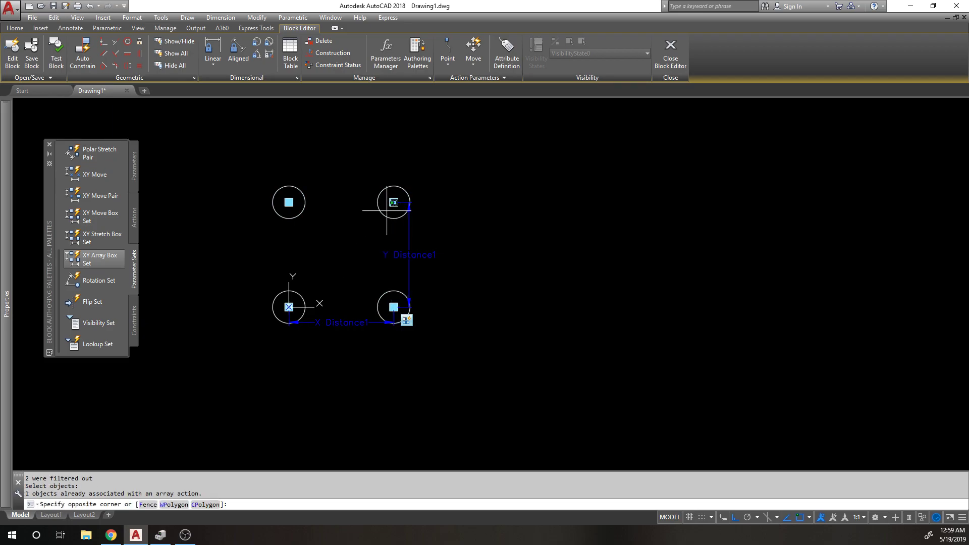
{"action": "key", "text": "Escape"}
{"action": "key", "text": "Escape"}
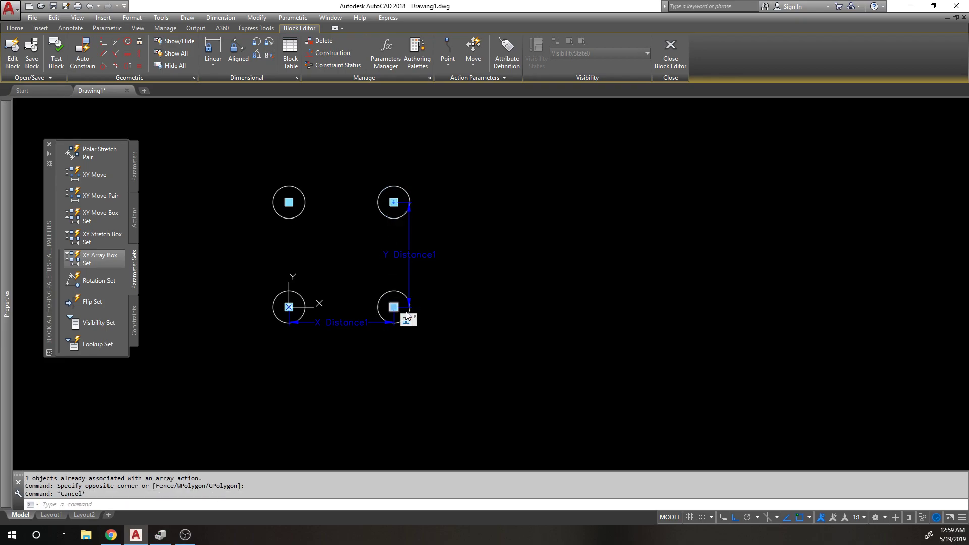
{"action": "key", "text": "Escape"}
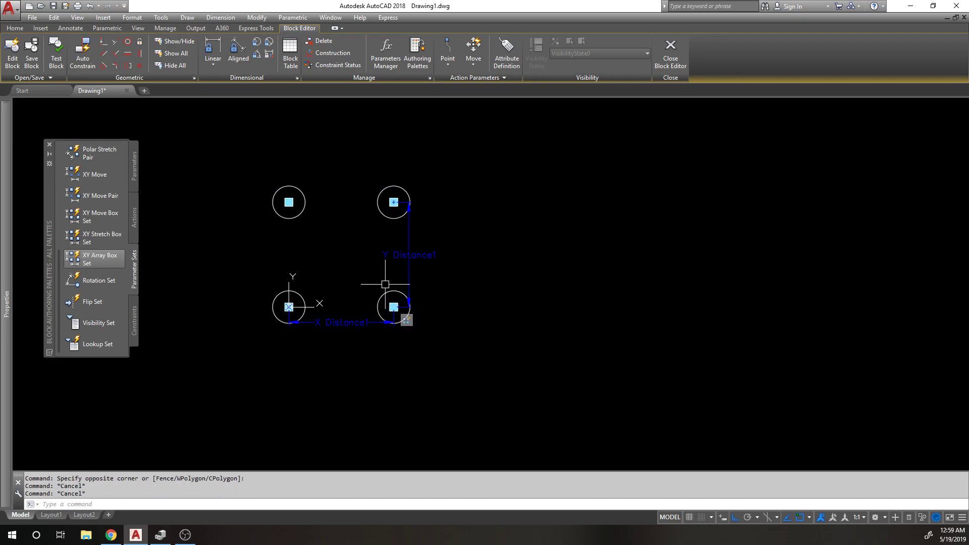
Replace the bottom-right circle with a copy of the bottom-left circle 3 units right
{"action": "left_click", "coordinate": [405, 318]}
{"action": "type", "text": "E"}
{"action": "key", "text": "Return"}
{"action": "type", "text": "CO"}
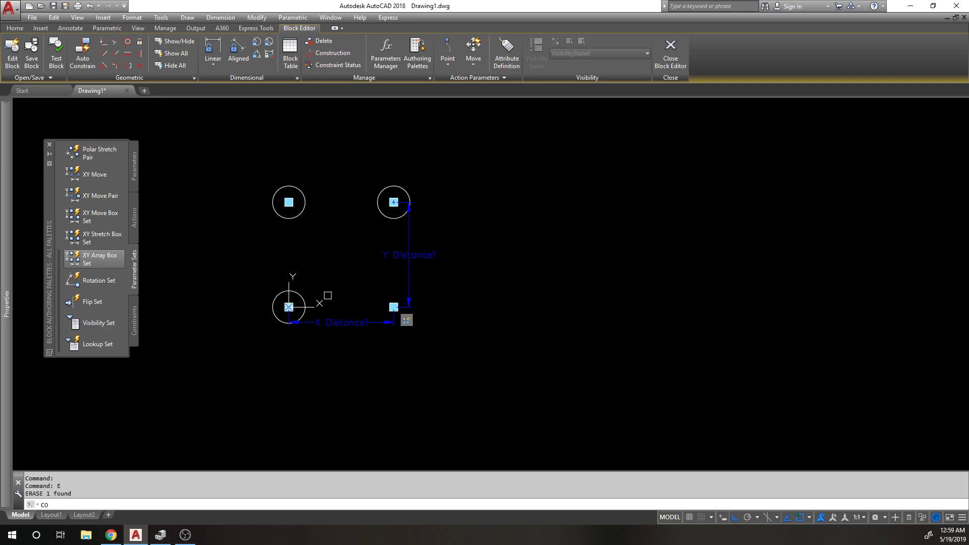
{"action": "key", "text": "Return"}
{"action": "left_click", "coordinate": [305, 303]}
{"action": "key", "text": "Return"}
{"action": "left_click", "coordinate": [288, 307]}
{"action": "type", "text": "3"}
{"action": "key", "text": "Return"}
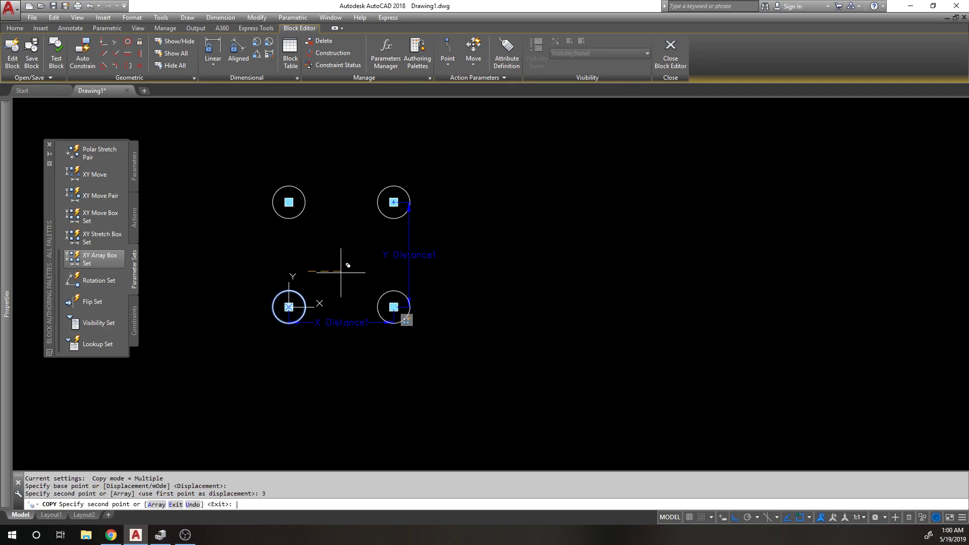
{"action": "key", "text": "Escape"}
Modify the array action's selection set to include the new bottom-right circle
{"action": "right_click", "coordinate": [406, 321]}
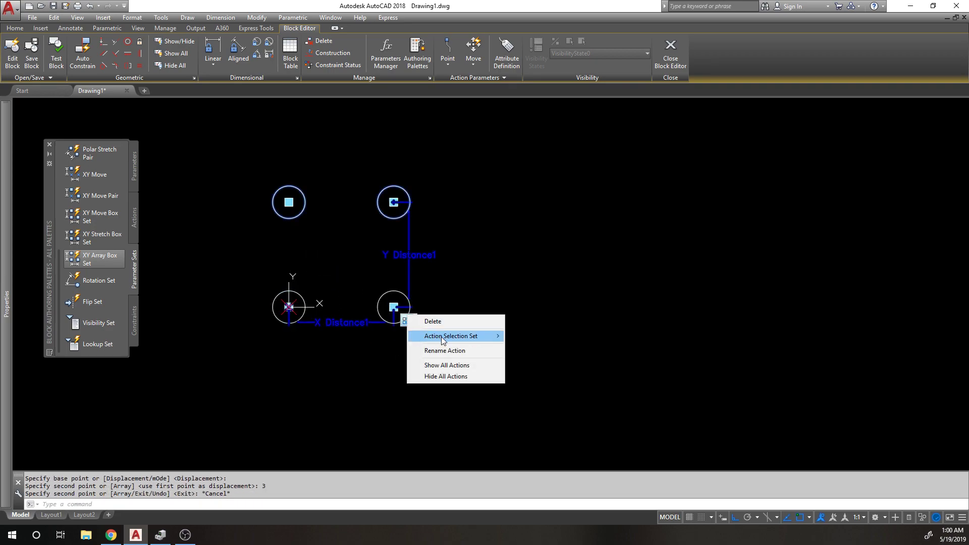
{"action": "mouse_move", "coordinate": [442, 339]}
{"action": "left_click", "coordinate": [530, 347]}
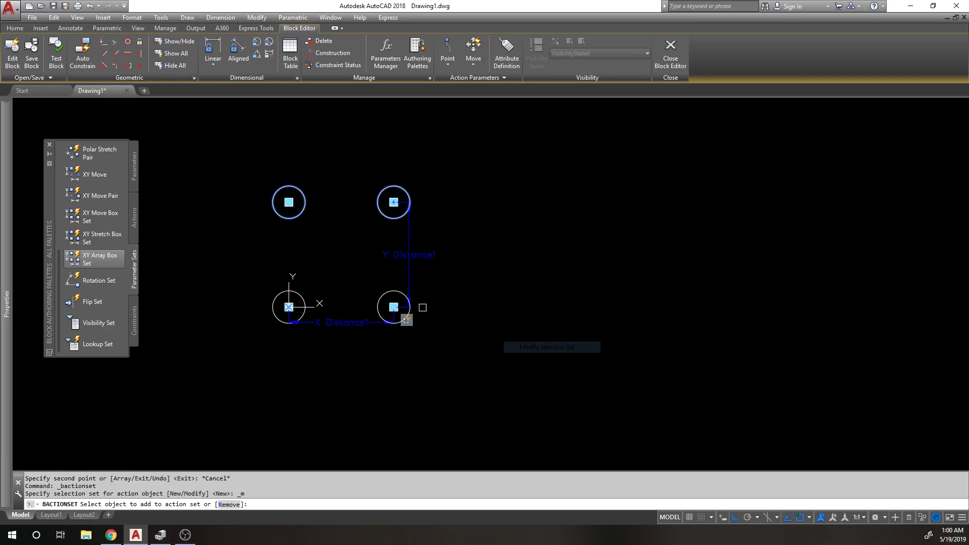
{"action": "left_click", "coordinate": [381, 298]}
{"action": "key", "text": "Return"}
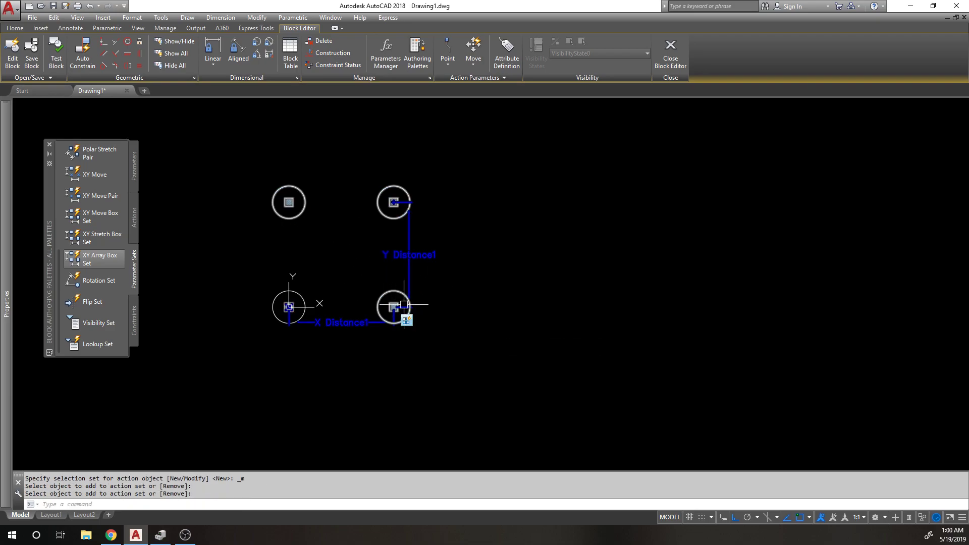
{"action": "right_click", "coordinate": [415, 328]}
{"action": "key", "text": "Escape"}
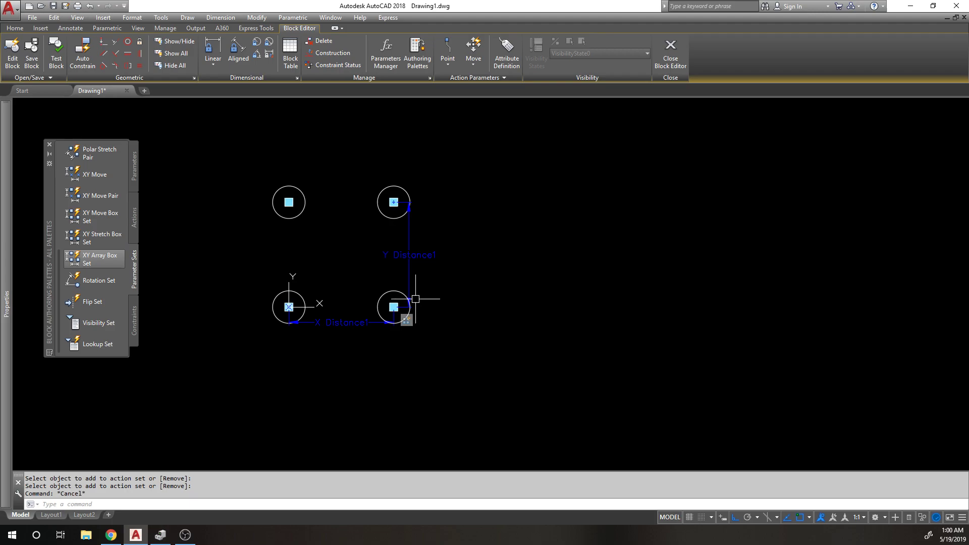
Give the array action a row offset of 3 and column offset of 3
{"action": "left_click", "coordinate": [410, 325]}
{"action": "mouse_move", "coordinate": [5, 171]}
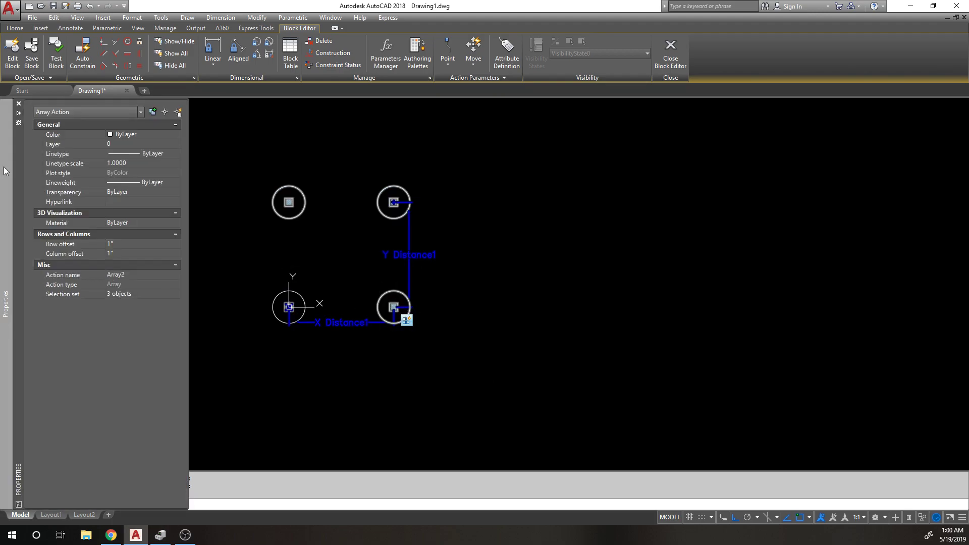
{"action": "left_click", "coordinate": [141, 244]}
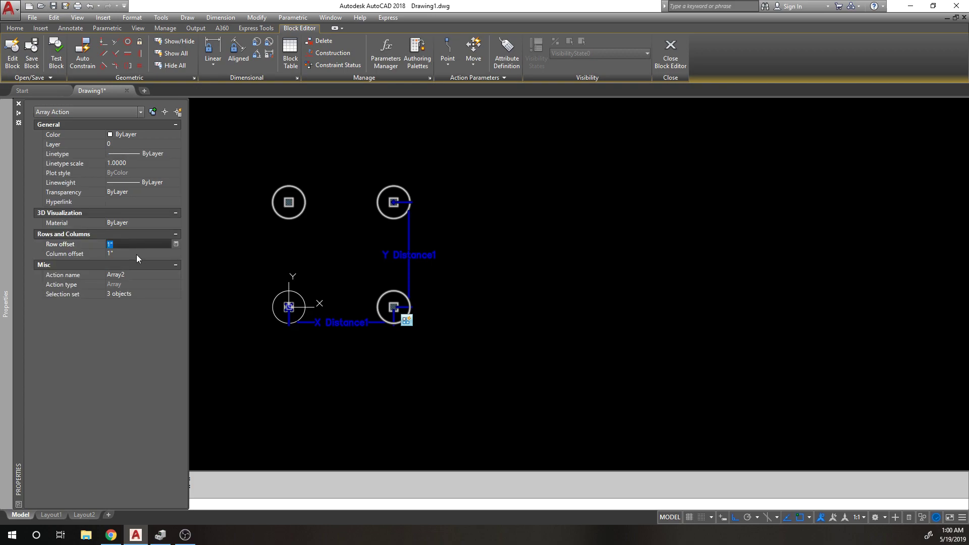
{"action": "type", "text": "3"}
{"action": "key", "text": "Return"}
{"action": "left_click", "coordinate": [137, 254]}
{"action": "type", "text": "3"}
{"action": "key", "text": "Return"}
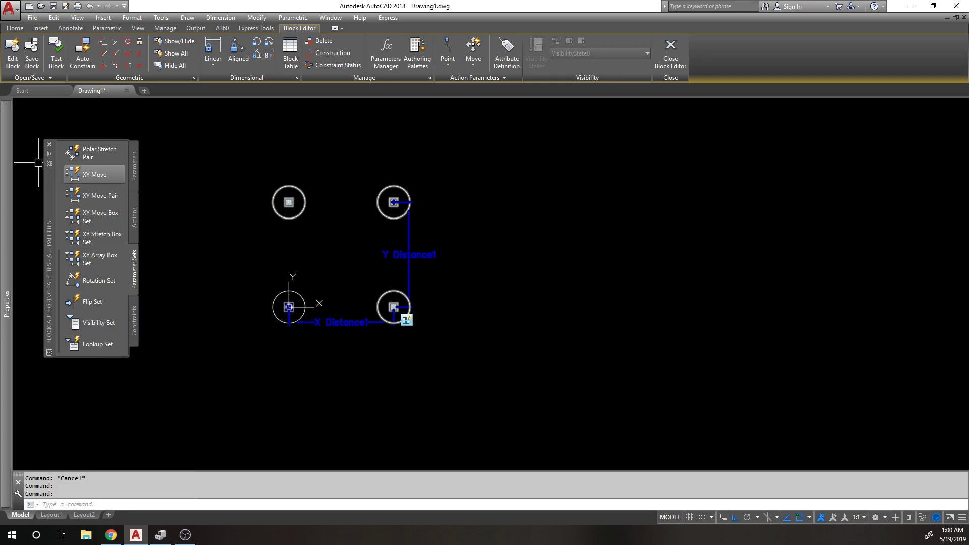
Set the XY parameter's horizontal and vertical value set types to Increment
{"action": "key", "text": "ctrl+a"}
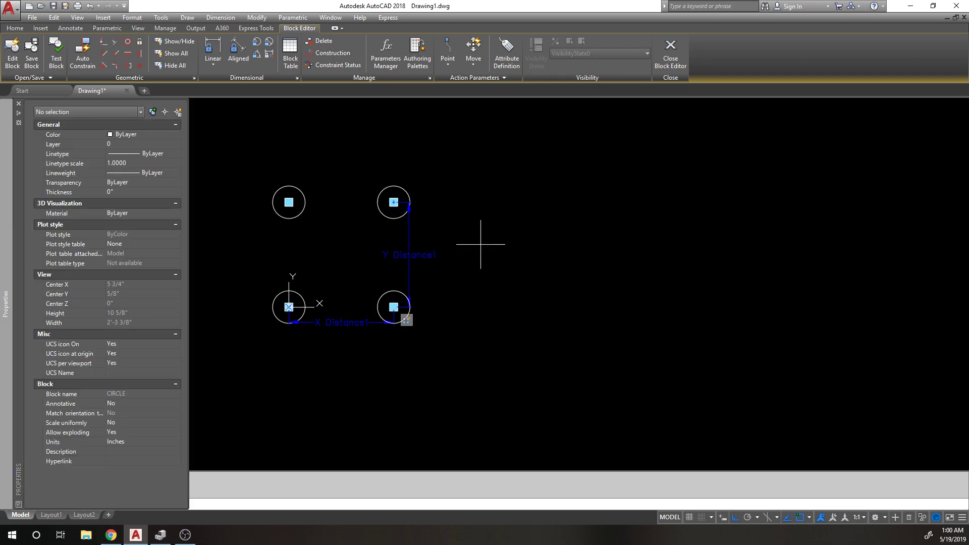
{"action": "left_click", "coordinate": [384, 241]}
{"action": "mouse_move", "coordinate": [7, 222]}
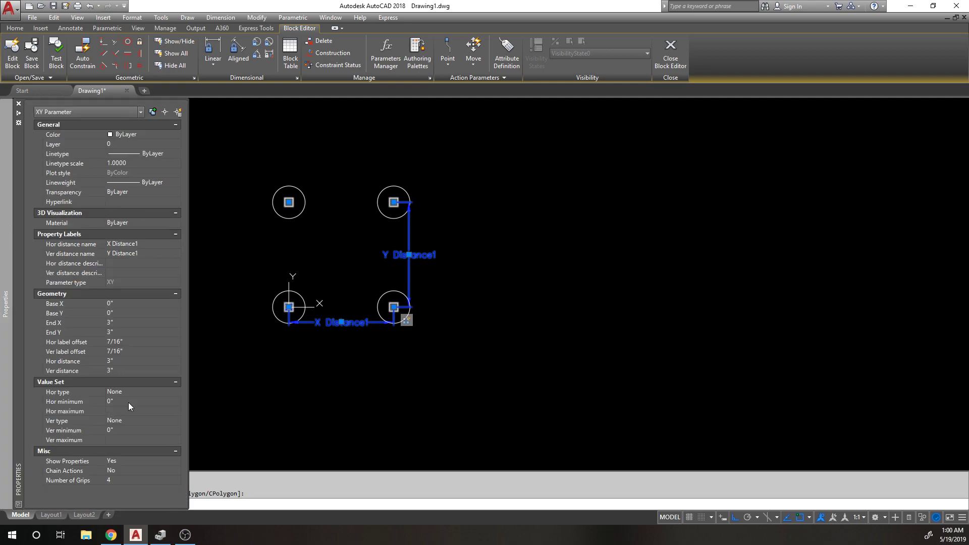
{"action": "left_click", "coordinate": [138, 393]}
{"action": "left_click", "coordinate": [138, 393]}
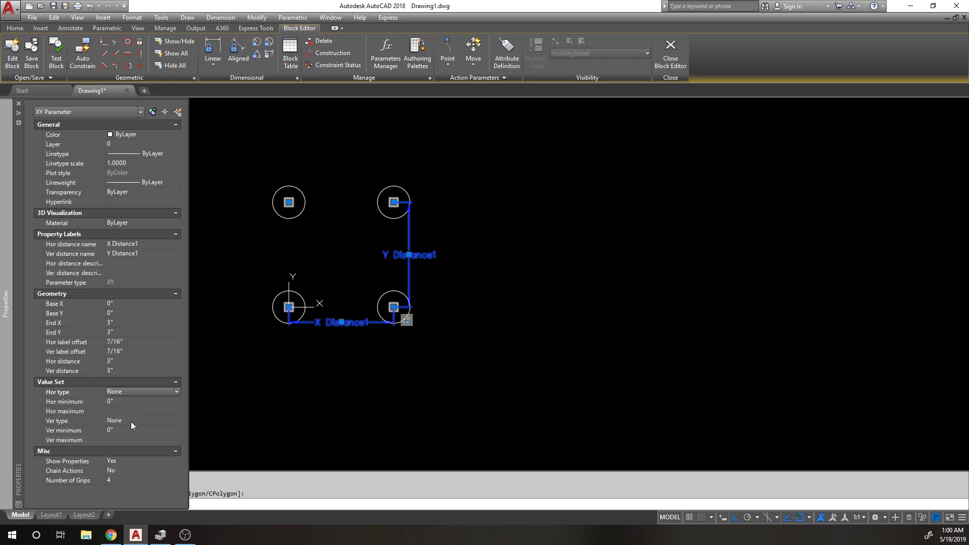
{"action": "left_click", "coordinate": [131, 425]}
{"action": "left_click", "coordinate": [131, 422]}
{"action": "left_click", "coordinate": [123, 431]}
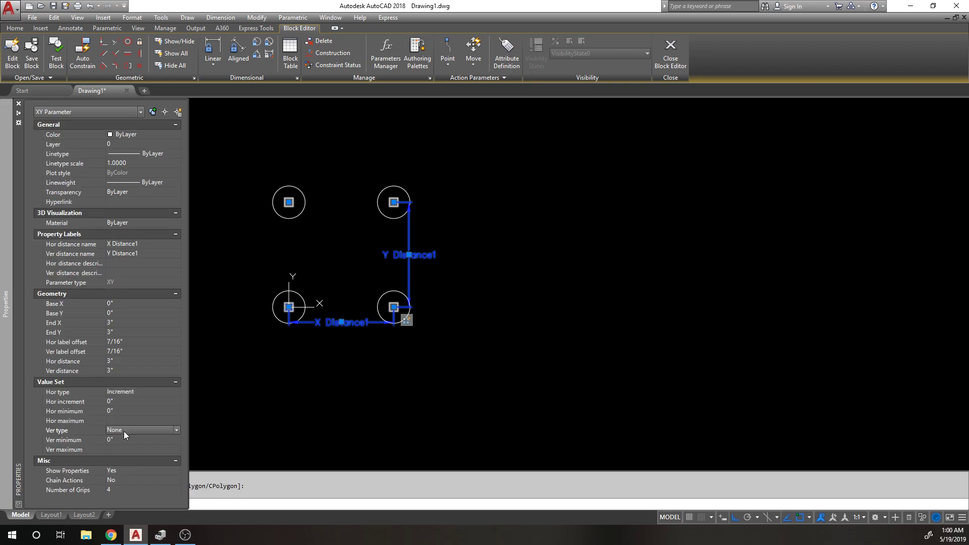
{"action": "left_click", "coordinate": [126, 431]}
{"action": "left_click", "coordinate": [123, 447]}
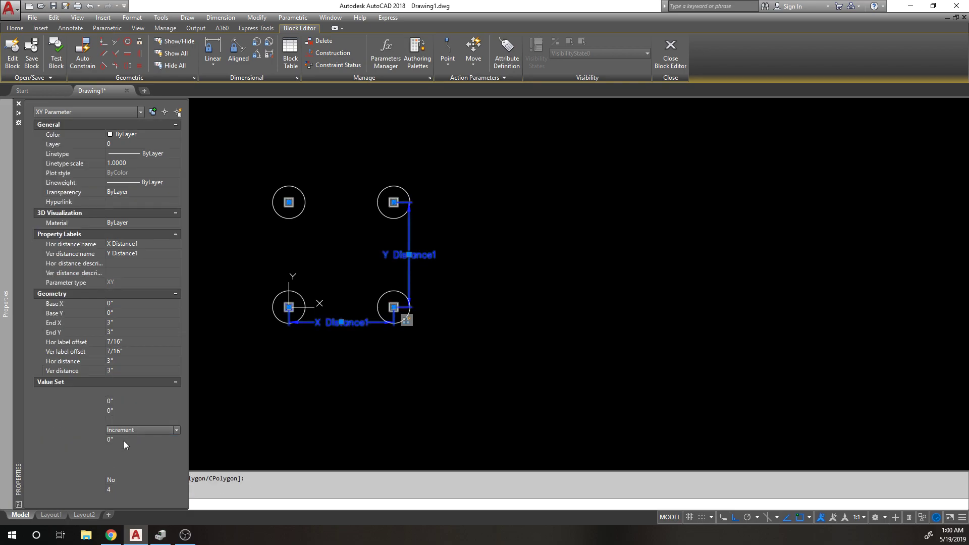
{"action": "left_click", "coordinate": [123, 441]}
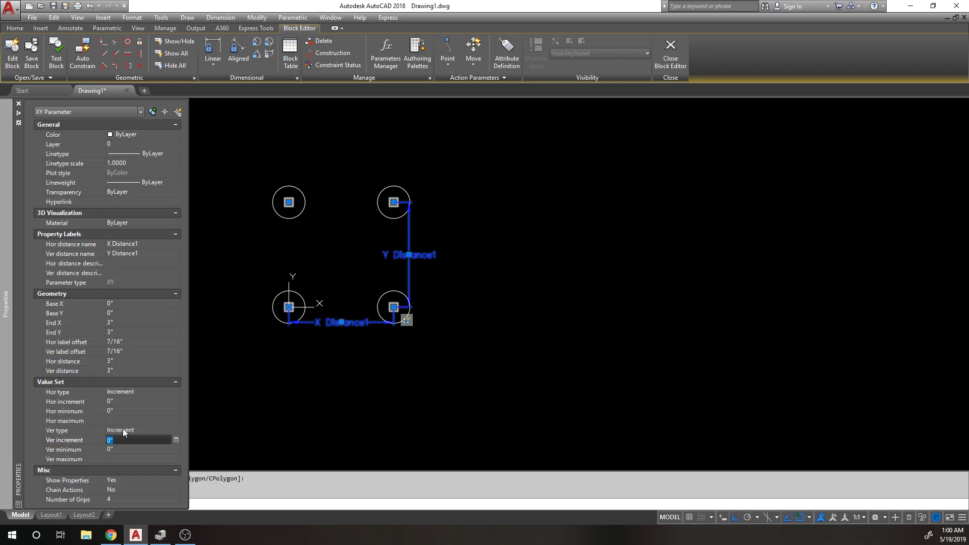
Enter a horizontal increment of 3 and deselect the XY parameter
{"action": "left_click", "coordinate": [138, 402]}
{"action": "type", "text": "3"}
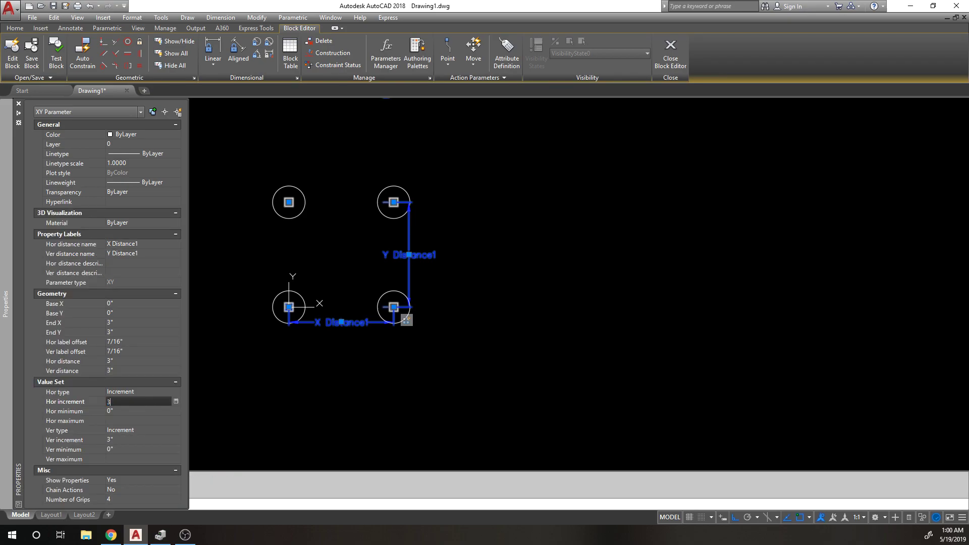
{"action": "key", "text": "Return"}
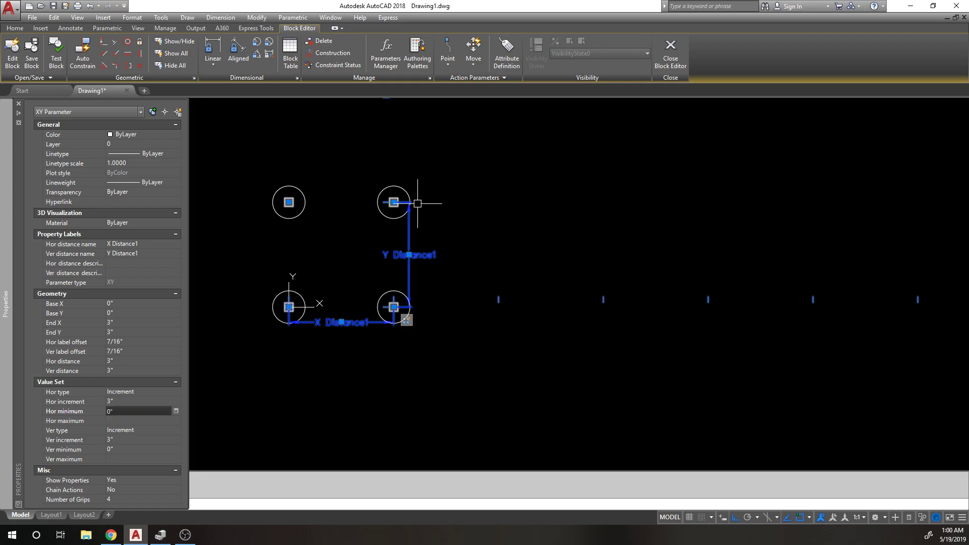
{"action": "mouse_move", "coordinate": [8, 169]}
{"action": "left_click", "coordinate": [265, 405]}
{"action": "key", "text": "Escape"}
{"action": "key", "text": "Escape"}
{"action": "key", "text": "Escape"}
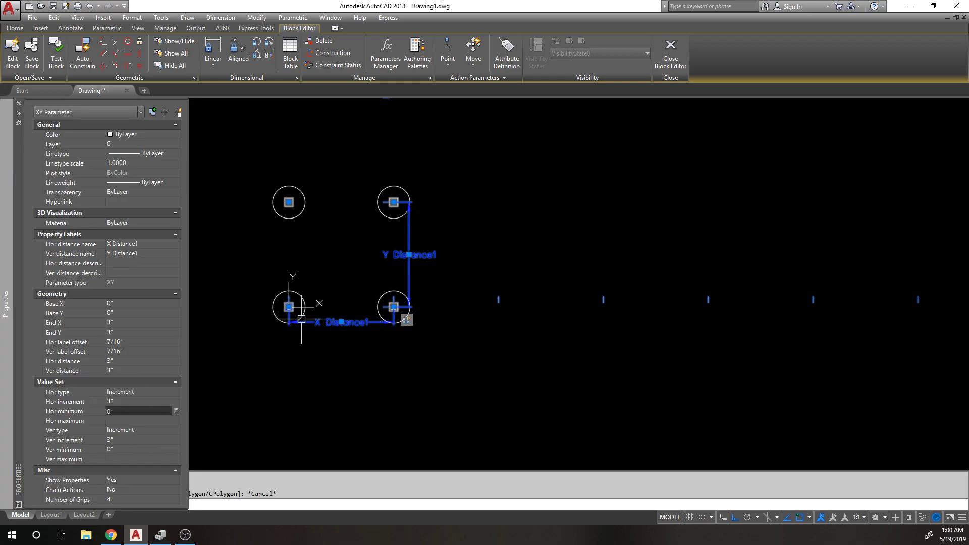
Launch Test Block to try the CIRCLE block's 2×2 circle grid
{"action": "scroll", "coordinate": [256, 385], "scroll_direction": "down", "scroll_amount": 4}
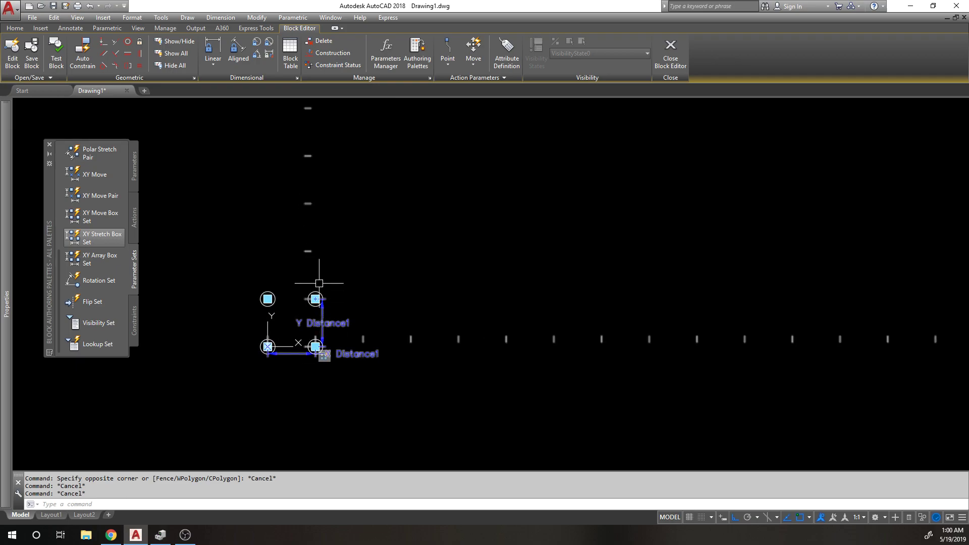
{"action": "scroll", "coordinate": [315, 308], "scroll_direction": "up", "scroll_amount": 3}
{"action": "scroll", "coordinate": [316, 303], "scroll_direction": "up", "scroll_amount": 2}
{"action": "scroll", "coordinate": [344, 250], "scroll_direction": "down", "scroll_amount": 4}
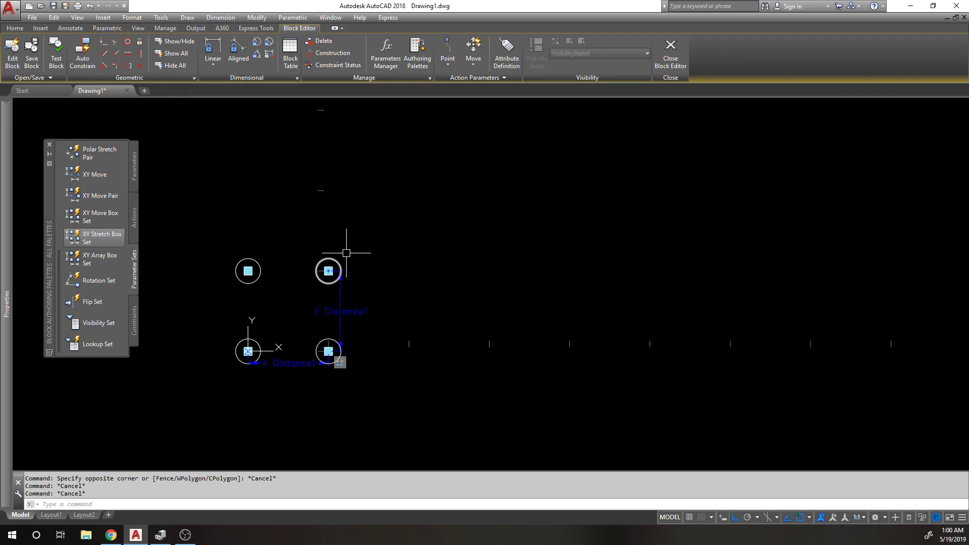
{"action": "left_click", "coordinate": [56, 55]}
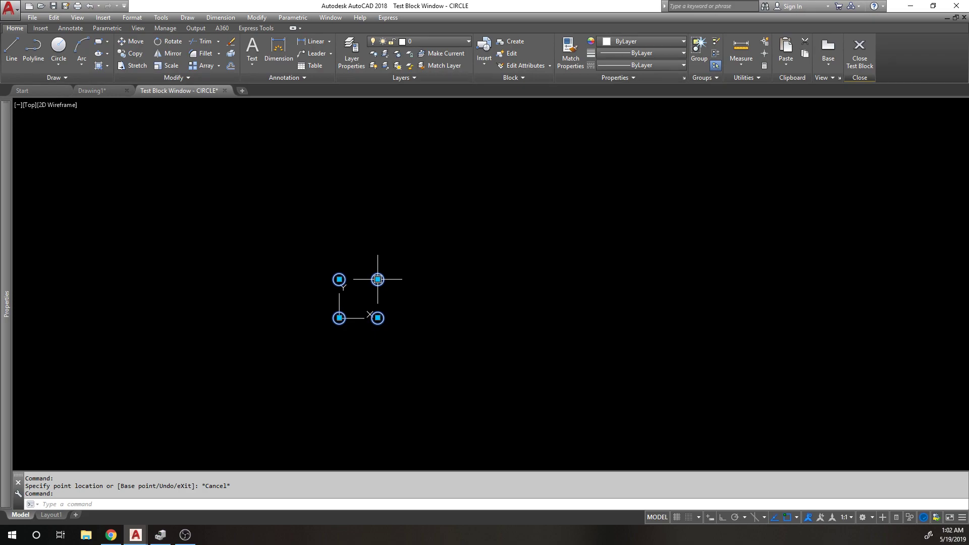
Try dragging the top-left array grip to add rows, then cancel and recentre the circles
{"action": "left_click", "coordinate": [378, 279]}
{"action": "key", "text": "Escape"}
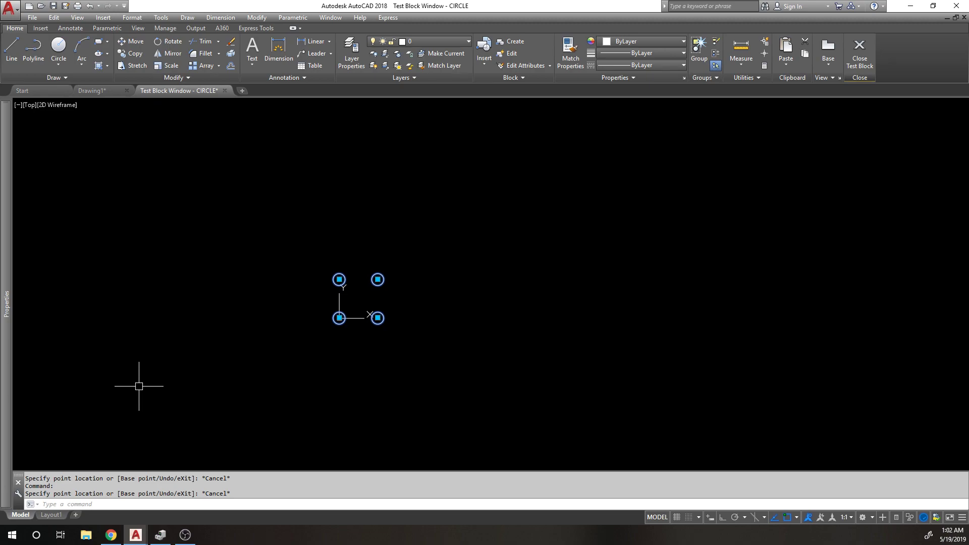
{"action": "scroll", "coordinate": [363, 309], "scroll_direction": "up", "scroll_amount": 2}
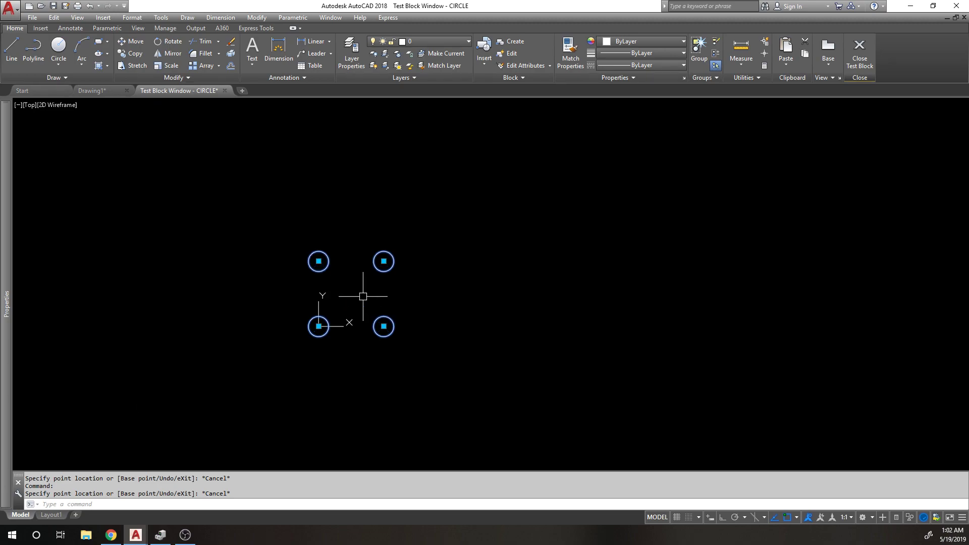
{"action": "left_click", "coordinate": [318, 256]}
{"action": "scroll", "coordinate": [303, 134], "scroll_direction": "down", "scroll_amount": 2}
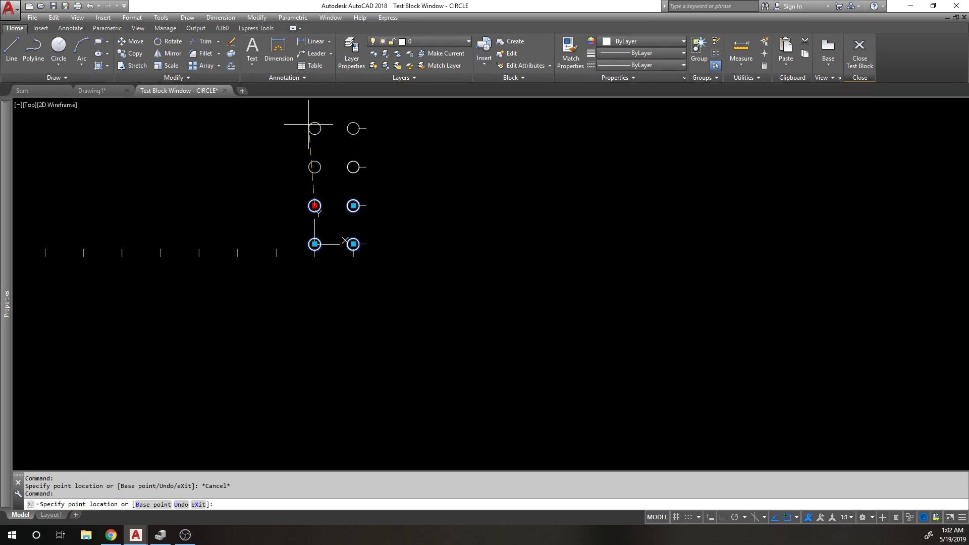
{"action": "middle_click_drag", "start_coordinate": [314, 129], "coordinate": [293, 227]}
{"action": "middle_click_drag", "start_coordinate": [269, 347], "coordinate": [290, 202]}
{"action": "key", "text": "Escape"}
{"action": "scroll", "coordinate": [310, 248], "scroll_direction": "up", "scroll_amount": 1}
{"action": "middle_click_drag", "start_coordinate": [309, 249], "coordinate": [333, 287]}
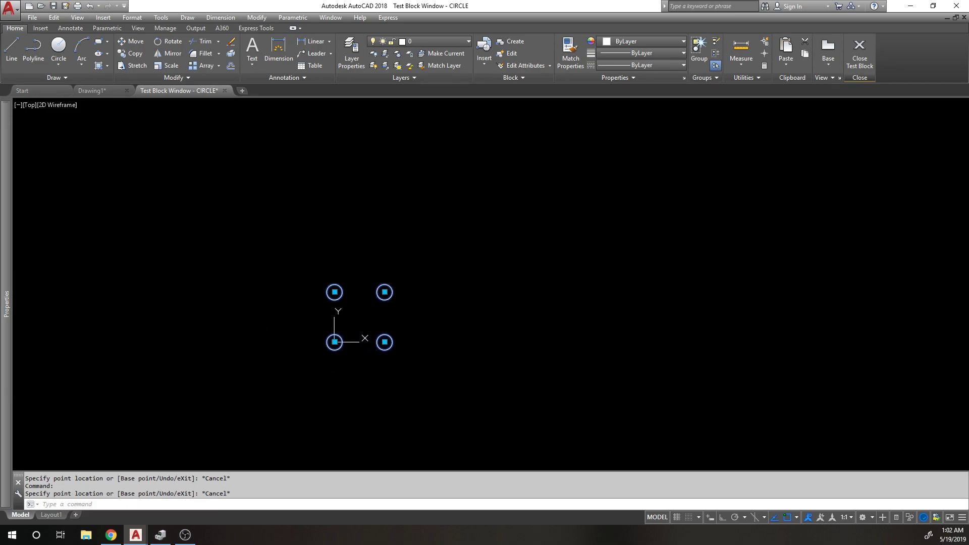
{"action": "scroll", "coordinate": [334, 284], "scroll_direction": "down", "scroll_amount": 1}
Drag the top-right array grip out to a grid four columns wide and five rows tall
{"action": "left_click", "coordinate": [334, 289]}
{"action": "key", "text": "Escape"}
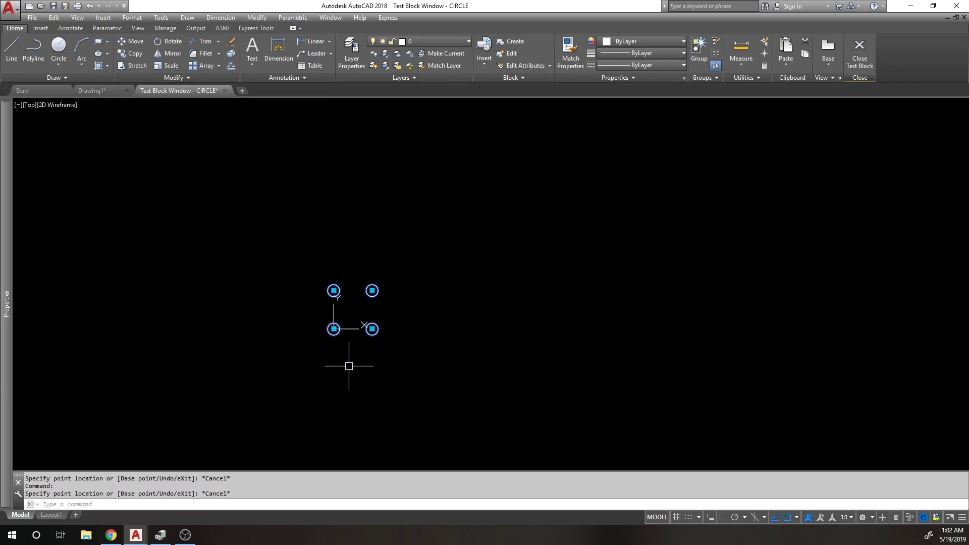
{"action": "left_click", "coordinate": [334, 328]}
{"action": "key", "text": "Escape"}
{"action": "left_click", "coordinate": [372, 328]}
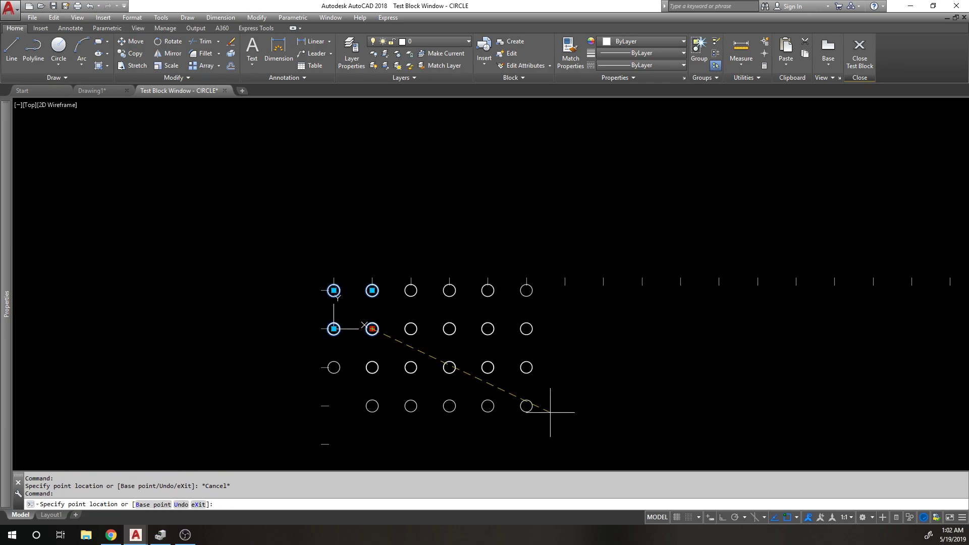
{"action": "key", "text": "Escape"}
{"action": "left_click", "coordinate": [372, 289]}
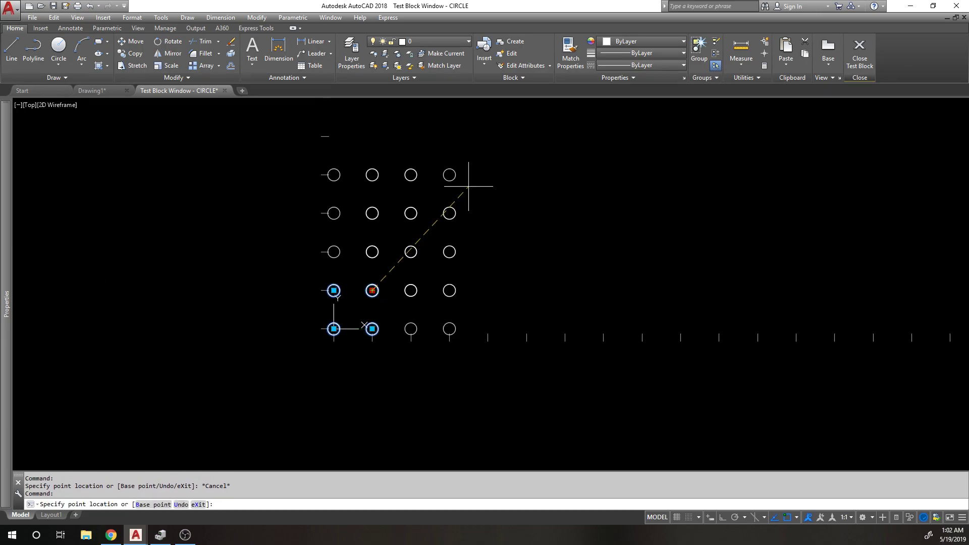
{"action": "left_click", "coordinate": [465, 186]}
{"action": "key", "text": "Escape"}
{"action": "left_click", "coordinate": [444, 250]}
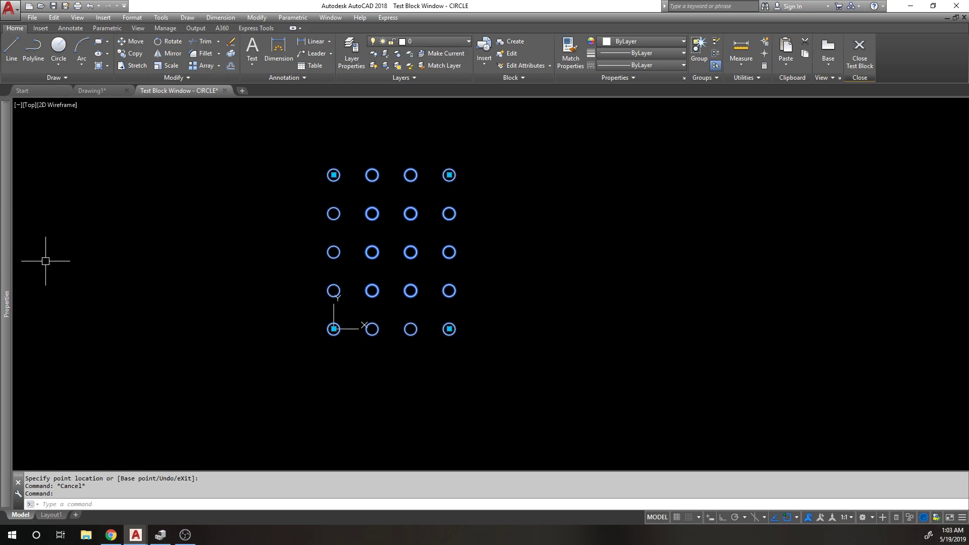
In Properties, set Y Distance1 to 6" and keep X Distance1 at 6" for a 3×3 grid
{"action": "mouse_move", "coordinate": [9, 280]}
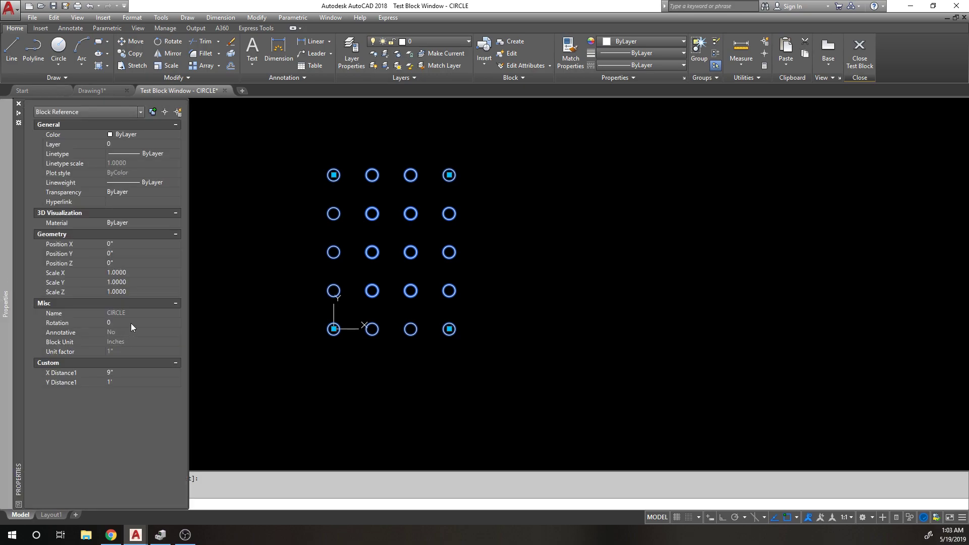
{"action": "left_click", "coordinate": [134, 373]}
{"action": "left_click", "coordinate": [135, 379]}
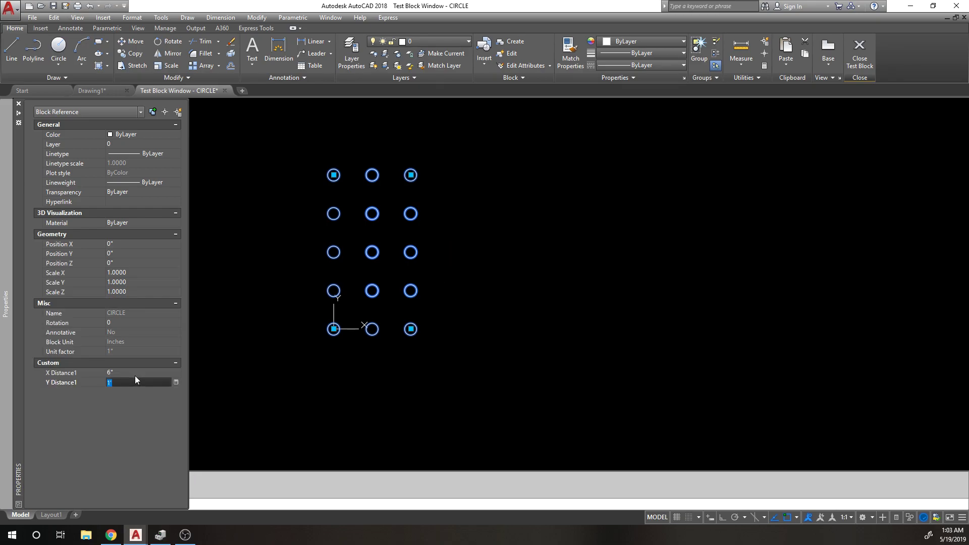
{"action": "type", "text": "6"}
{"action": "key", "text": "Return"}
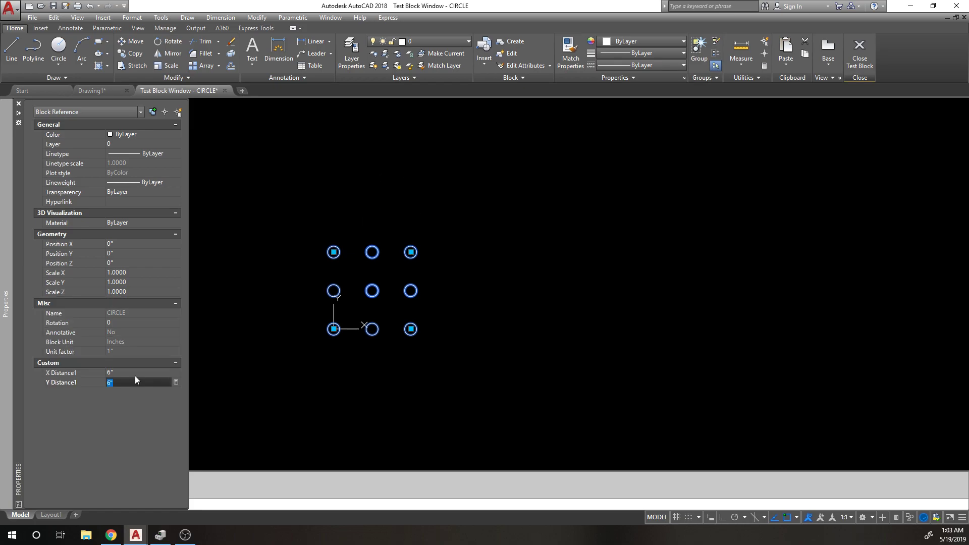
{"action": "left_click", "coordinate": [131, 373]}
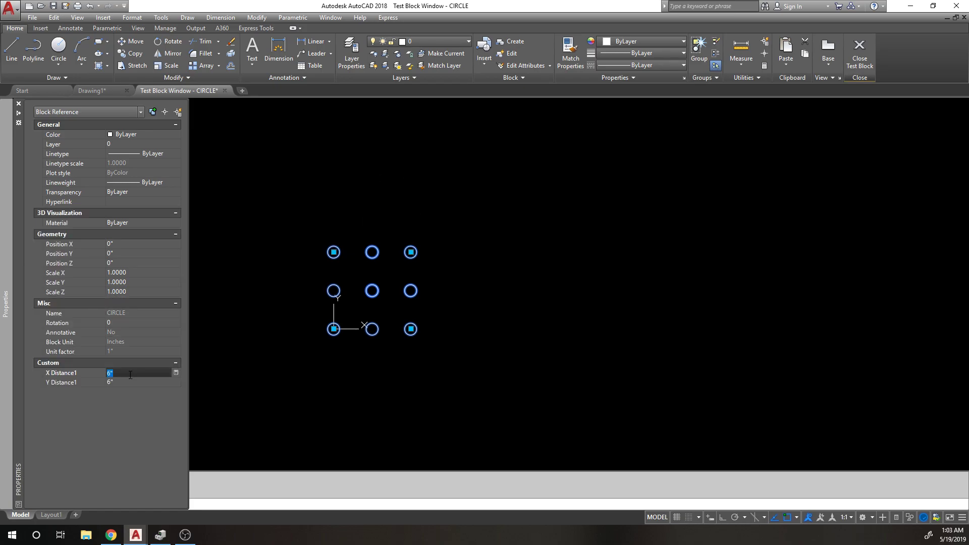
{"action": "key", "text": "Tab"}
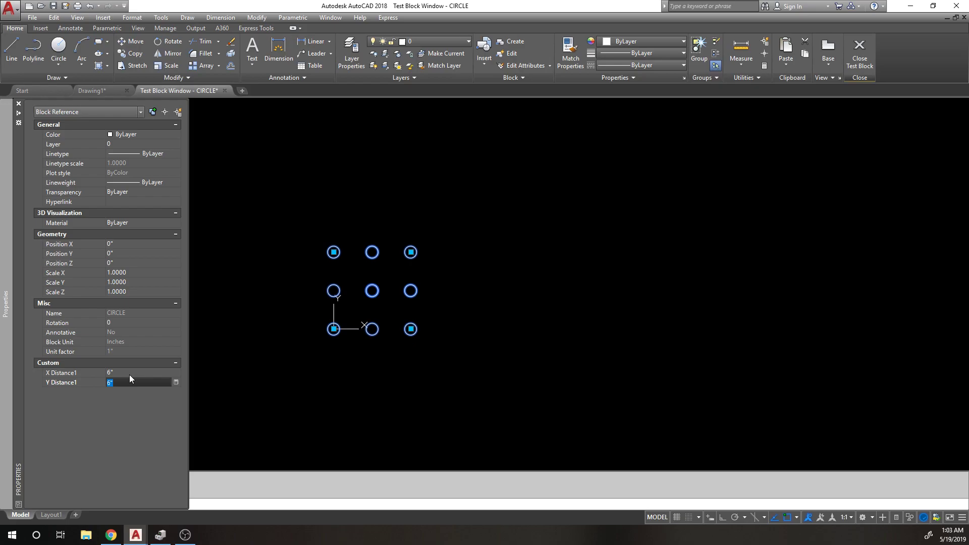
Drag the circle array's corner grip to grow it to 6 columns by 5 rows
{"action": "left_click", "coordinate": [410, 252]}
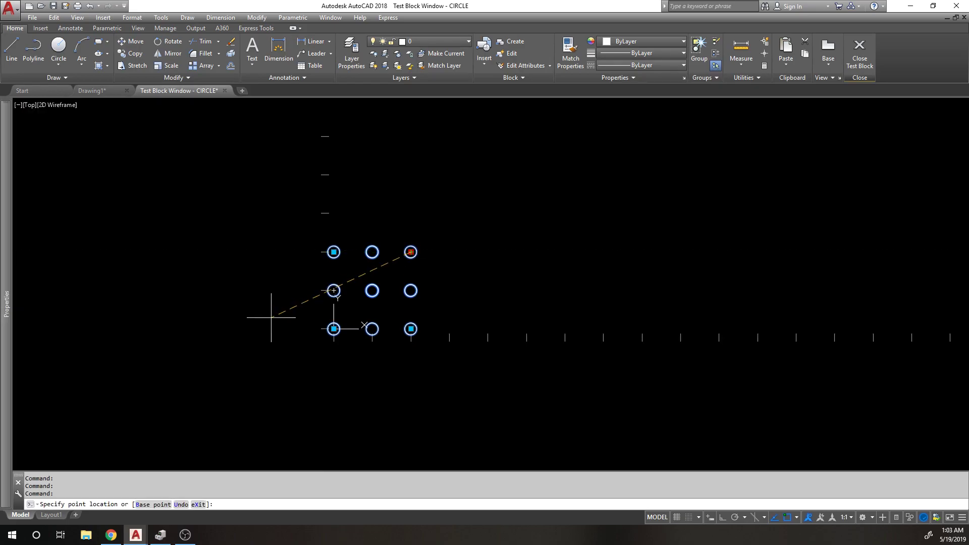
{"action": "key", "text": "Escape"}
{"action": "key", "text": "Escape"}
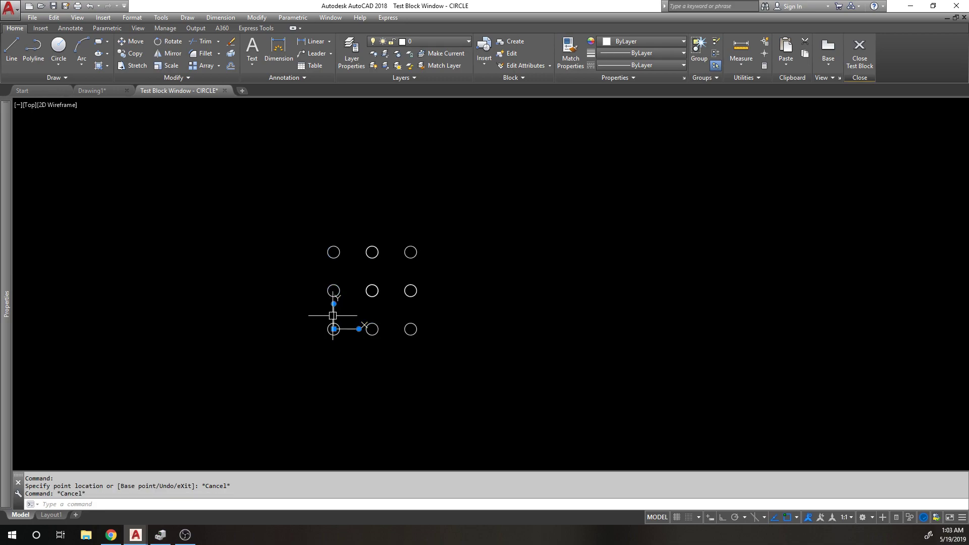
{"action": "left_click", "coordinate": [320, 305]}
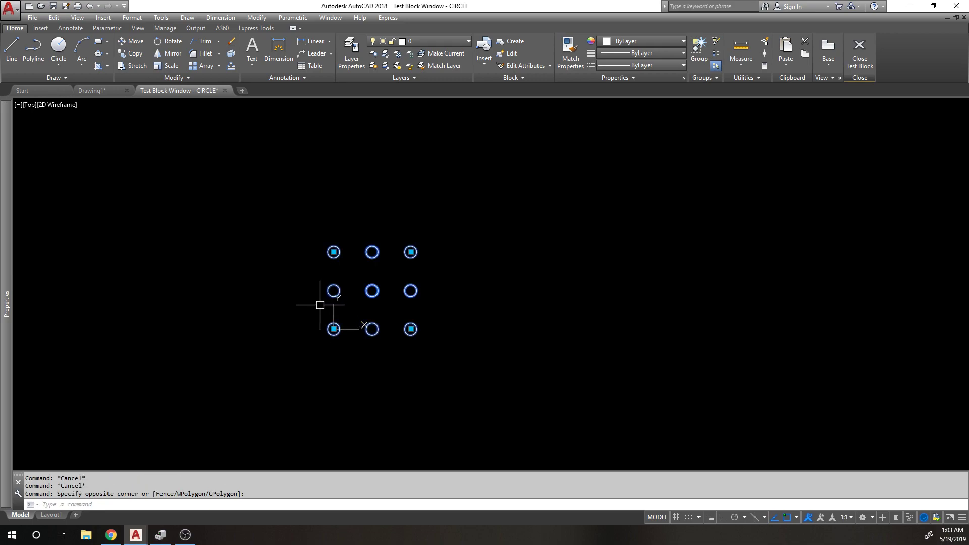
{"action": "left_click", "coordinate": [334, 329]}
{"action": "left_click", "coordinate": [218, 405]}
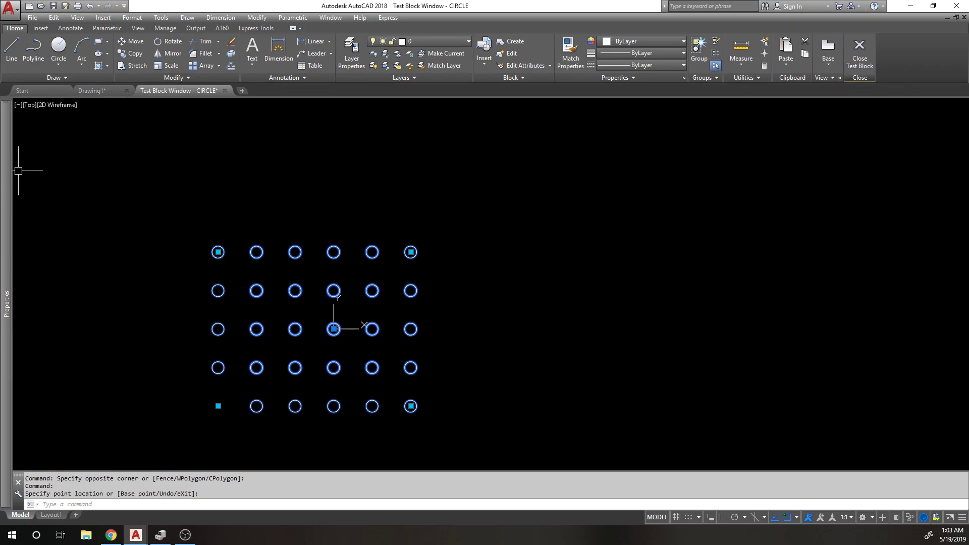
{"action": "mouse_move", "coordinate": [4, 173]}
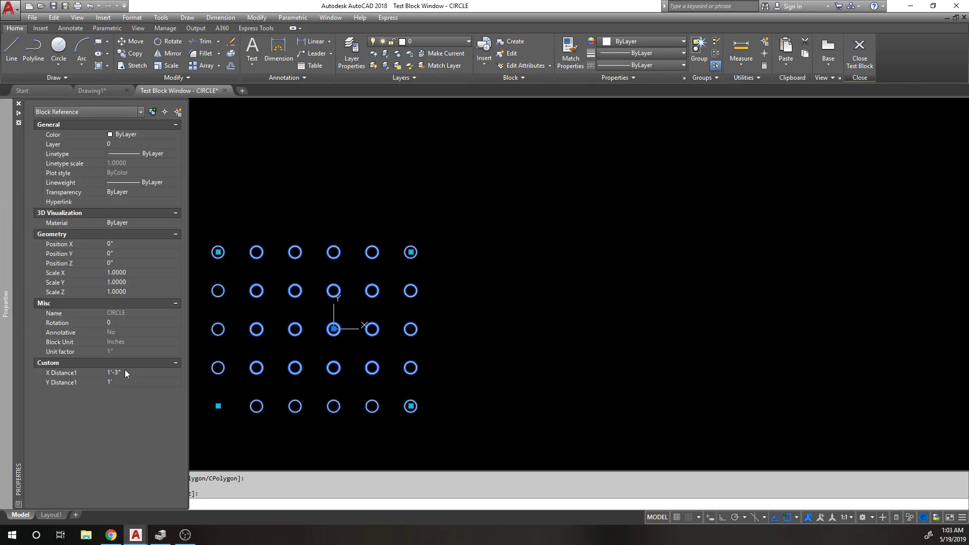
{"action": "key", "text": "Escape"}
Reselect the circle array block and resize it from its corner grip again
{"action": "left_click", "coordinate": [213, 405]}
{"action": "key", "text": "ctrl+a"}
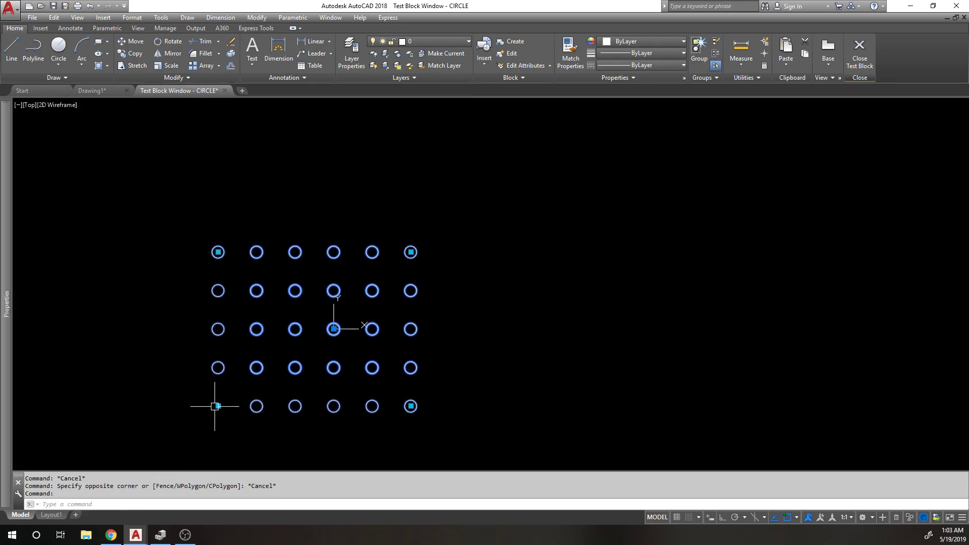
{"action": "left_click", "coordinate": [212, 404]}
{"action": "left_click", "coordinate": [169, 389]}
{"action": "left_click", "coordinate": [218, 405]}
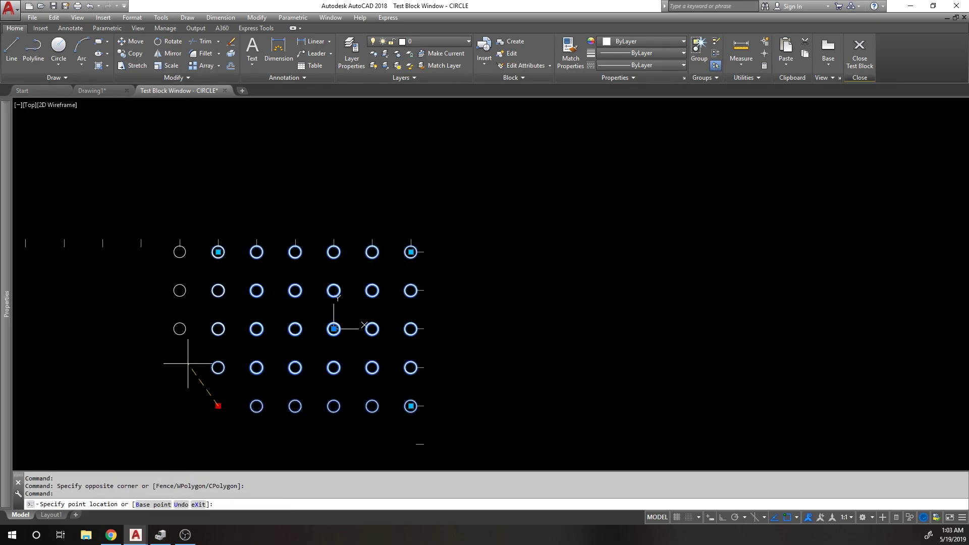
{"action": "left_click", "coordinate": [179, 329]}
{"action": "left_click", "coordinate": [179, 329]}
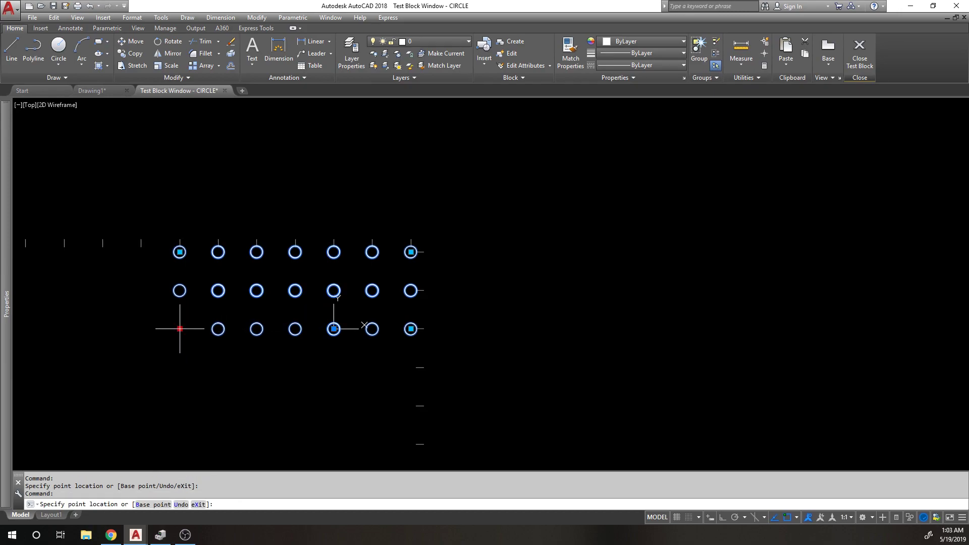
{"action": "scroll", "coordinate": [334, 329], "scroll_direction": "up", "scroll_amount": 5}
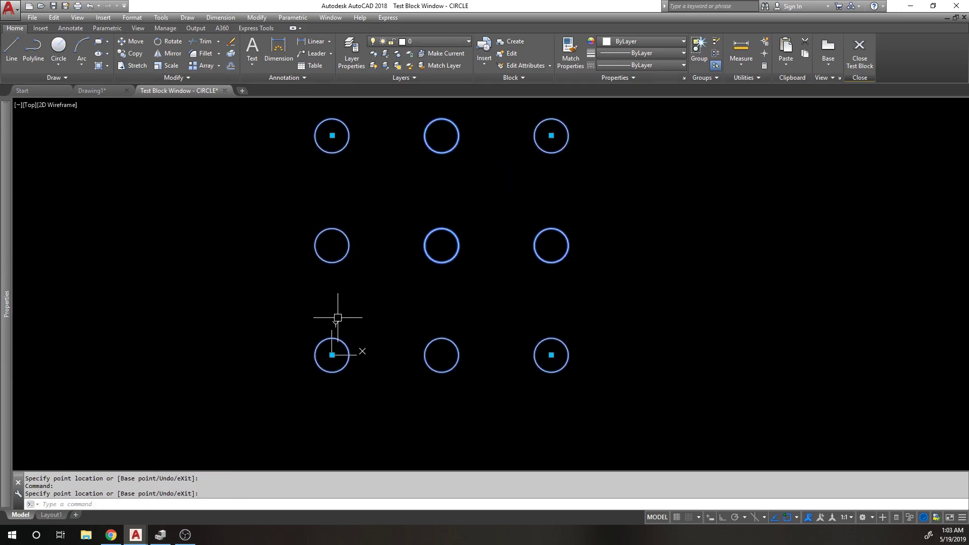
{"action": "key", "text": "Escape"}
{"action": "scroll", "coordinate": [389, 262], "scroll_direction": "down", "scroll_amount": 1}
Stretch the 3x3 circle array to 7 columns by 4 rows, then 12 columns by 5 rows
{"action": "left_click", "coordinate": [356, 255]}
{"action": "left_click", "coordinate": [356, 256]}
{"action": "scroll", "coordinate": [166, 298], "scroll_direction": "down", "scroll_amount": 3}
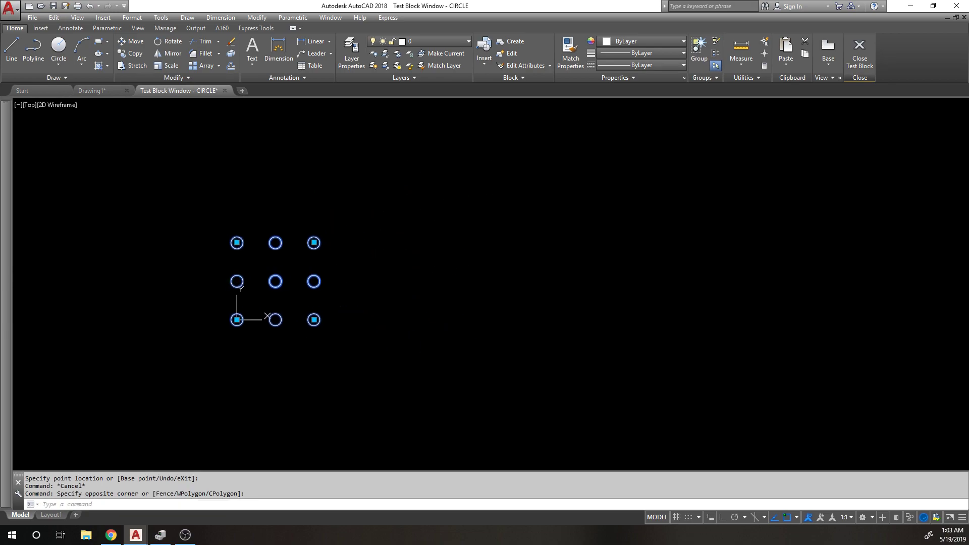
{"action": "left_click", "coordinate": [239, 319]}
{"action": "left_click", "coordinate": [84, 358]}
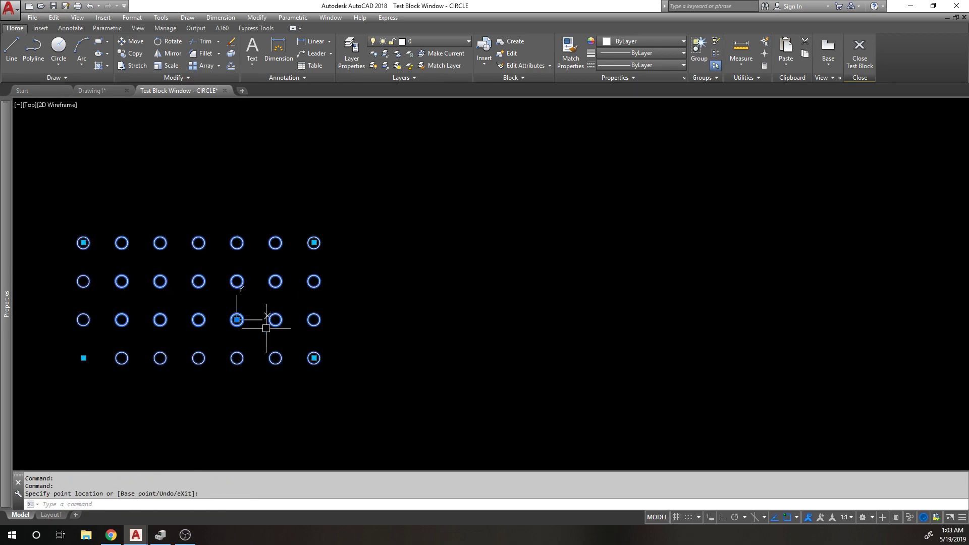
{"action": "left_click", "coordinate": [506, 396]}
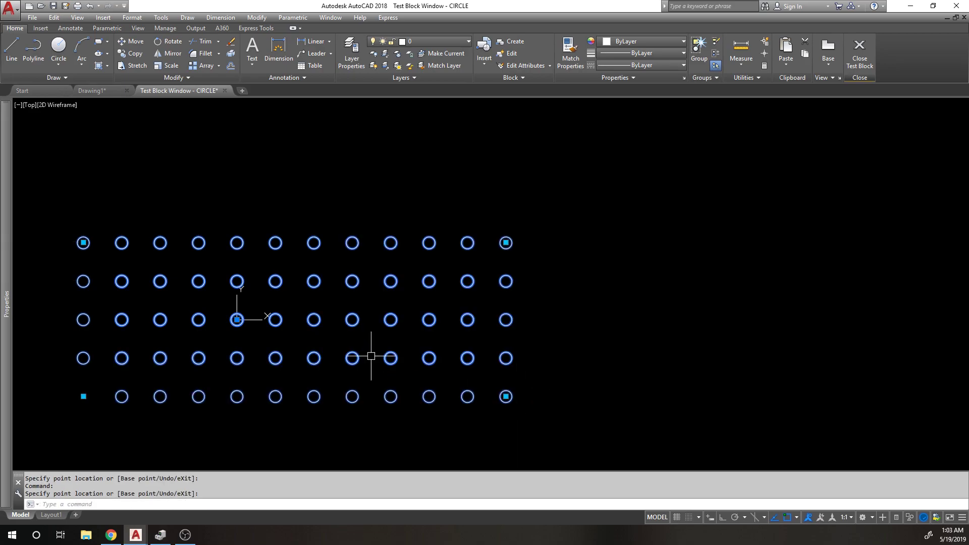
Shrink the array to 8 by 3, then add a row and four columns for 12 by 4
{"action": "left_click", "coordinate": [84, 396]}
{"action": "left_click", "coordinate": [140, 240]}
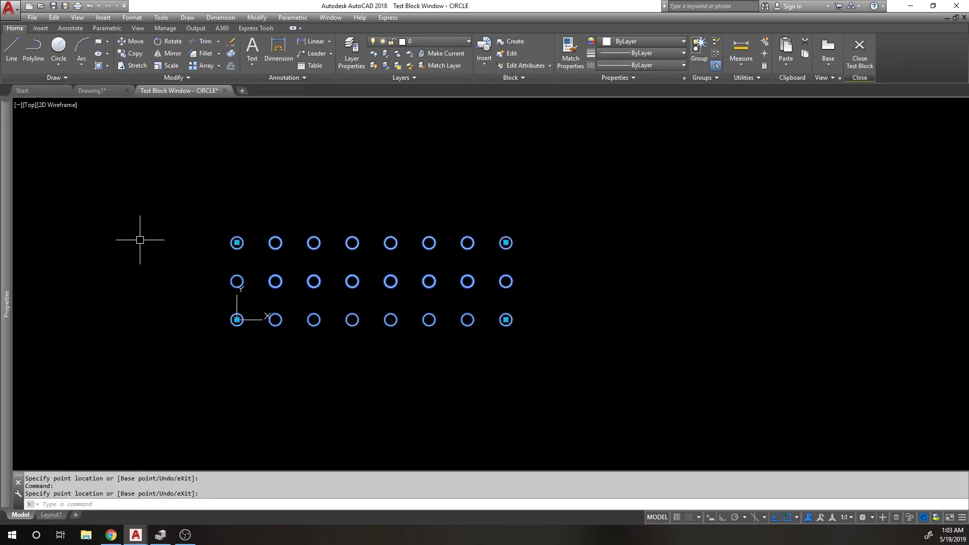
{"action": "left_click", "coordinate": [505, 242]}
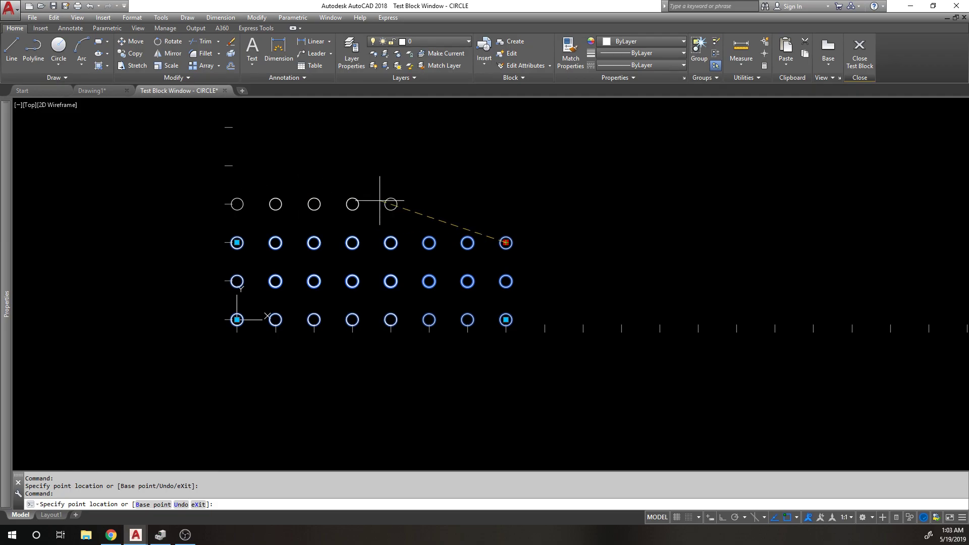
{"action": "left_click", "coordinate": [516, 198]}
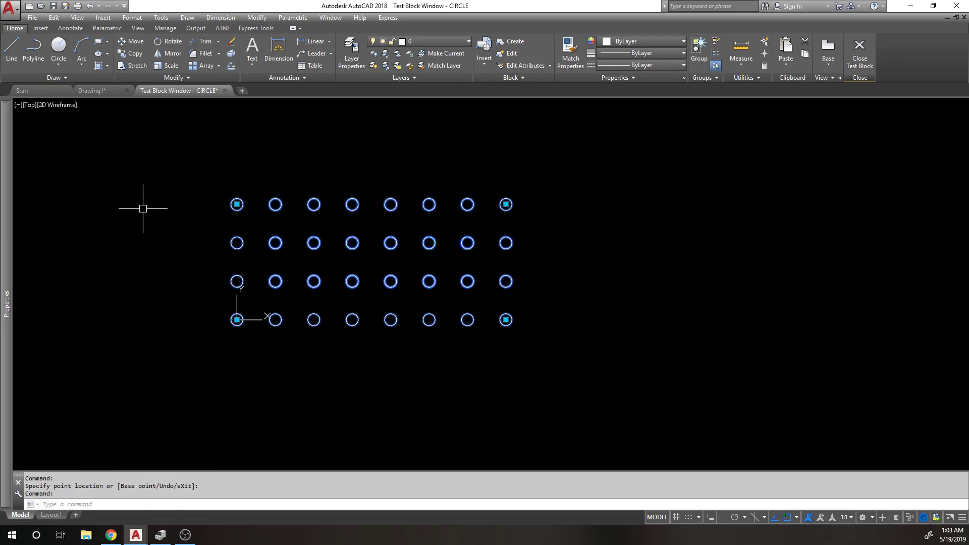
{"action": "left_click", "coordinate": [236, 204]}
{"action": "left_click", "coordinate": [85, 182]}
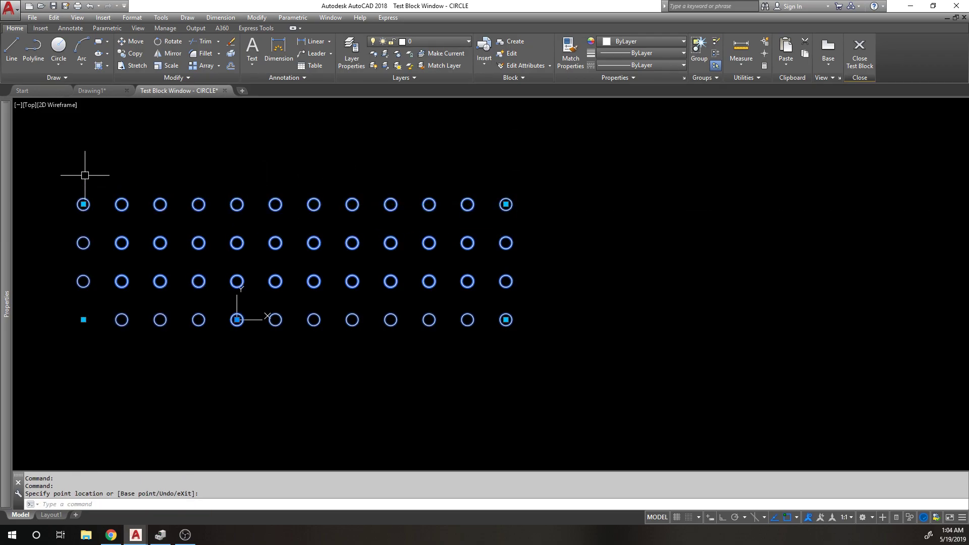
{"action": "scroll", "coordinate": [131, 166], "scroll_direction": "down", "scroll_amount": 2}
Recenter the view and add a column of circles on the array's left side
{"action": "middle_click_drag", "start_coordinate": [143, 160], "coordinate": [208, 228]}
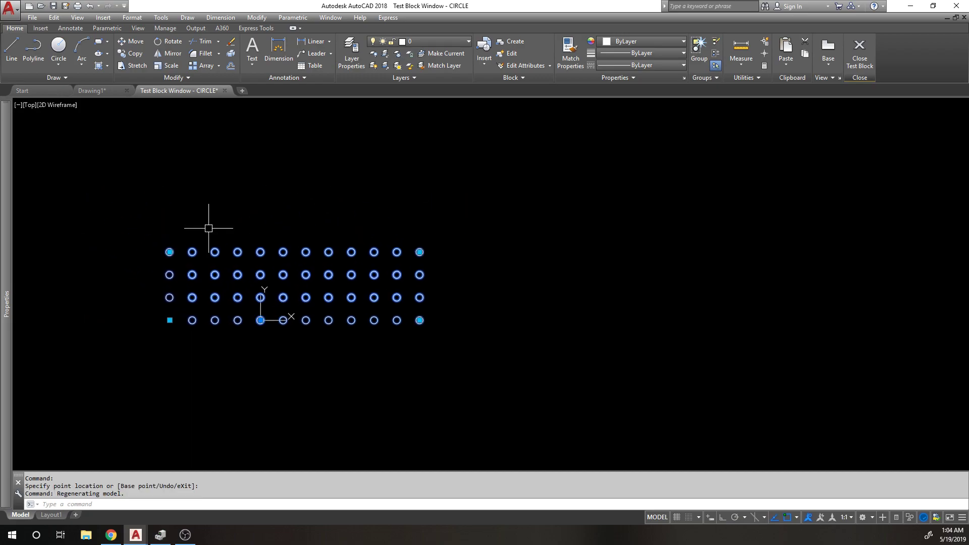
{"action": "left_click", "coordinate": [170, 320]}
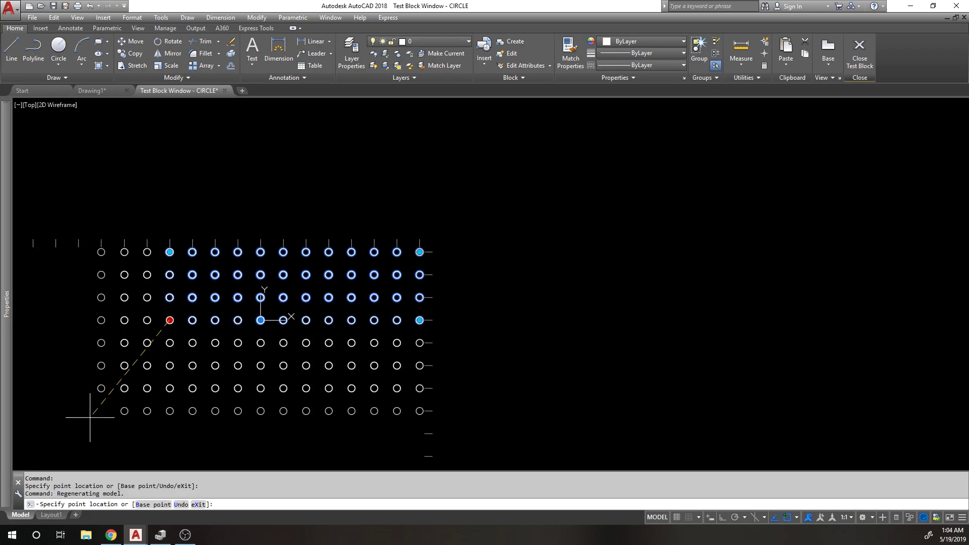
{"action": "left_click", "coordinate": [89, 417]}
{"action": "scroll", "coordinate": [260, 320], "scroll_direction": "up", "scroll_amount": 6}
Move the whole circle array up and to the right, then cancel the pending resize
{"action": "left_click", "coordinate": [260, 320]}
{"action": "scroll", "coordinate": [325, 292], "scroll_direction": "down", "scroll_amount": 9}
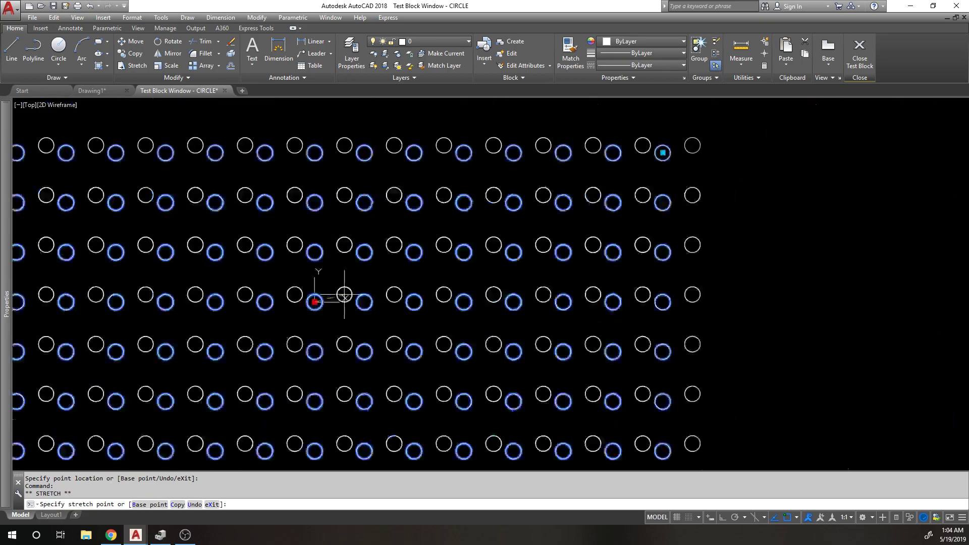
{"action": "left_click", "coordinate": [432, 201]}
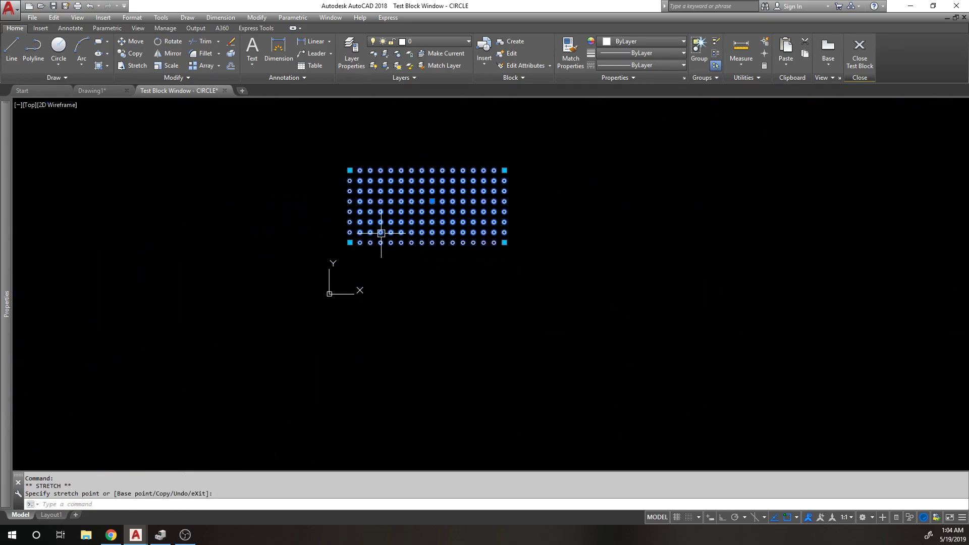
{"action": "left_click", "coordinate": [351, 242]}
{"action": "scroll", "coordinate": [400, 227], "scroll_direction": "up", "scroll_amount": 7}
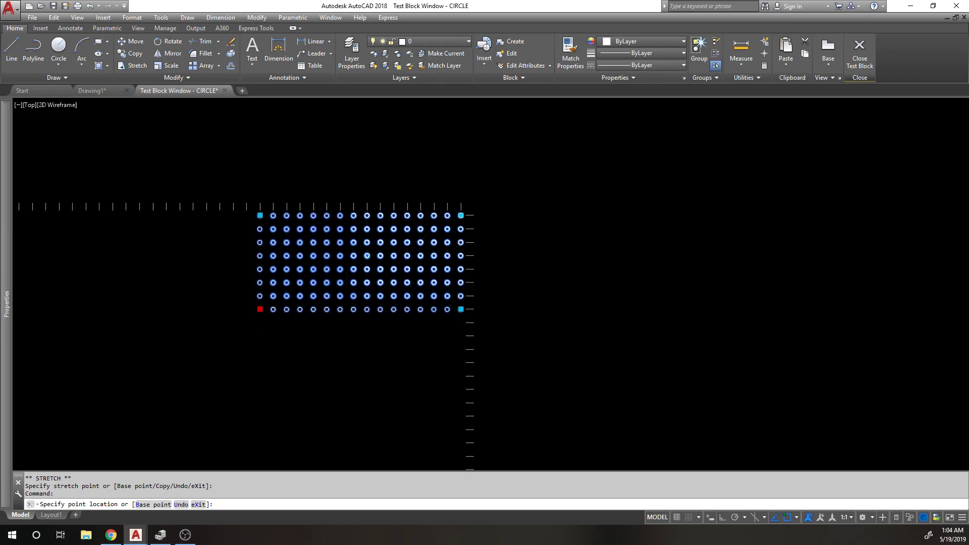
{"action": "scroll", "coordinate": [173, 265], "scroll_direction": "down", "scroll_amount": 5}
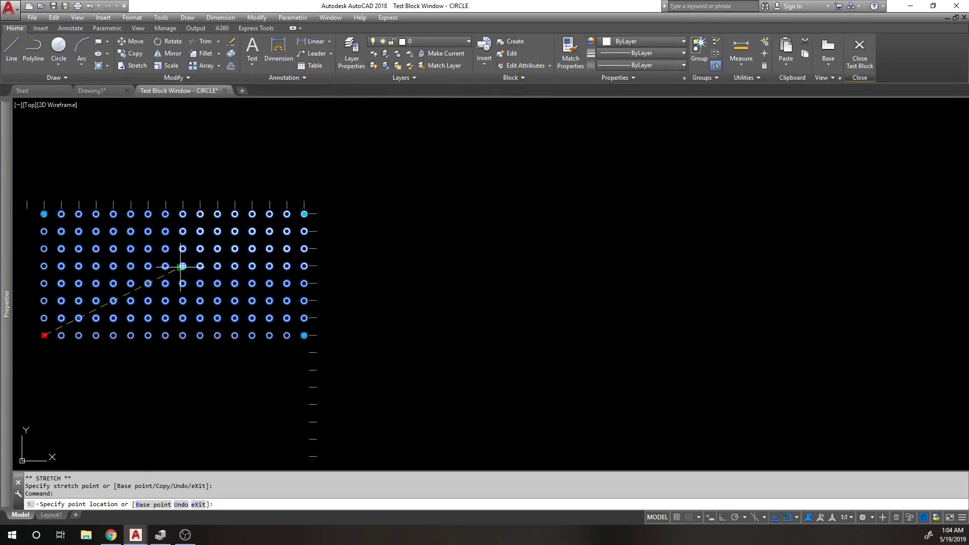
{"action": "scroll", "coordinate": [169, 273], "scroll_direction": "up", "scroll_amount": 5}
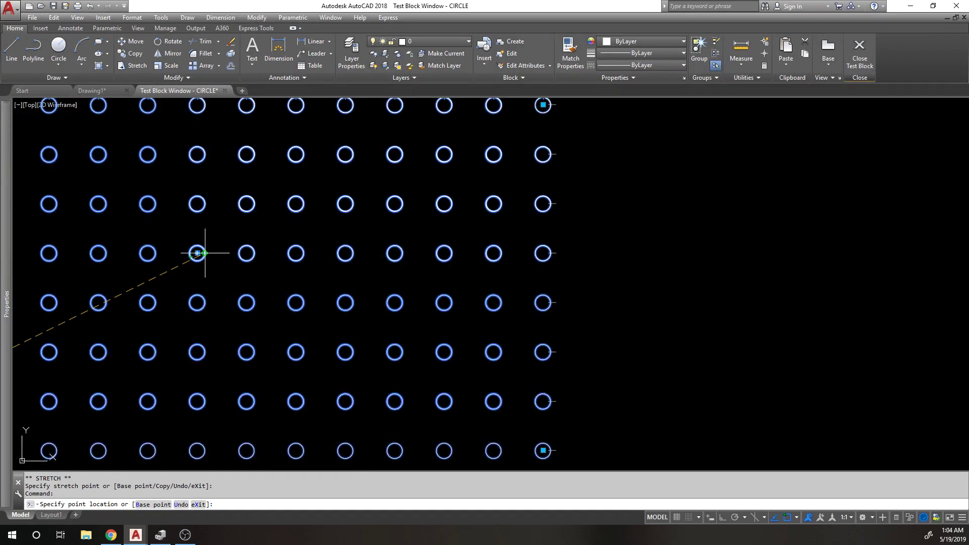
{"action": "key", "text": "Escape"}
{"action": "key", "text": "Escape"}
{"action": "scroll", "coordinate": [167, 209], "scroll_direction": "down", "scroll_amount": 1}
{"action": "scroll", "coordinate": [199, 264], "scroll_direction": "down", "scroll_amount": 3}
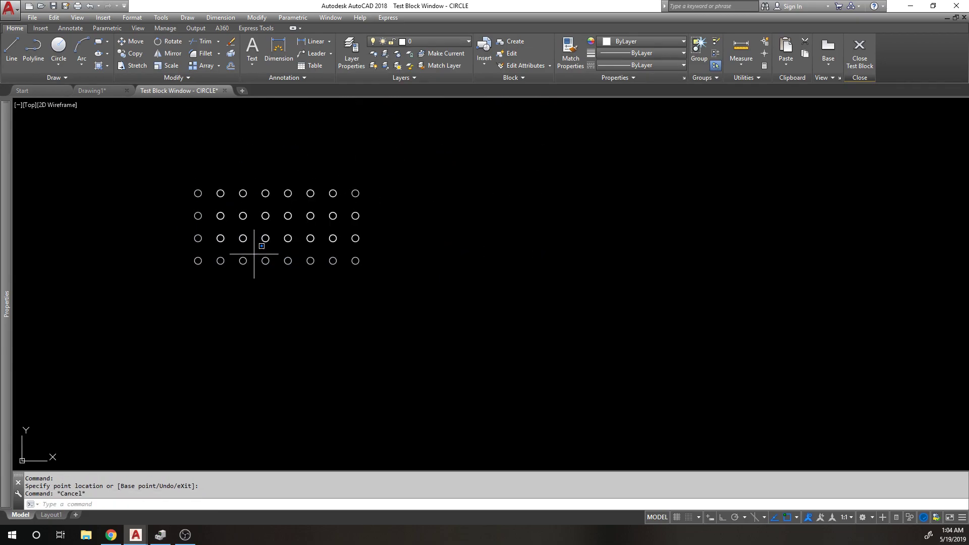